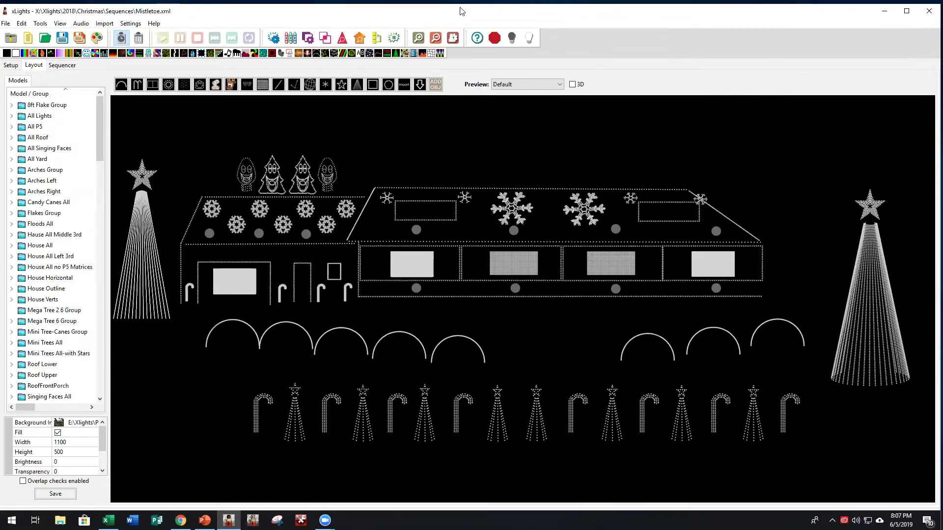
Switch to File Explorer and browse to the Xlights\2018\Christmas folder on the X: drive
left_click(60, 521)
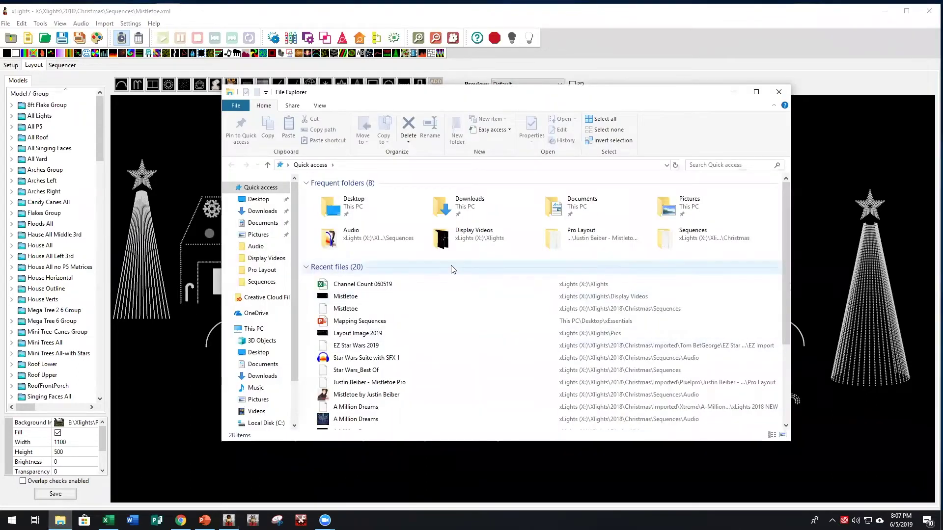
double_click(484, 236)
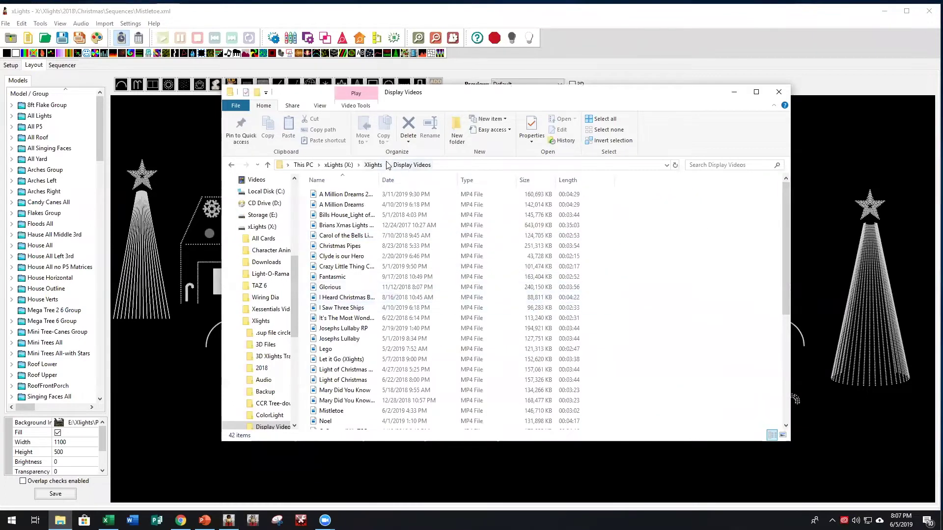
left_click(376, 168)
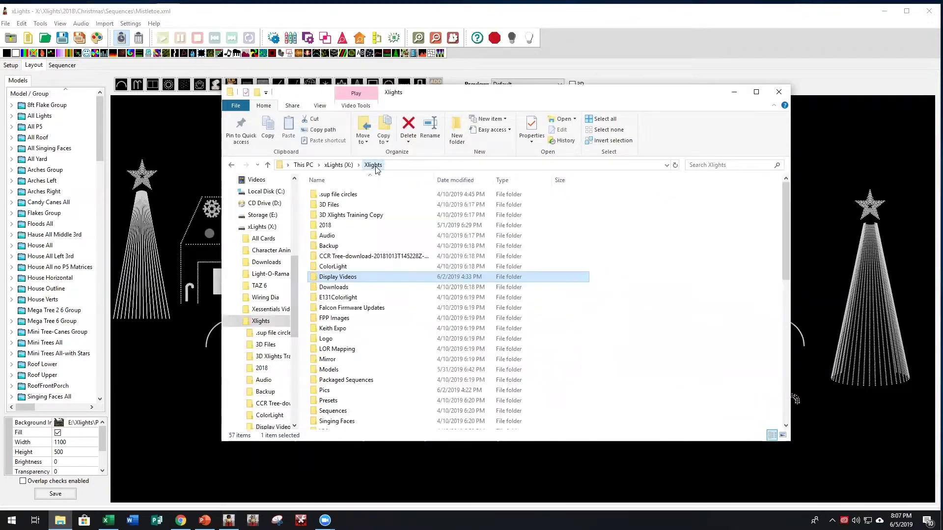
double_click(334, 225)
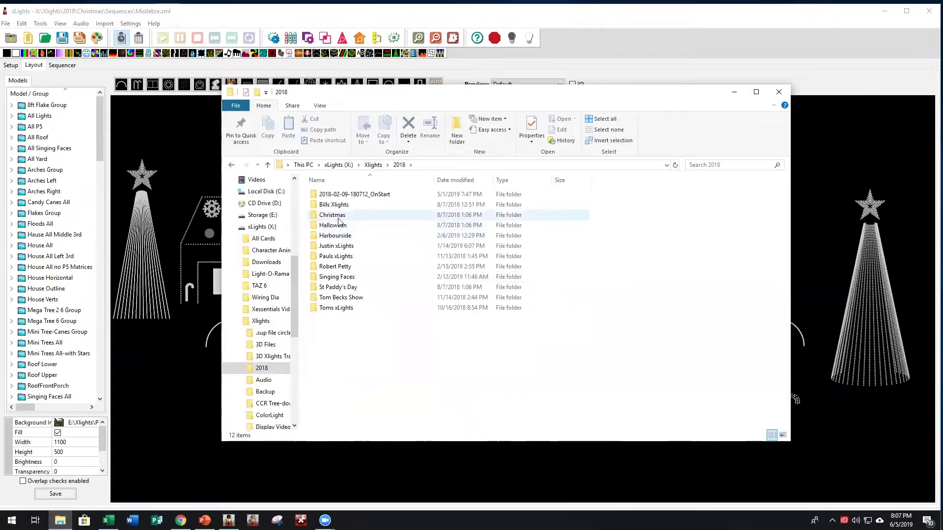
double_click(338, 216)
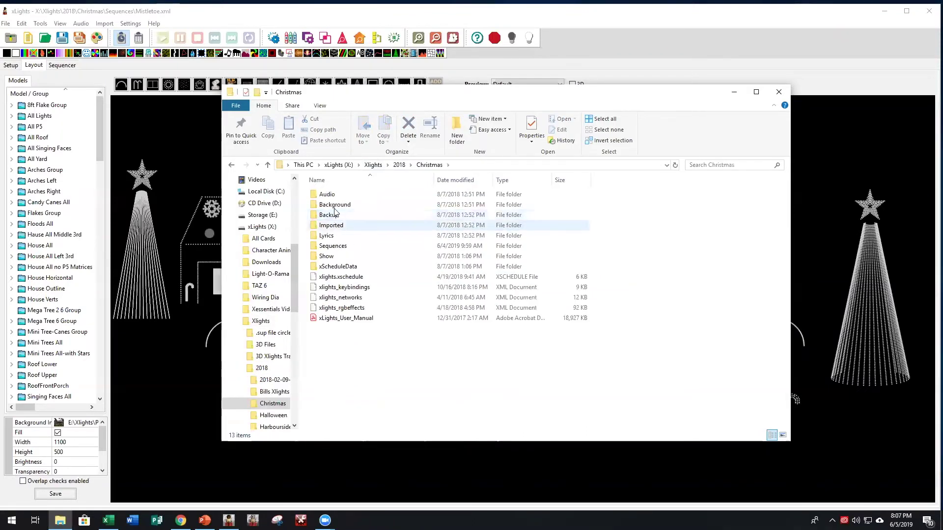
left_click(399, 166)
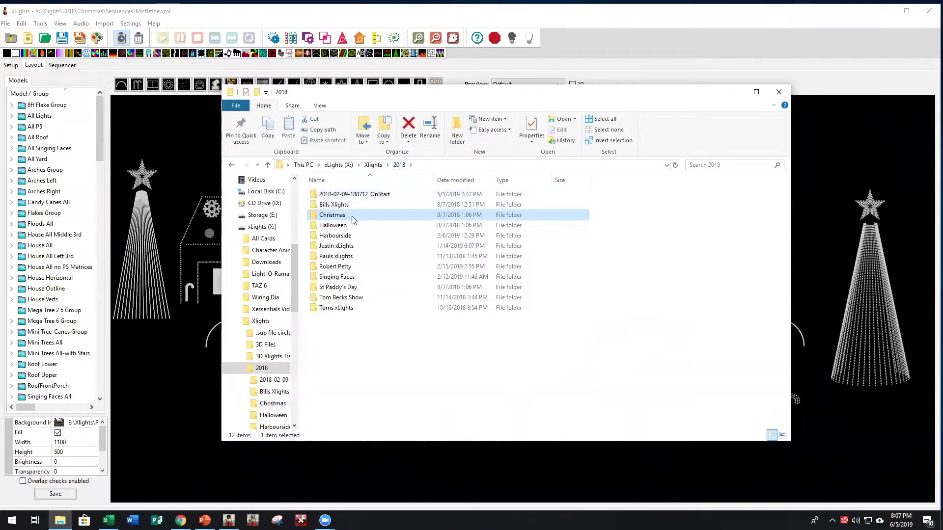
double_click(348, 216)
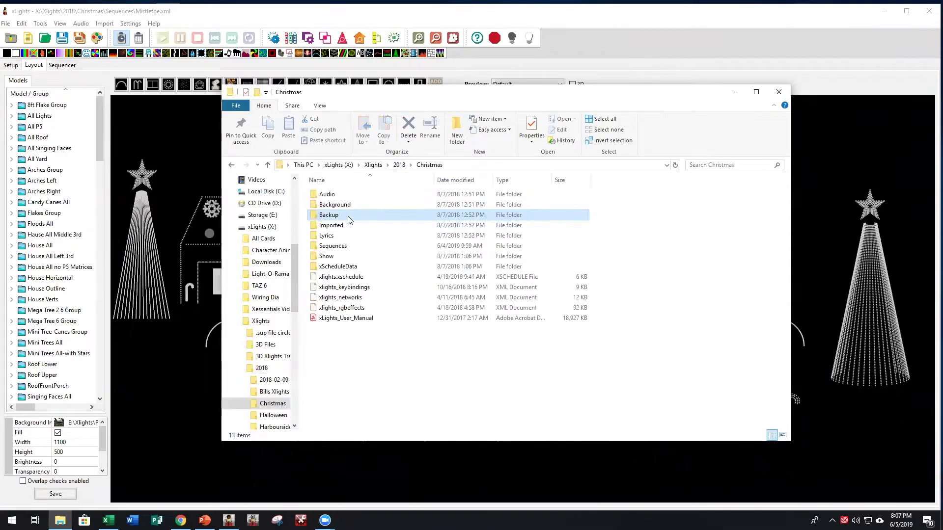
Open the Sequences folder inside Christmas and view its subfolders and files
left_click(332, 247)
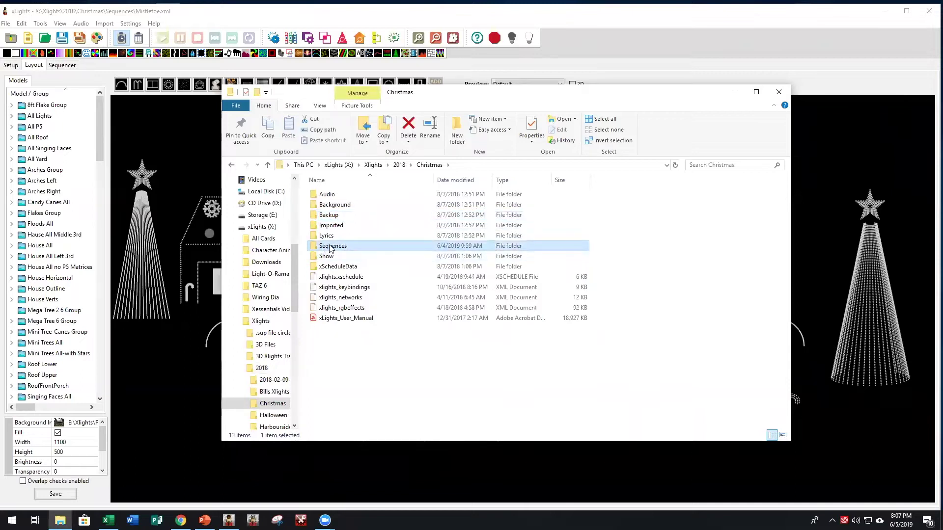
double_click(337, 249)
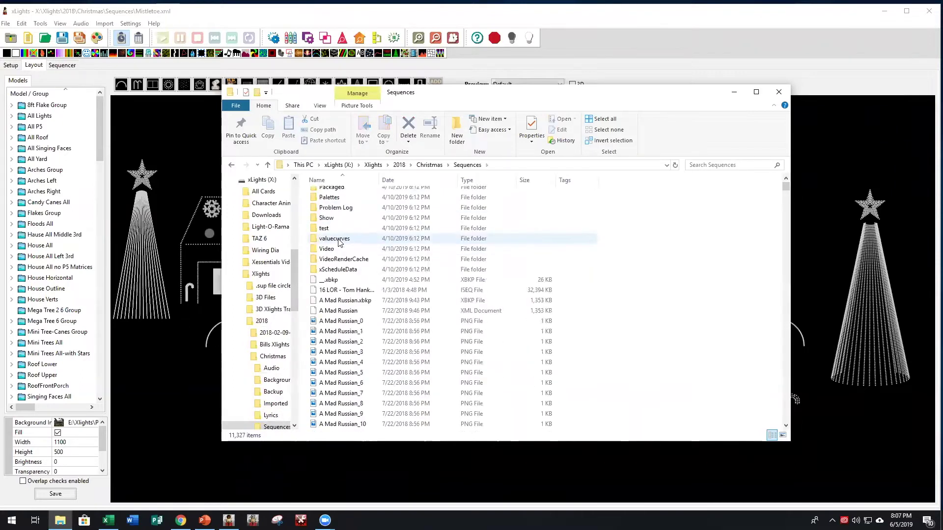
scroll(337, 240, "up", 3)
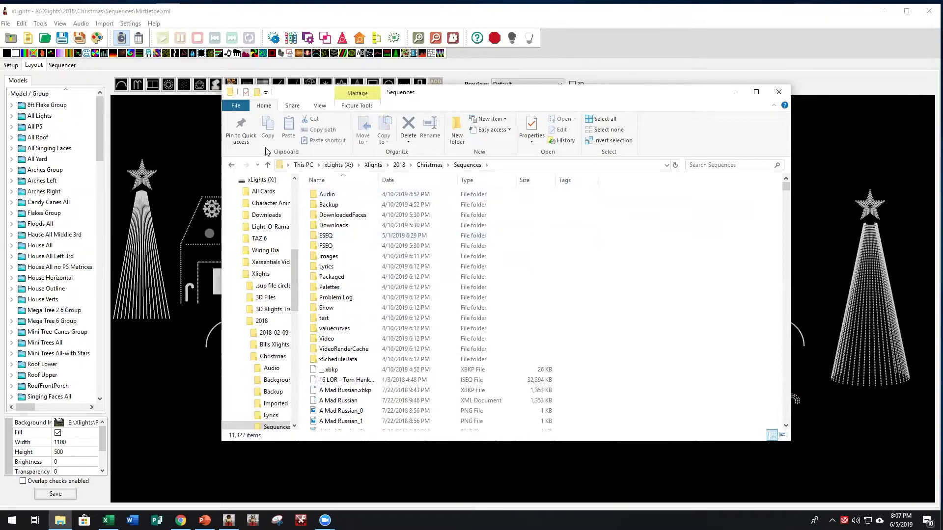
Go back to the Christmas folder and look through the contents of its Imported folder
left_click(231, 165)
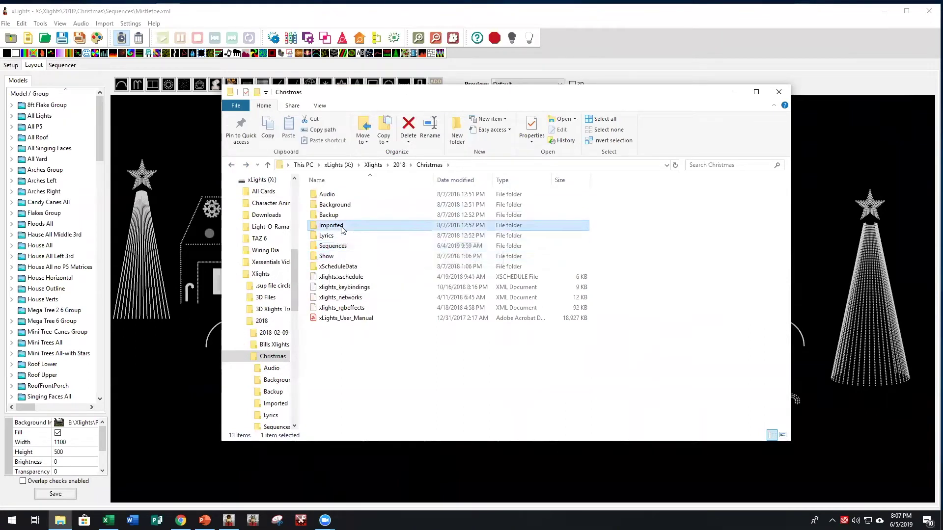
double_click(342, 226)
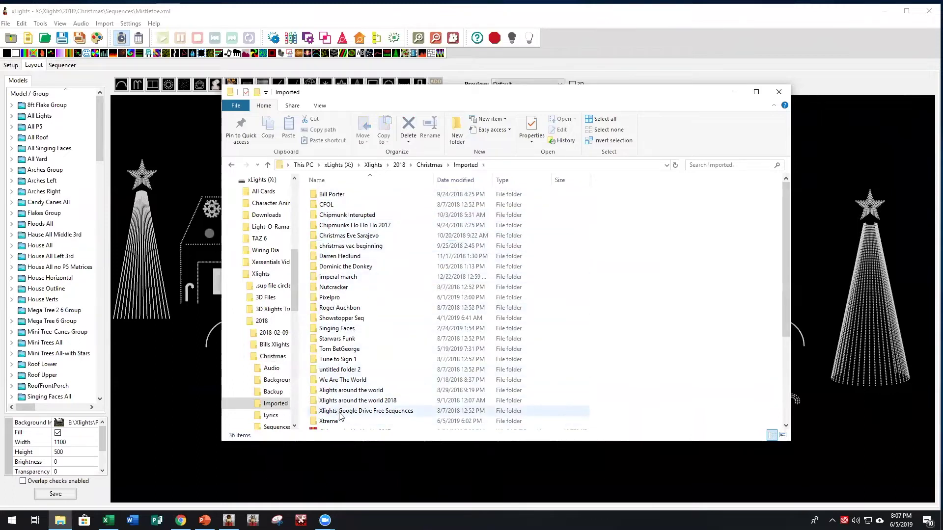
scroll(338, 402, "down", 3)
scroll(340, 411, "up", 3)
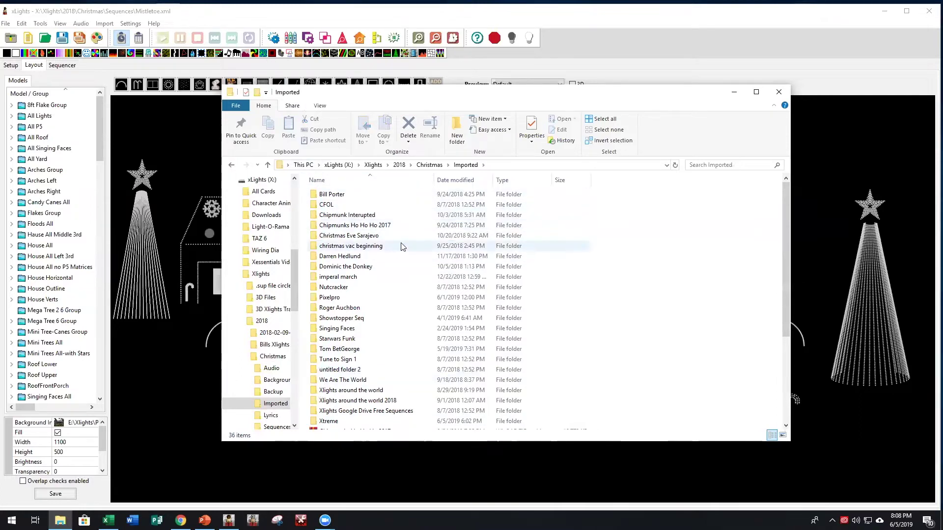
scroll(393, 250, "down", 2)
scroll(400, 247, "up", 2)
scroll(401, 245, "down", 2)
scroll(400, 245, "up", 2)
scroll(349, 261, "down", 2)
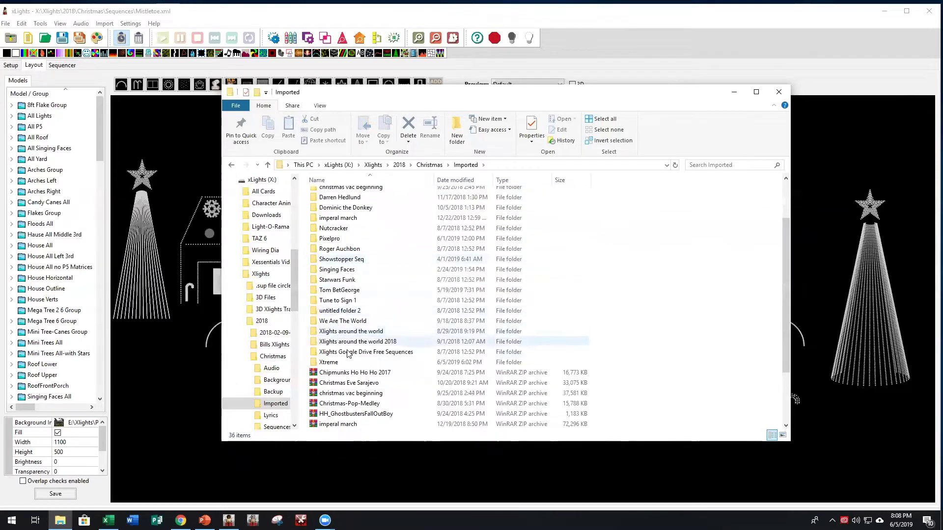
Open the xLights 2018 NEW folder inside Xtreme\A-Million-Dreams to view the purchased sequence's files
double_click(328, 362)
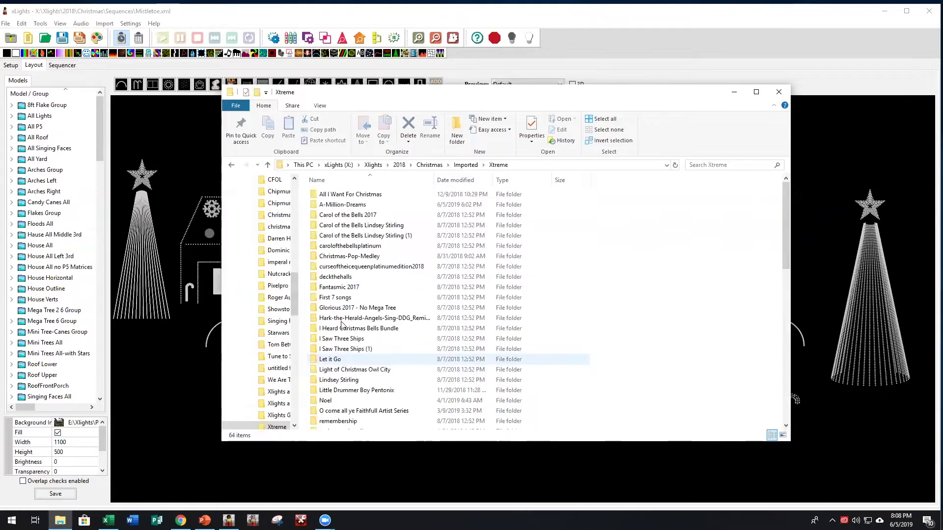
double_click(351, 206)
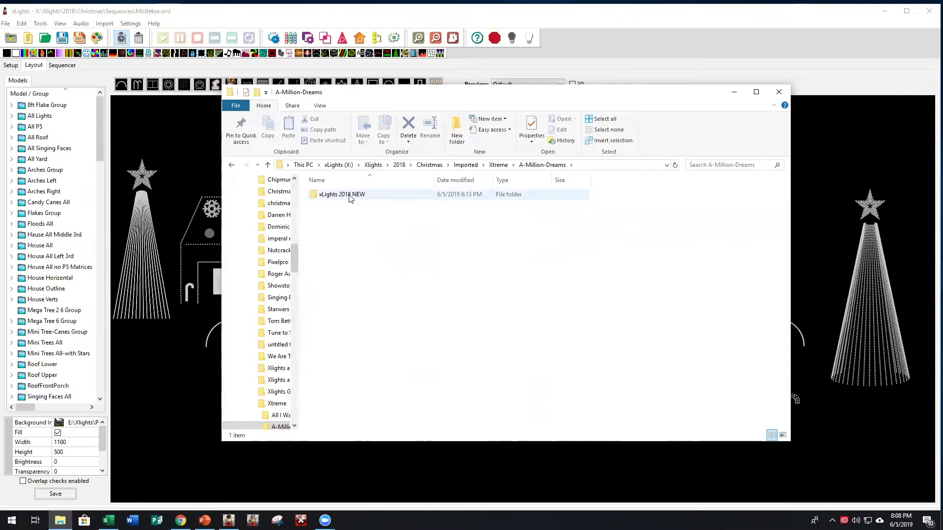
double_click(349, 195)
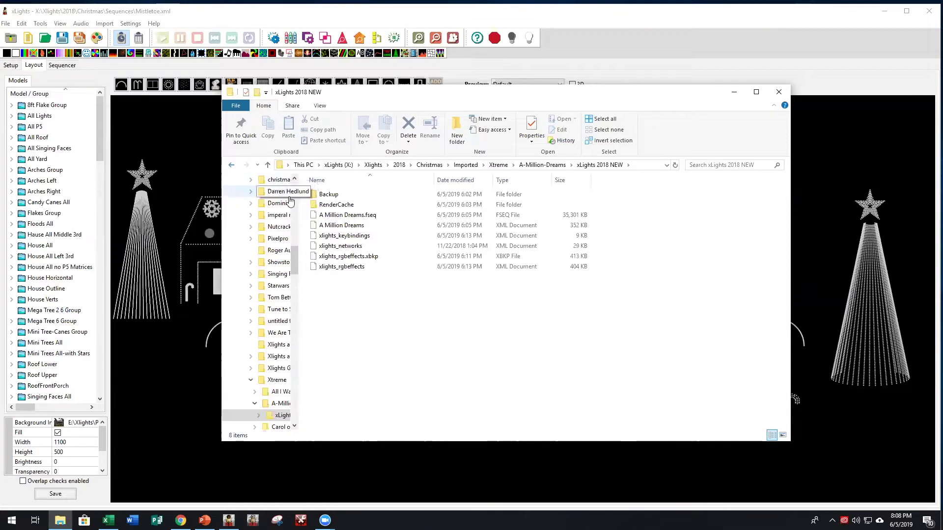
Return to xLights and start changing the show directory, browsing to Xlights\2018\Christmas\Imported
left_click(734, 92)
left_click(11, 65)
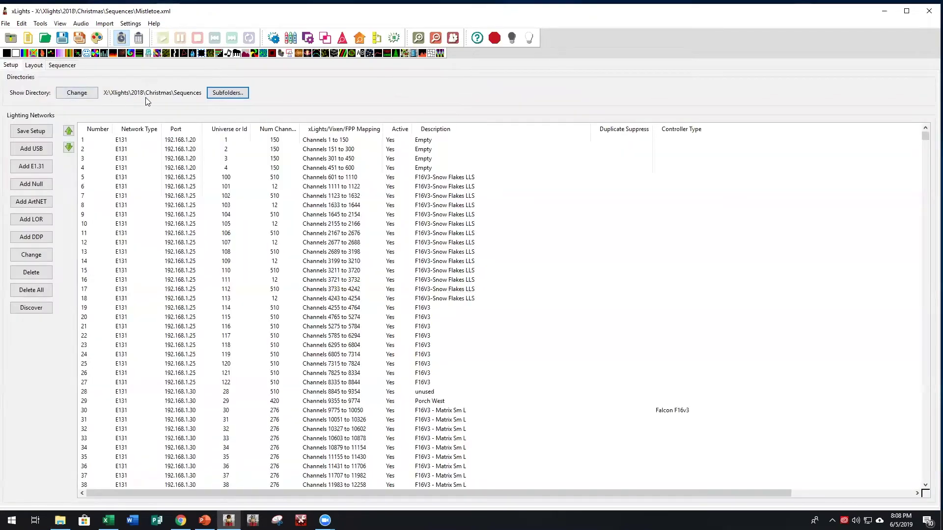
left_click(77, 93)
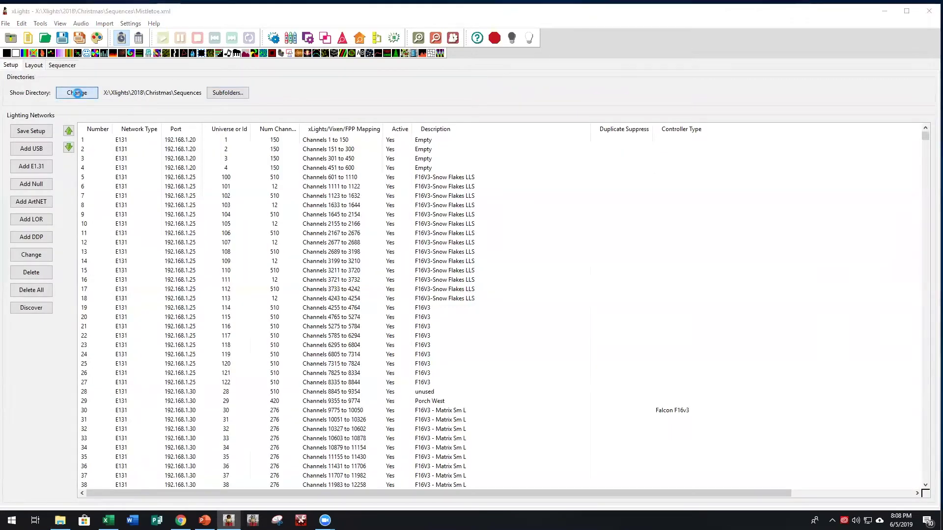
scroll(179, 179, "down", 4)
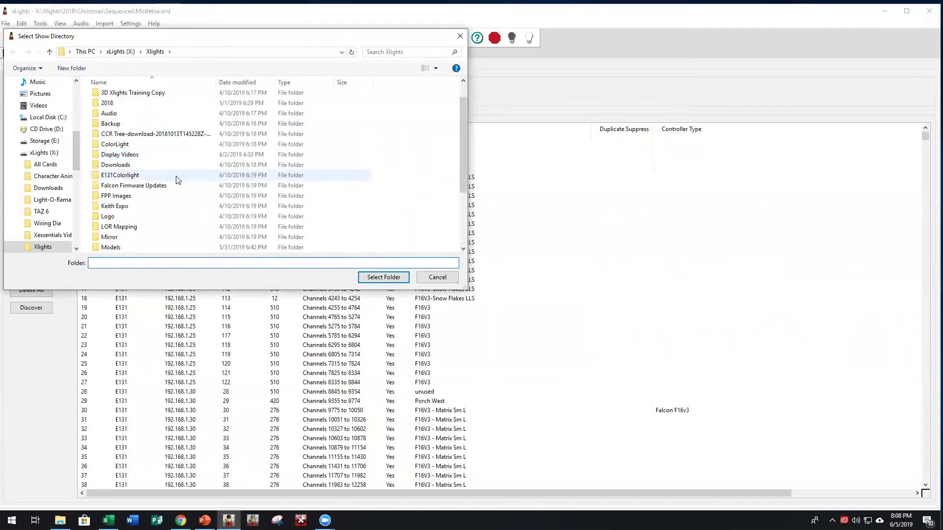
scroll(176, 175, "up", 4)
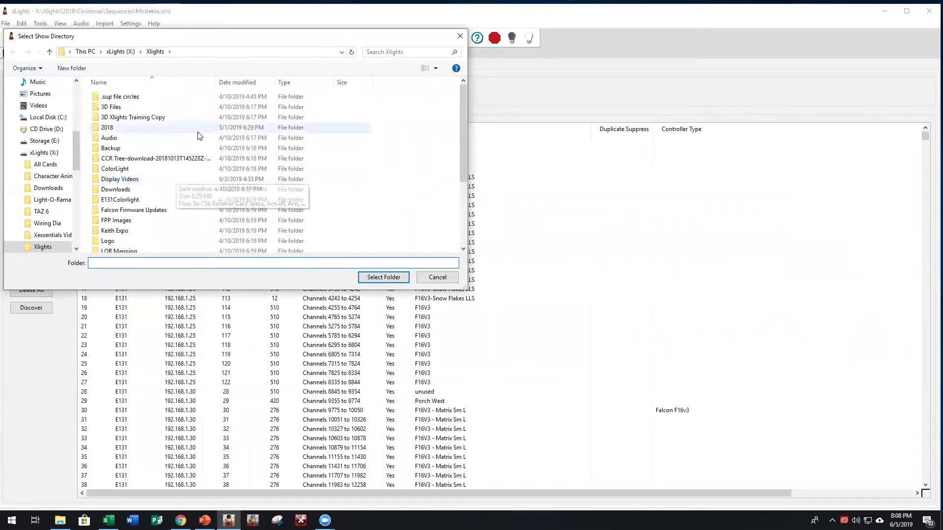
double_click(120, 127)
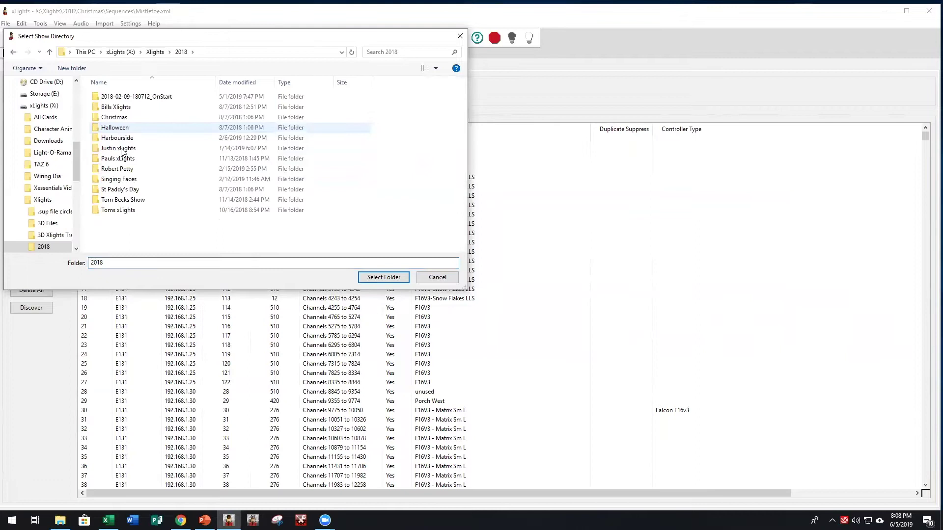
double_click(122, 118)
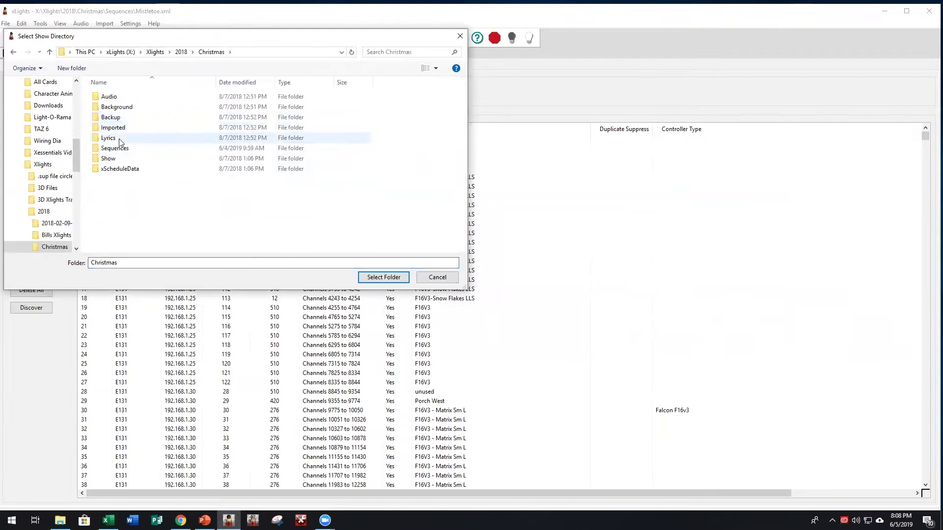
left_click(120, 128)
double_click(120, 129)
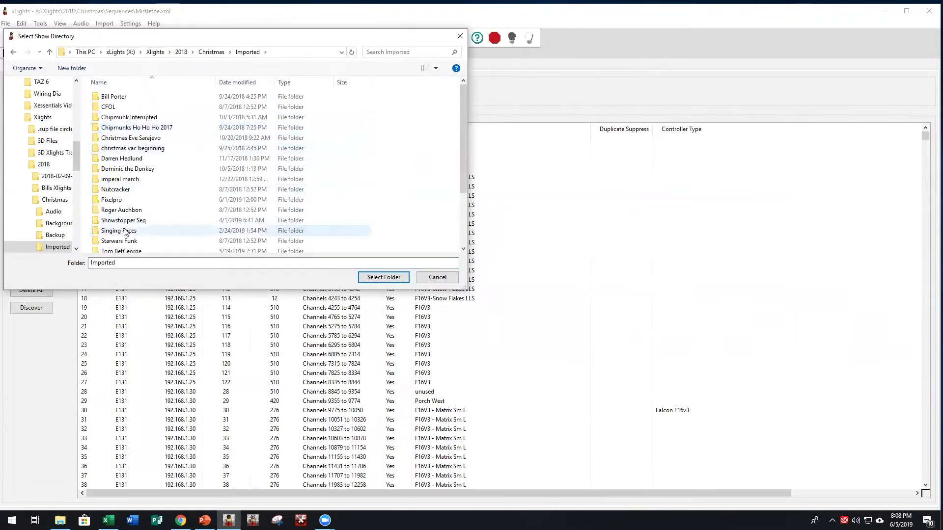
Select the Xtreme\A-Million-Dreams\xLights 2018 NEW folder as the show directory
scroll(124, 222, "down", 2)
scroll(124, 236, "down", 2)
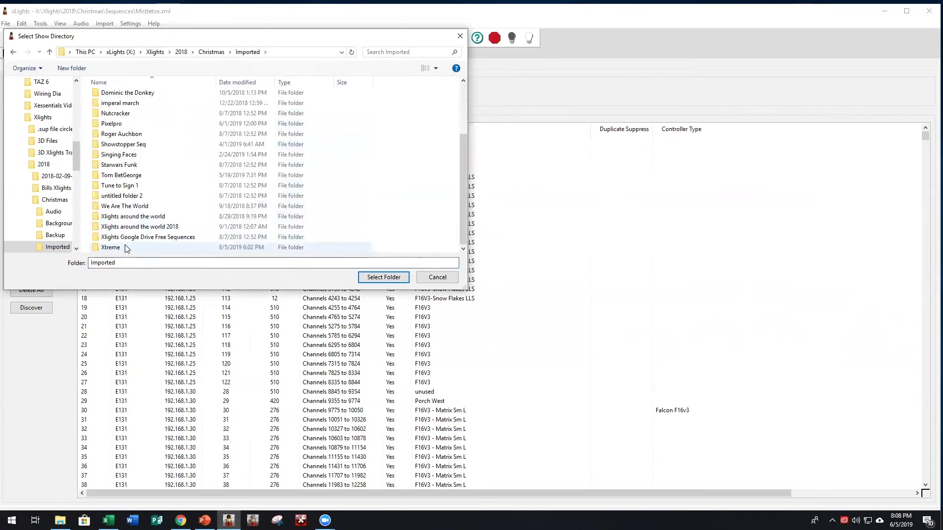
double_click(124, 246)
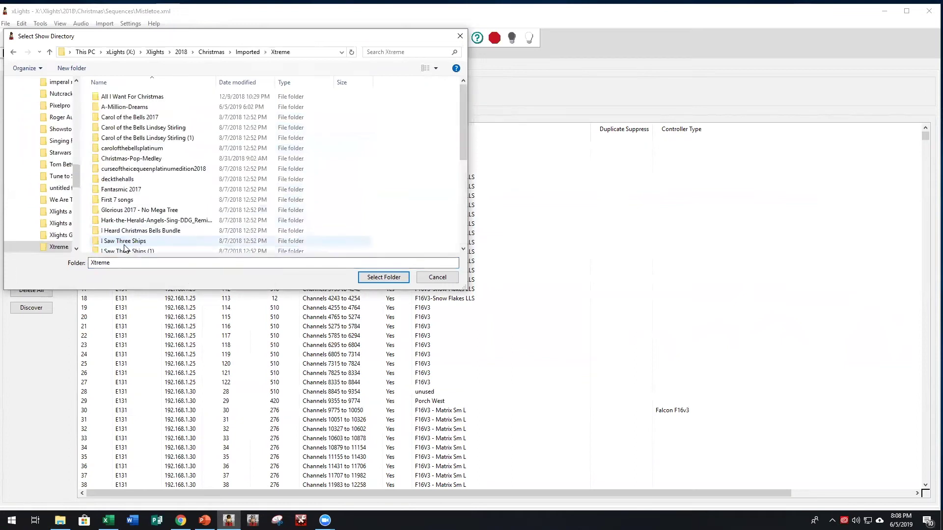
double_click(124, 107)
double_click(125, 97)
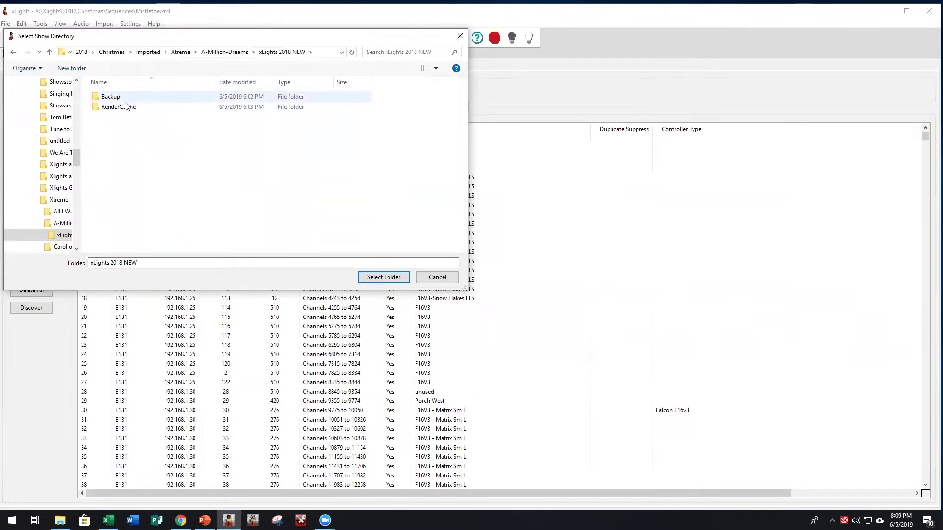
left_click(14, 52)
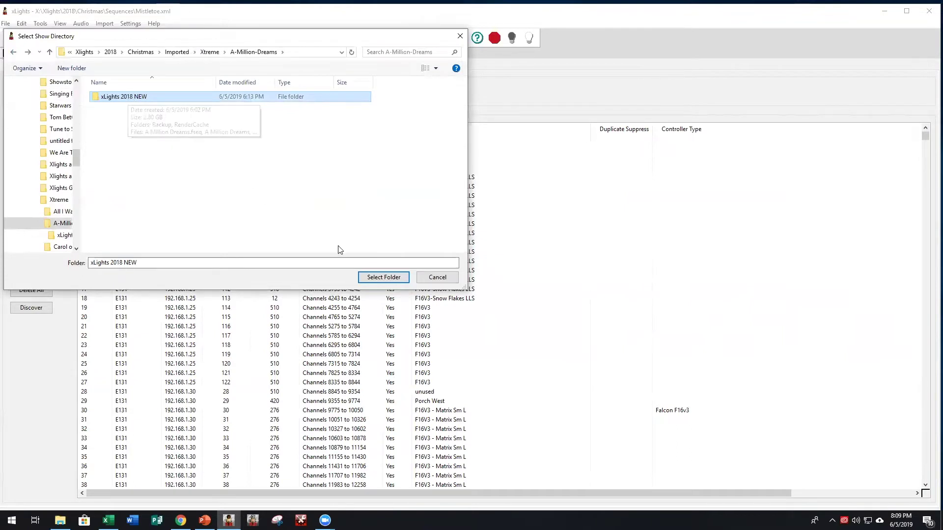
left_click(376, 278)
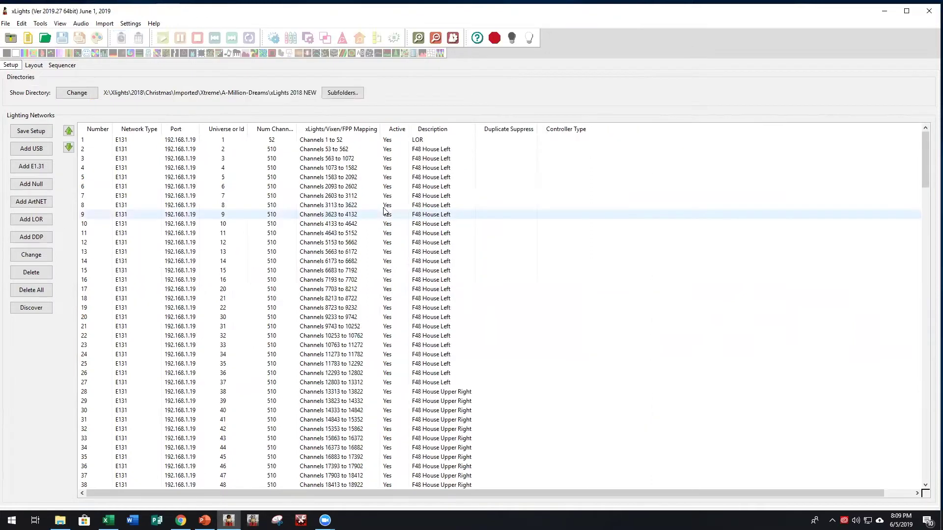
Display the layout of the imported show and reposition the xLights window so the whole layout is in view
left_click(30, 65)
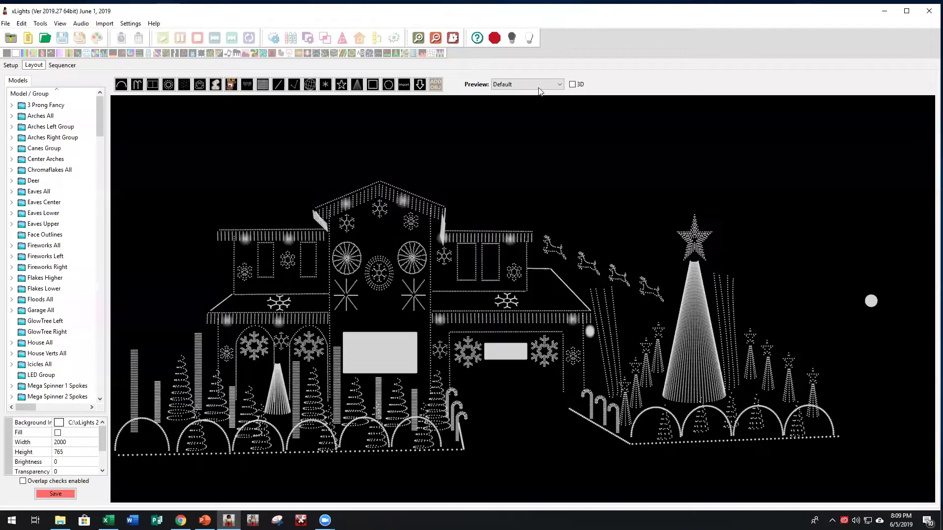
double_click(529, 16)
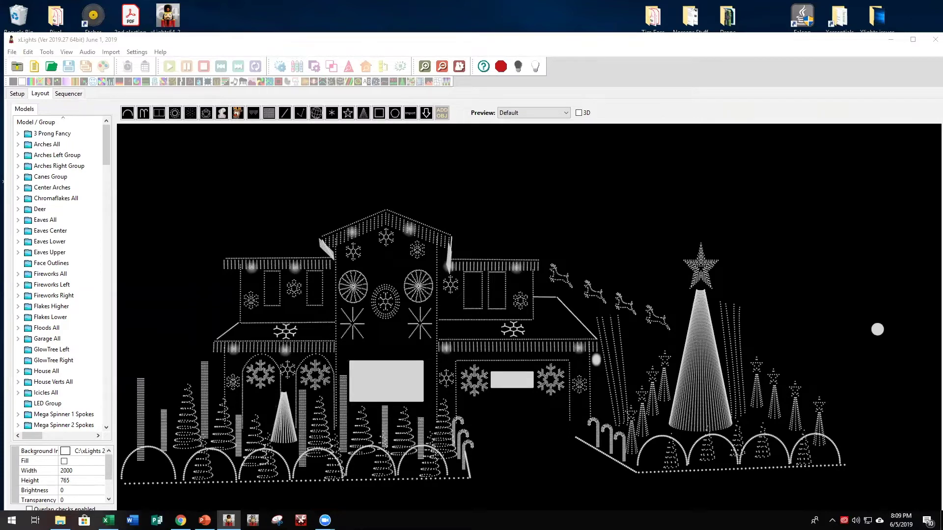
left_click(513, 41)
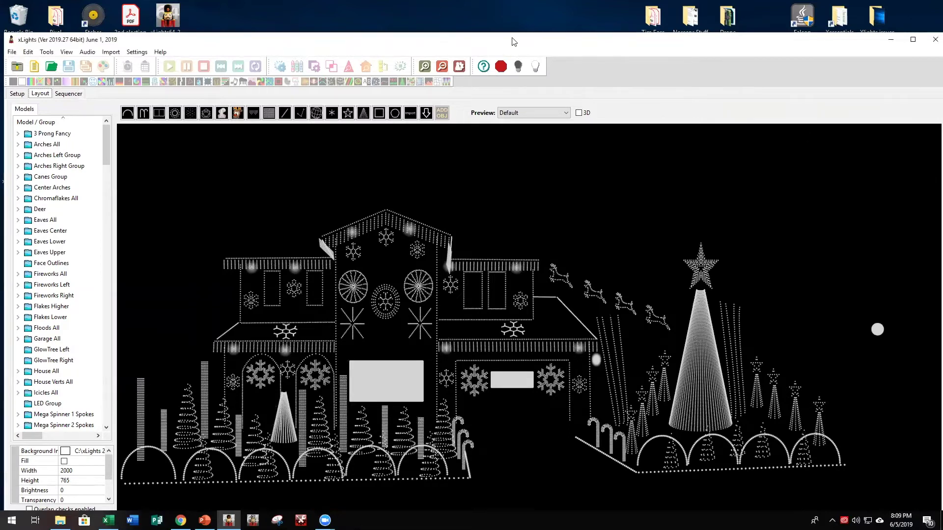
left_click_drag(513, 42, 508, 14)
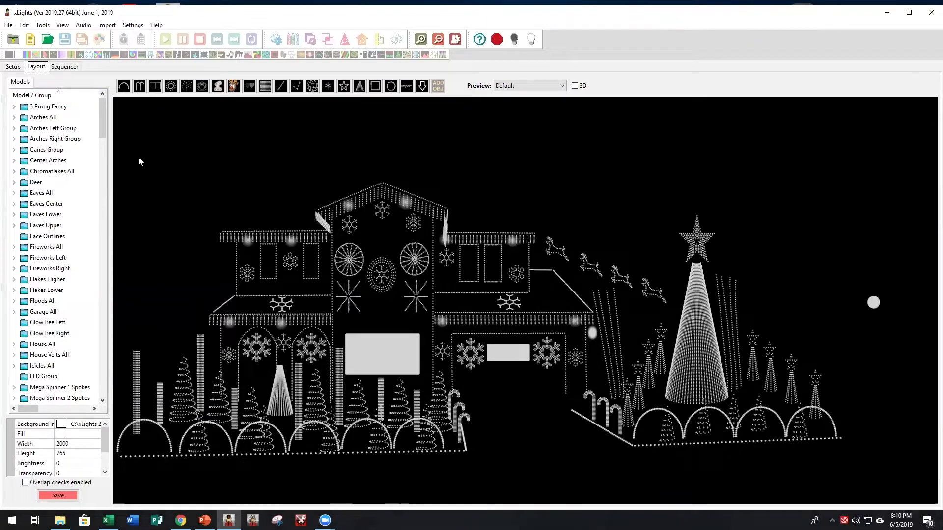
Open the A Million Dreams sequence from the xLights 2018 NEW show folder
left_click(8, 25)
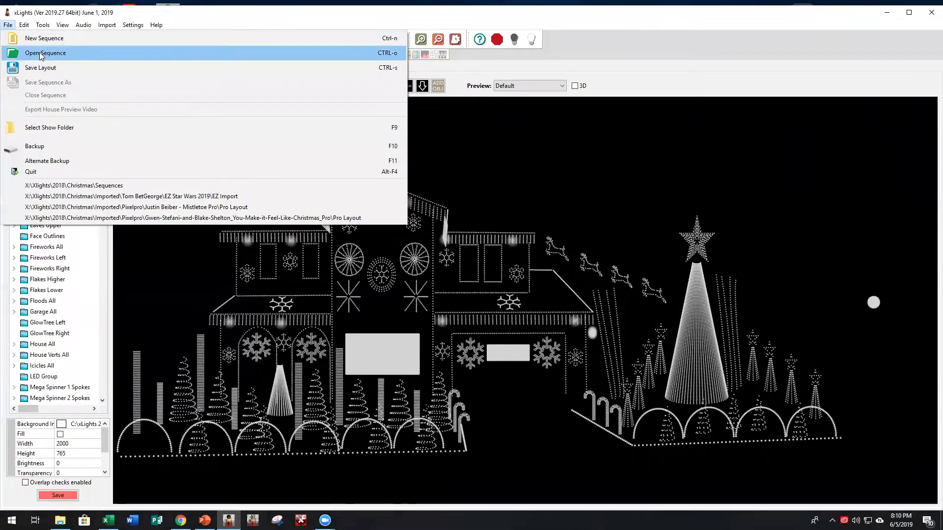
left_click(40, 54)
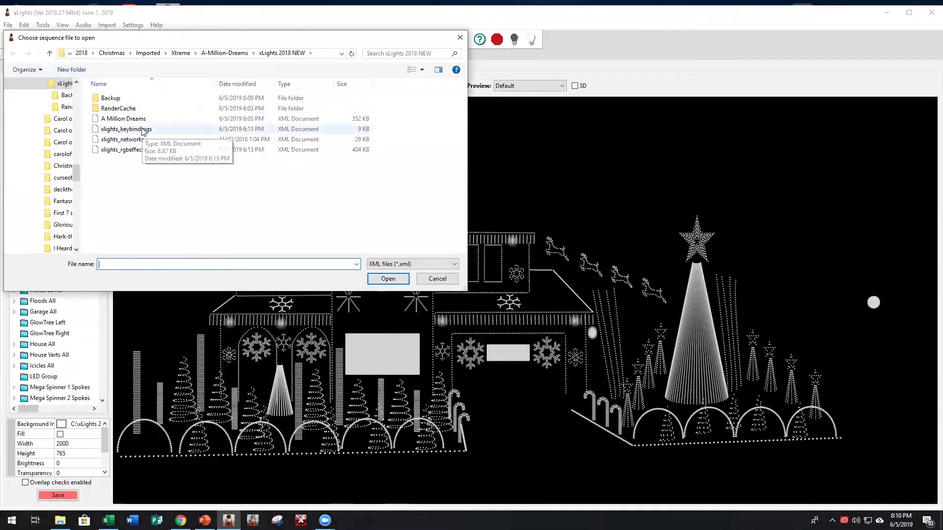
left_click(141, 121)
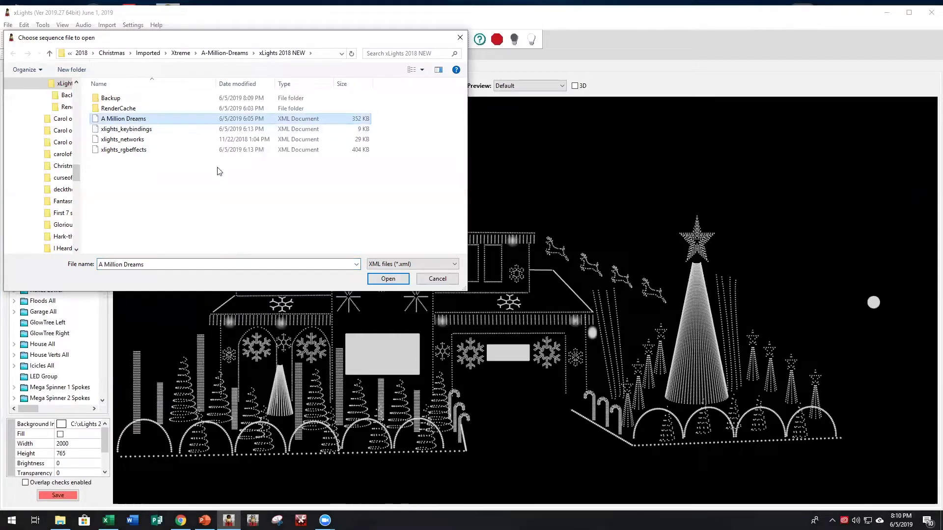
left_click(388, 279)
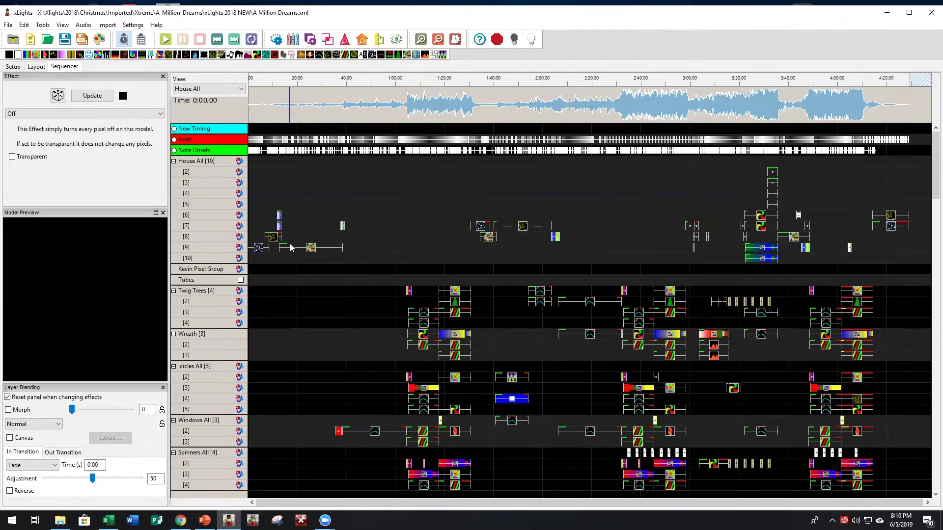
Render all effects of the opened sequence and maximize the xLights window
left_click(101, 39)
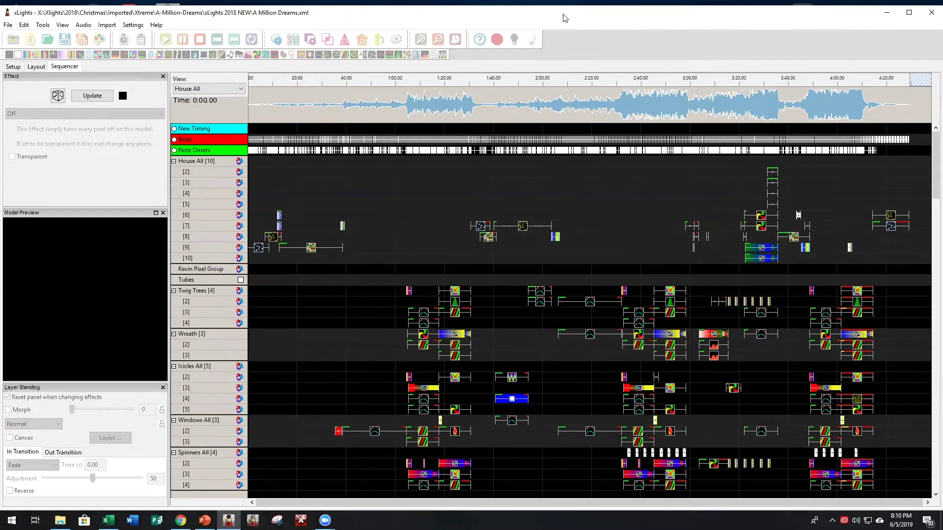
left_click_drag(564, 18, 565, 14)
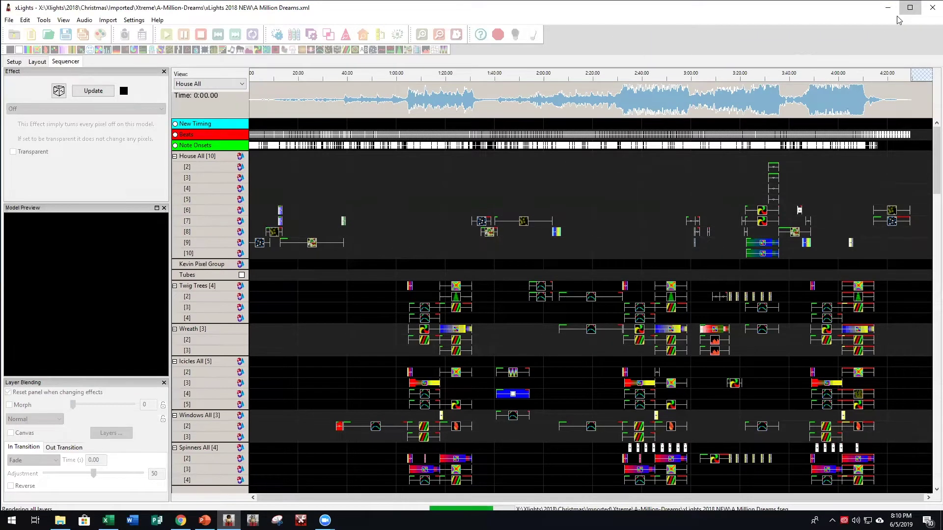
left_click(910, 8)
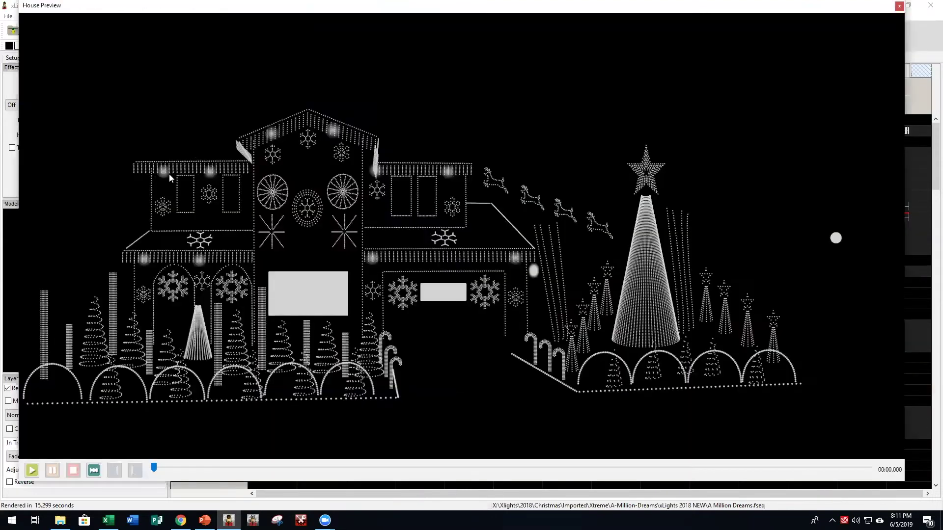
Play the sequence in the House Preview, skip ahead a little, and close the preview
left_click(31, 471)
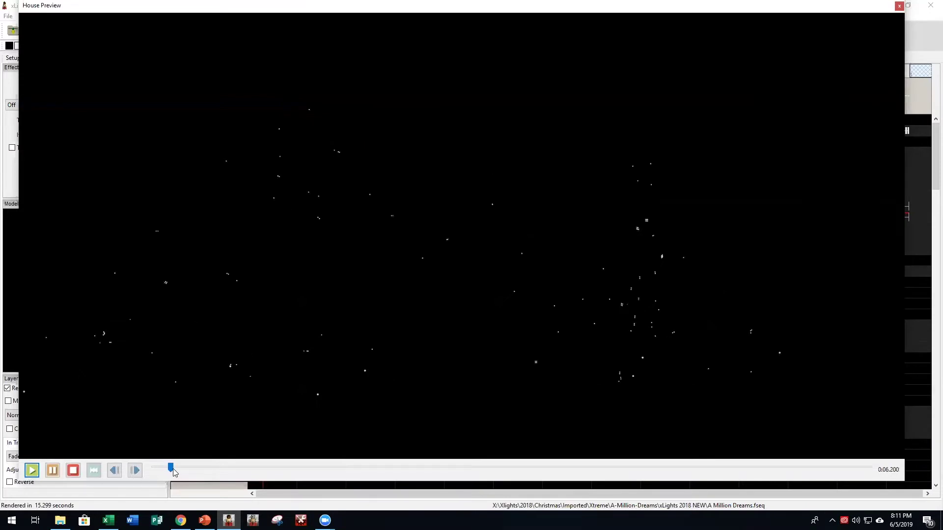
mouse_move(173, 470)
left_mouse_down()
mouse_move(342, 470)
mouse_move(185, 470)
left_mouse_up()
key("alt+F4")
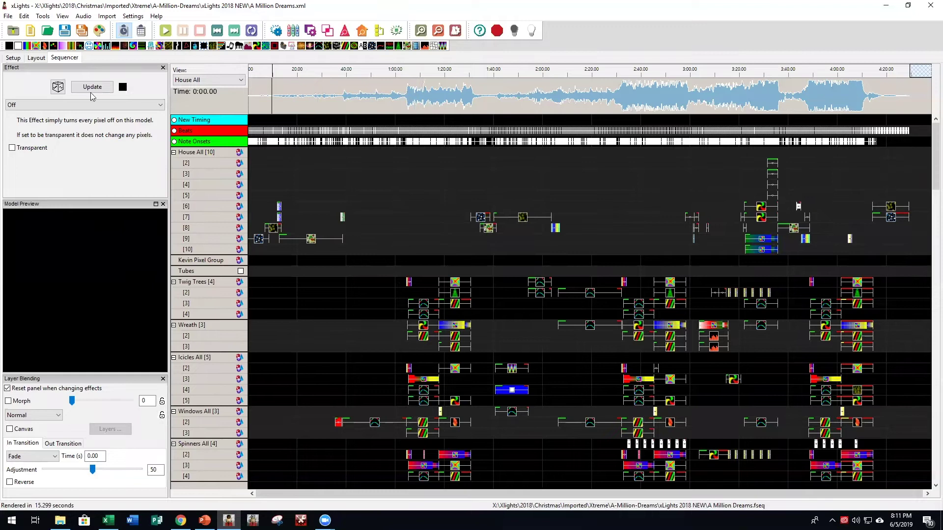
Change the show directory to Xlights\2018\Christmas\Sequences without saving the imported show's model and preset changes
left_click(16, 59)
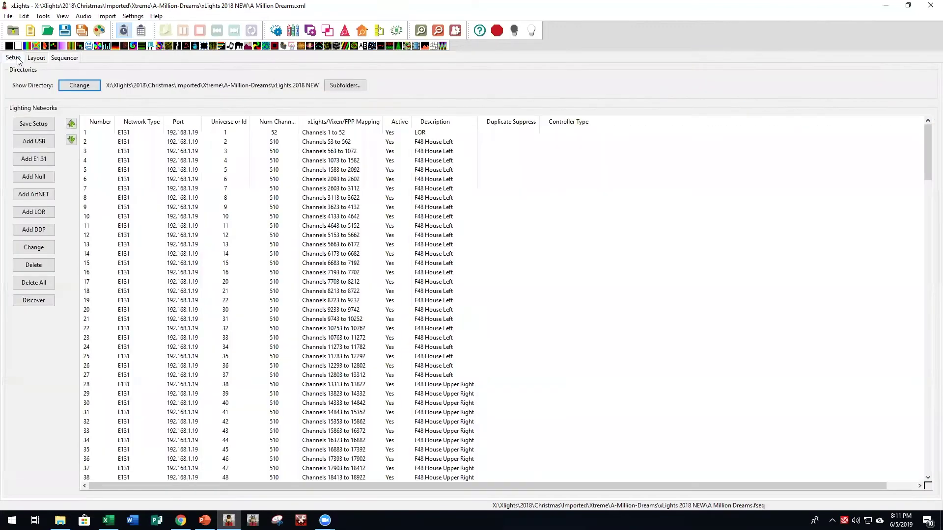
left_click(83, 86)
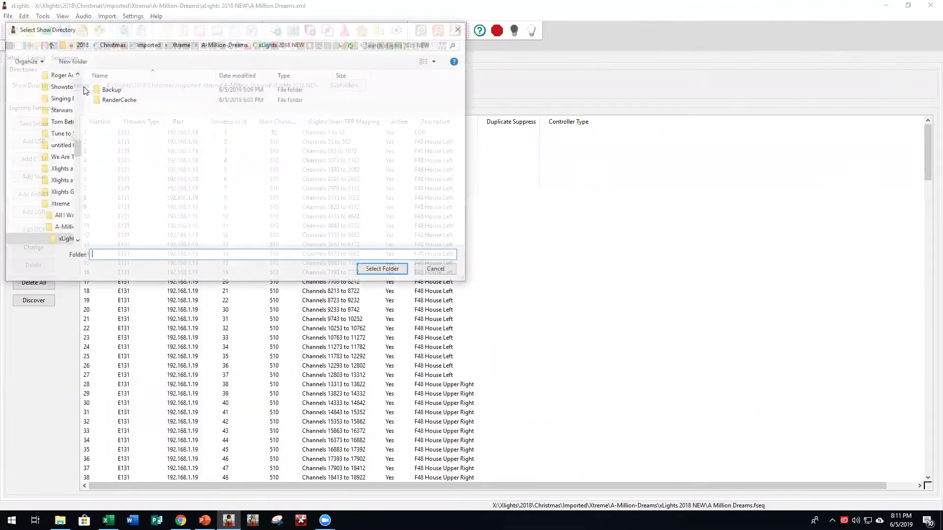
left_click(114, 44)
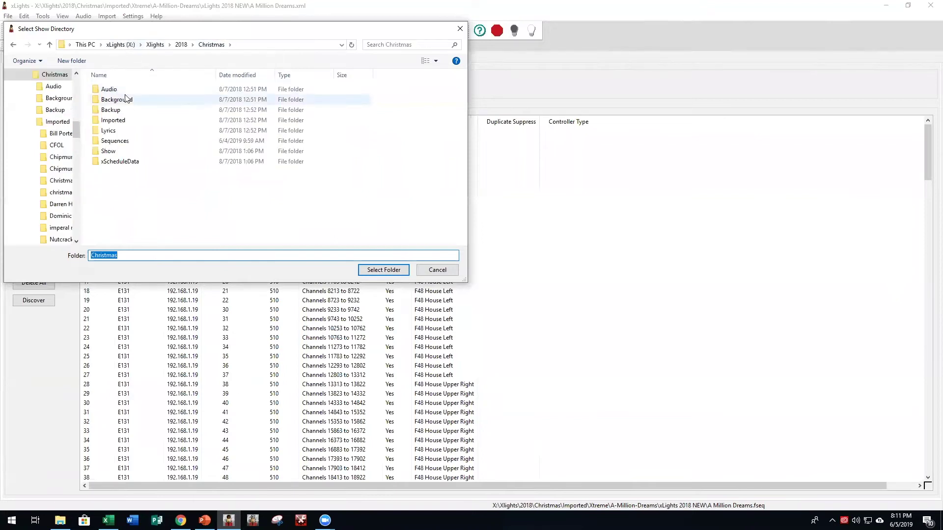
left_click(110, 141)
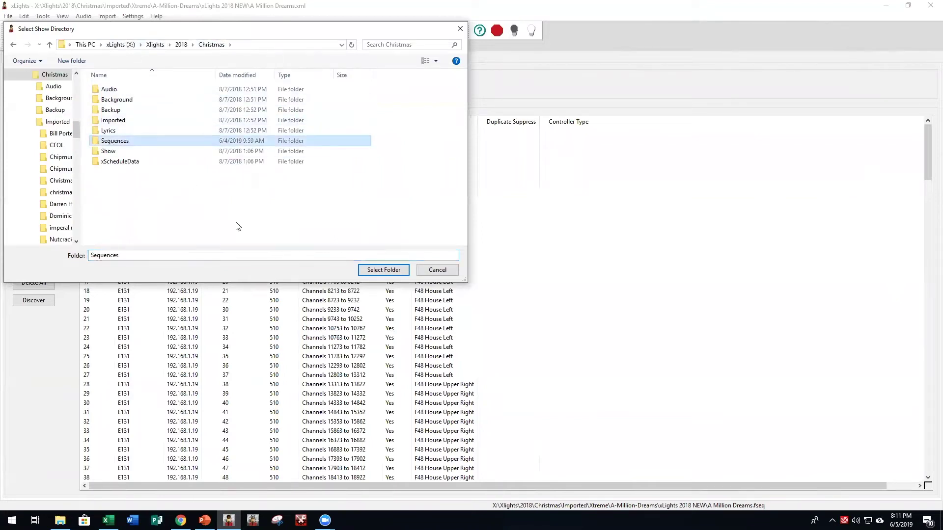
left_click(379, 270)
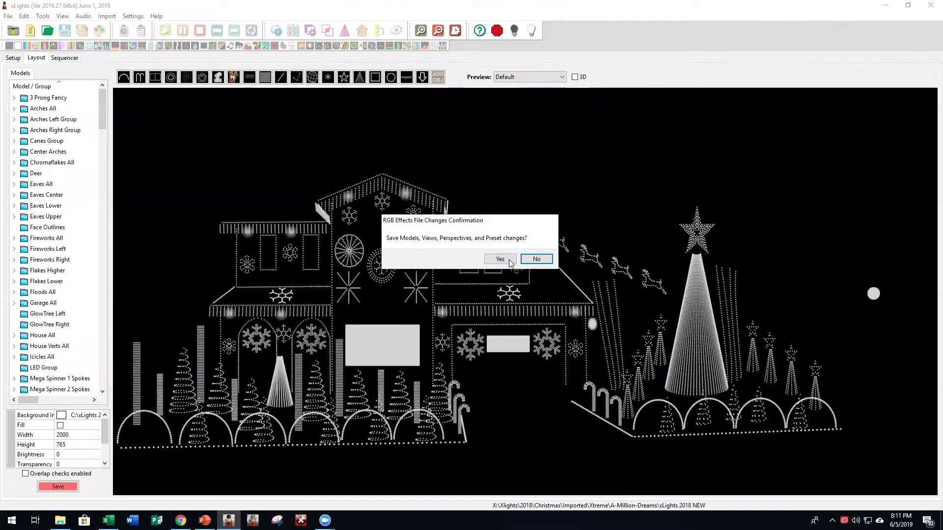
left_click(535, 260)
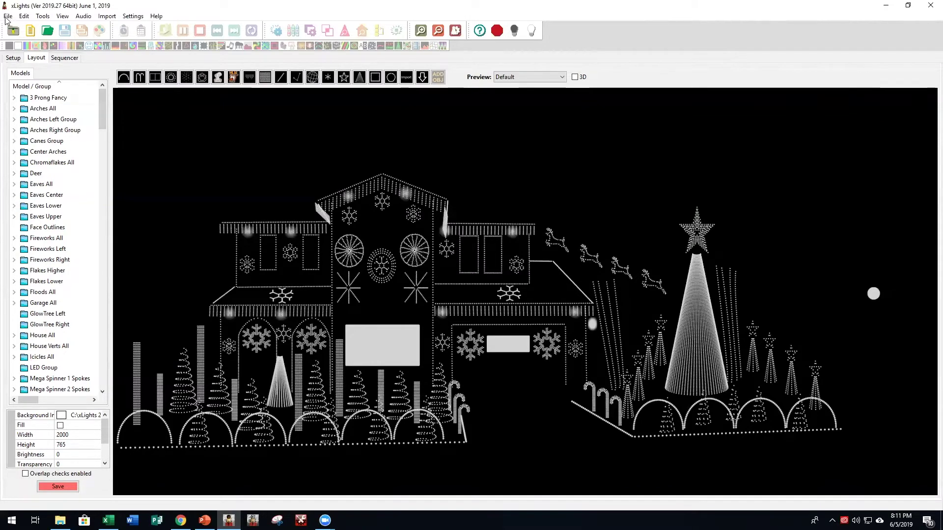
left_click(68, 58)
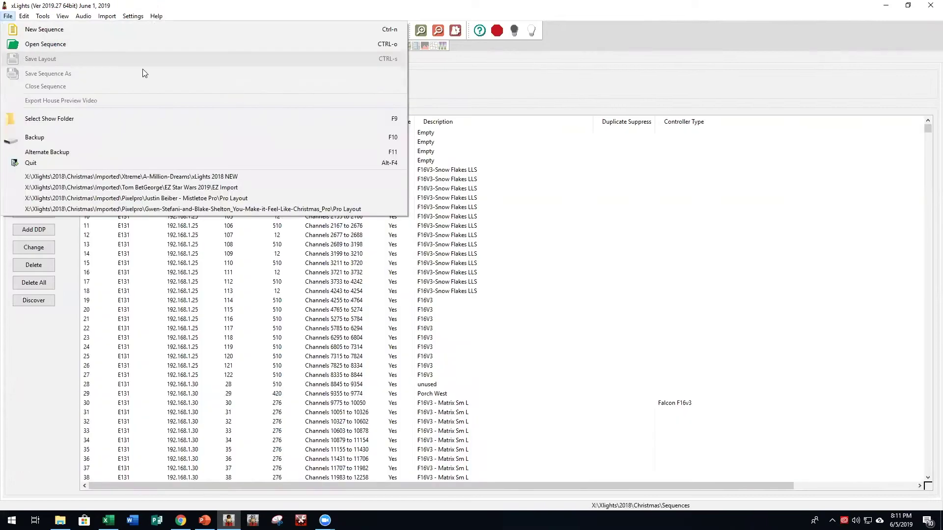
left_click(567, 43)
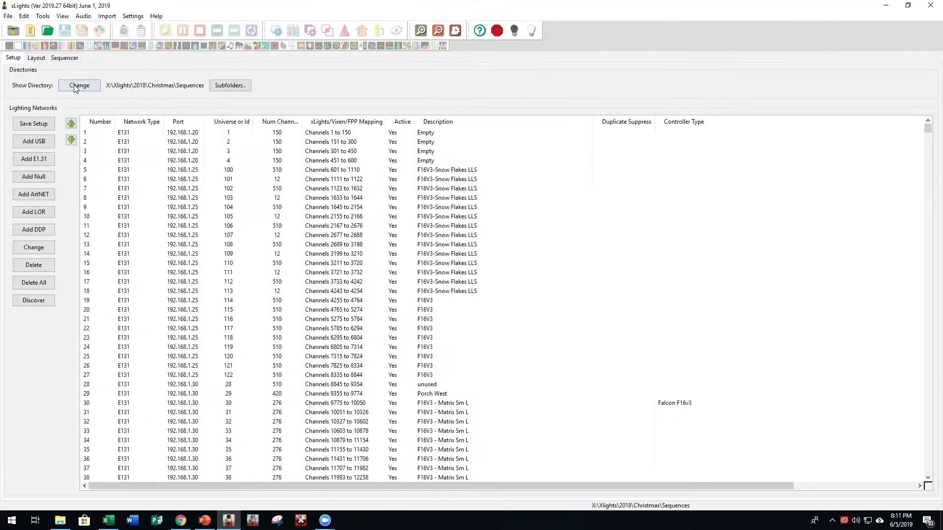
Start a new musical sequence using the A Million Dreams audio file from the Sequences\Audio folder
left_click(8, 16)
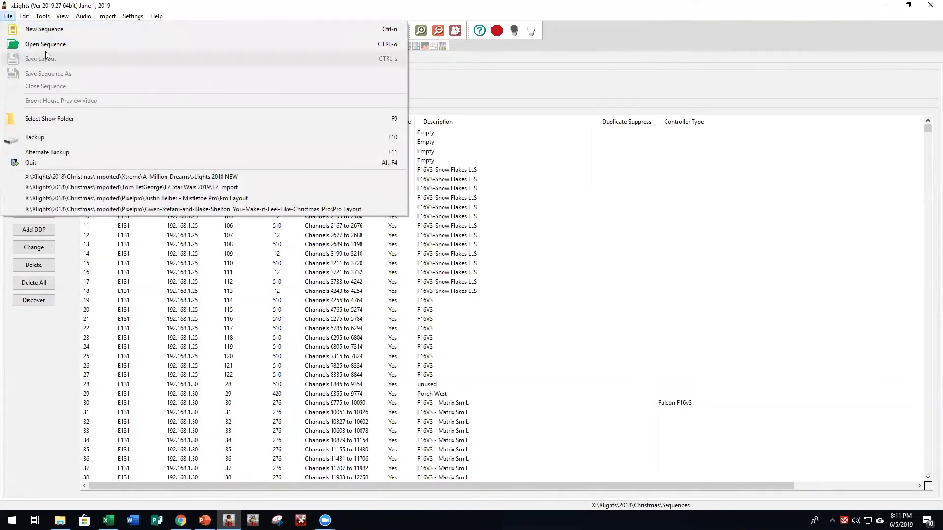
left_click(45, 29)
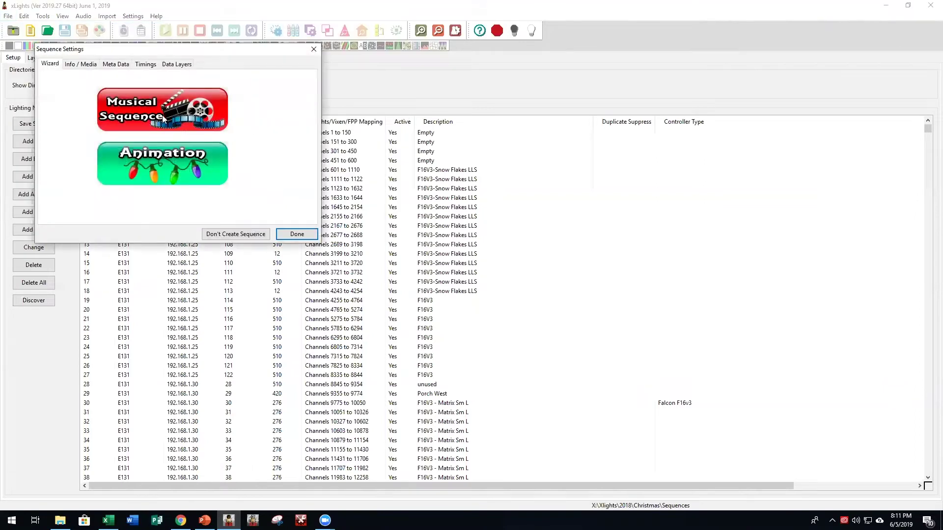
left_click(163, 118)
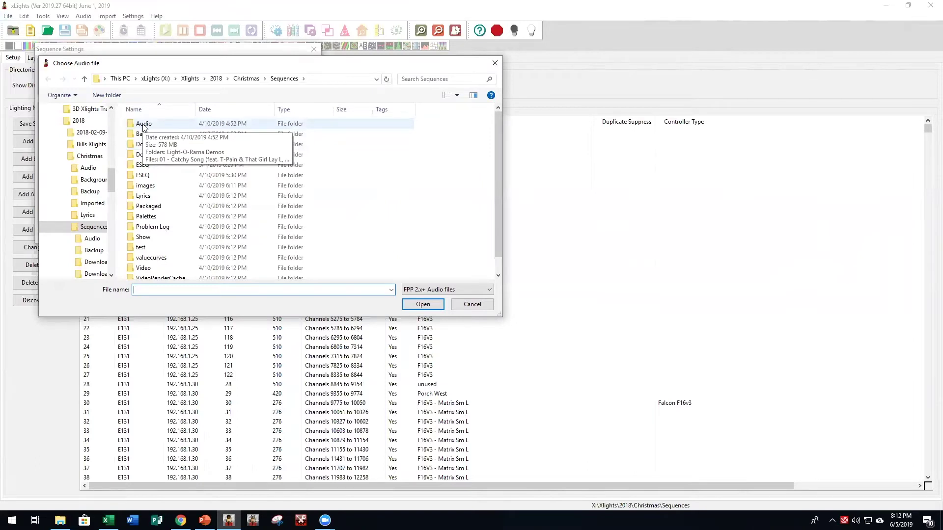
left_click(144, 126)
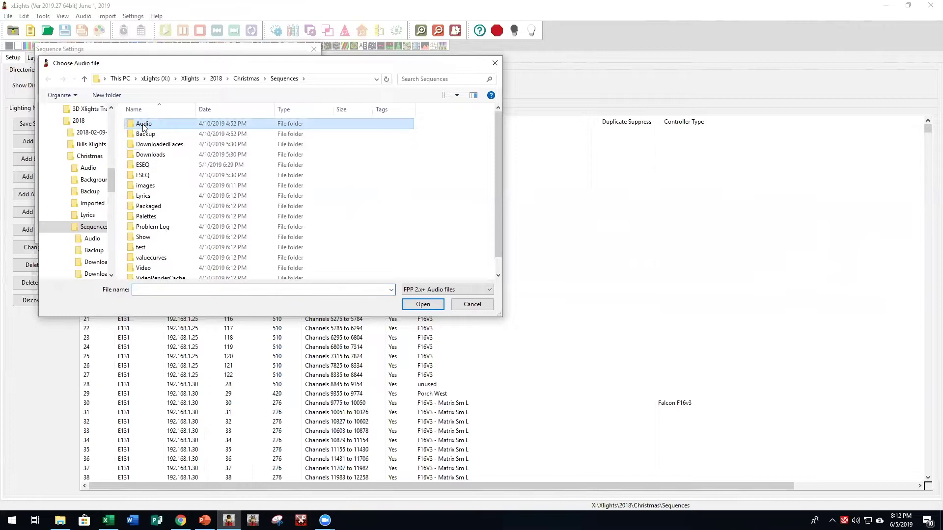
double_click(144, 125)
scroll(187, 184, "down", 5)
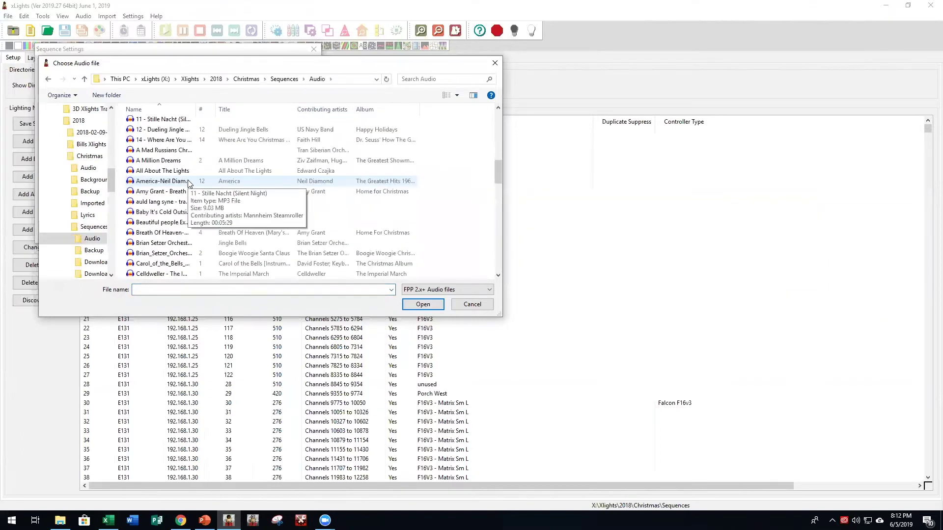
scroll(172, 239, "down", 1)
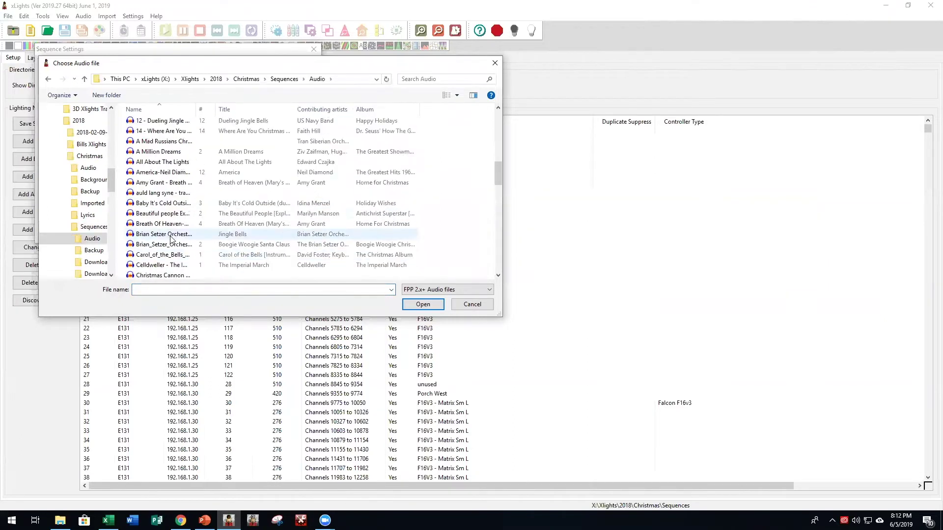
double_click(168, 151)
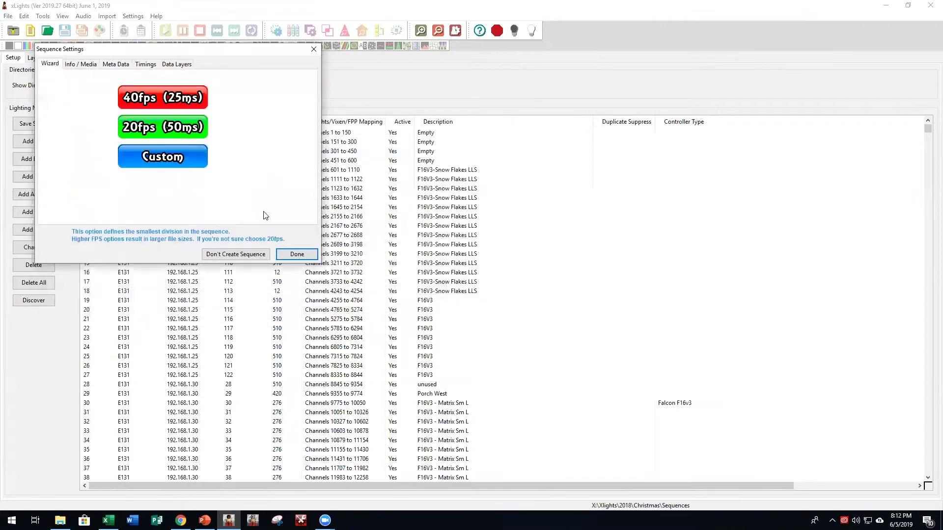
Set the new sequence's timing to 20fps (50ms), review its media info and finish creating it
left_click(185, 129)
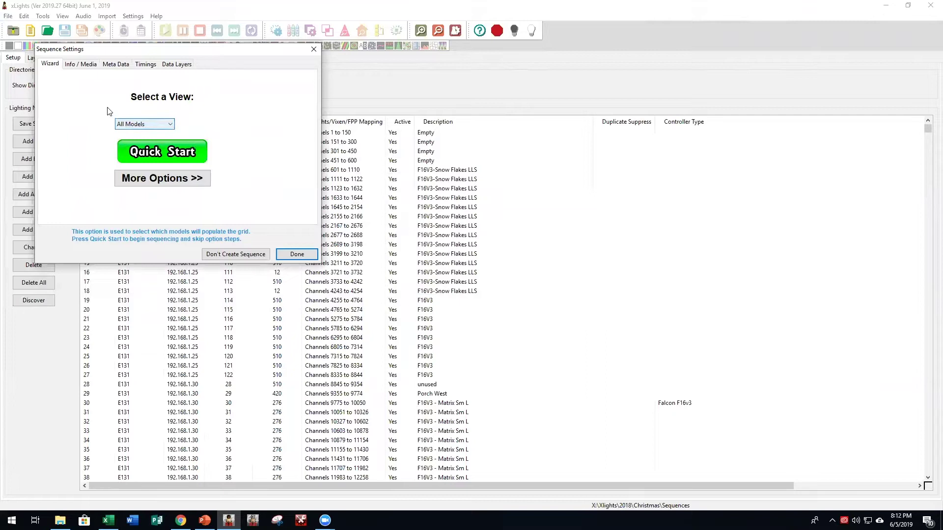
left_click(93, 66)
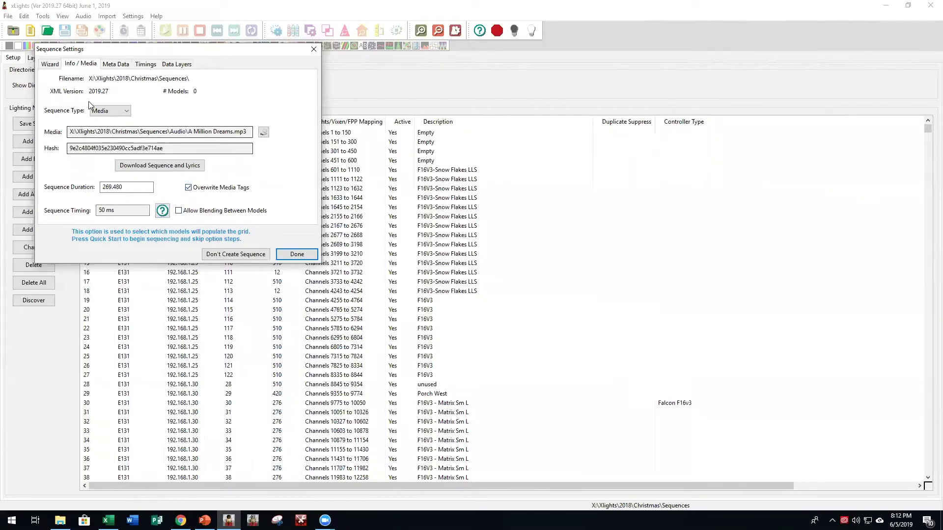
left_click(55, 66)
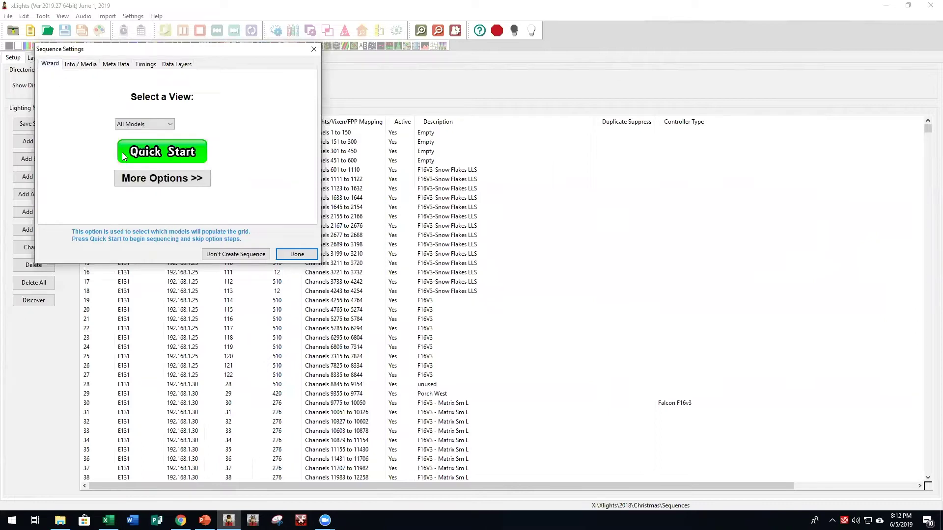
left_click(298, 254)
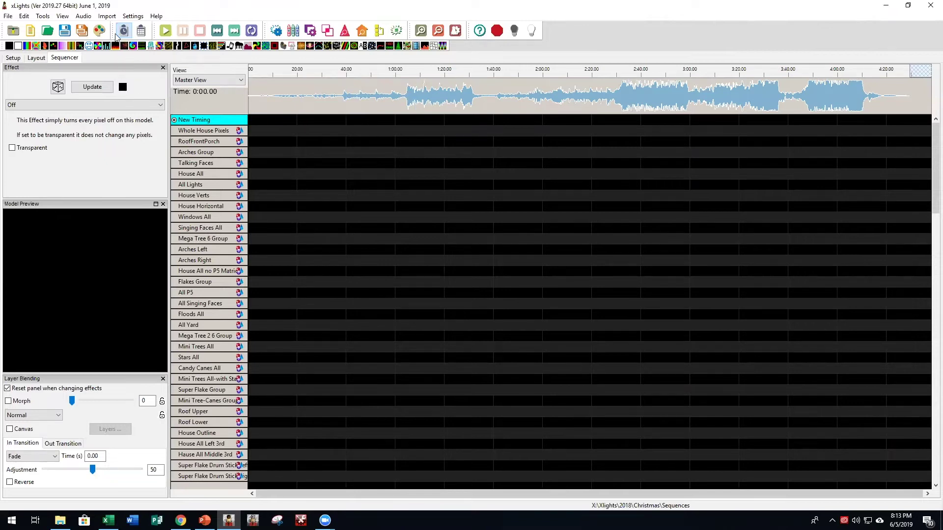
left_click(107, 16)
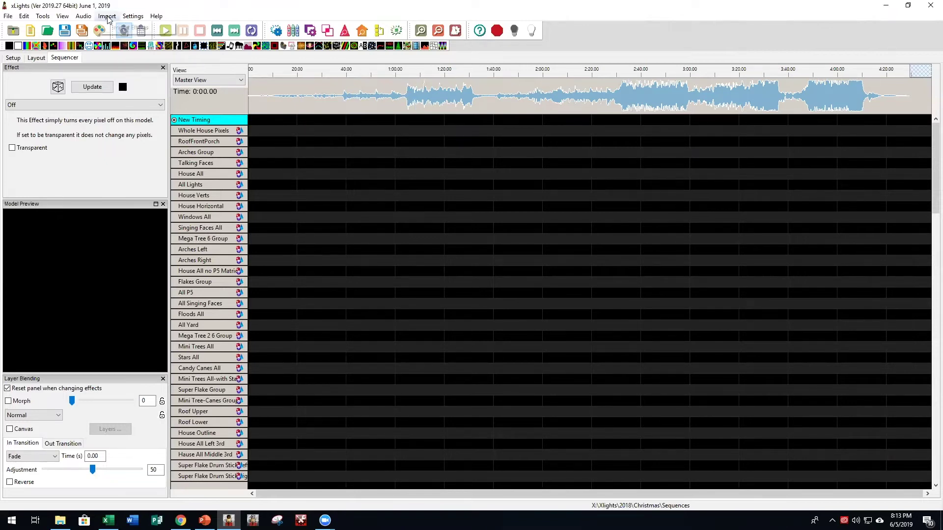
left_click(123, 30)
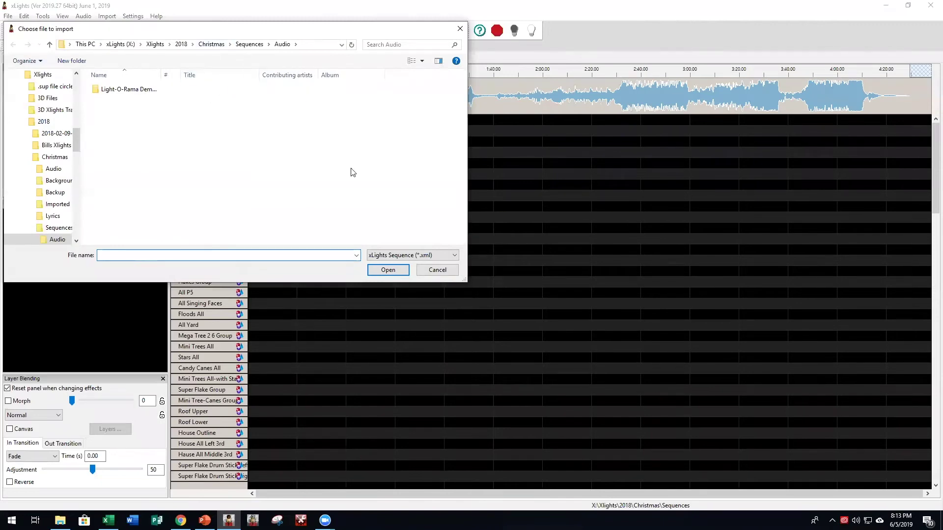
left_click(438, 271)
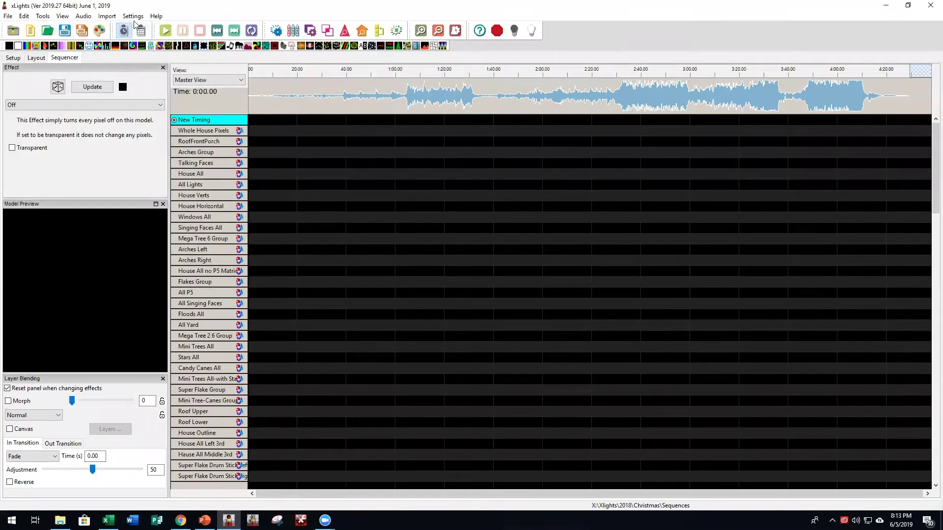
Start importing effects from the A Million Dreams sequence in Imported\Xtreme\A-Million-Dreams\xLights 2018 NEW
left_click(106, 17)
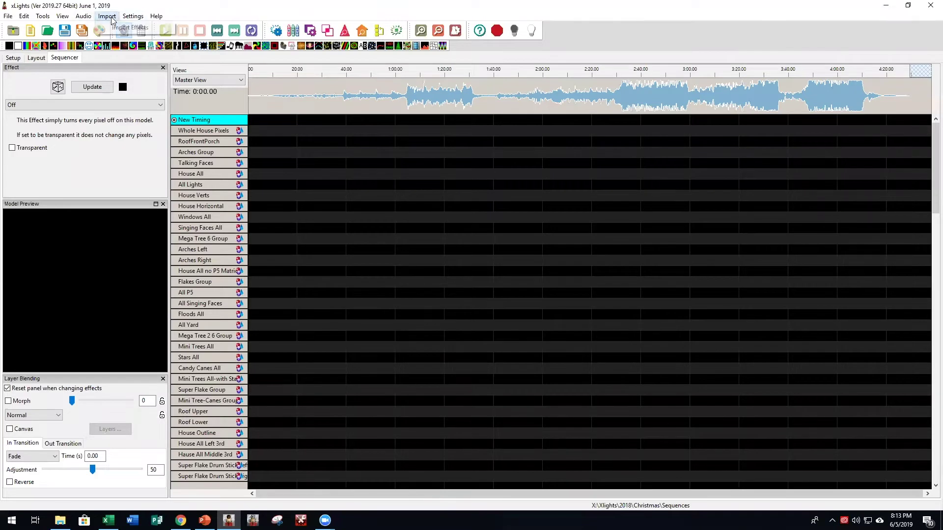
left_click(118, 28)
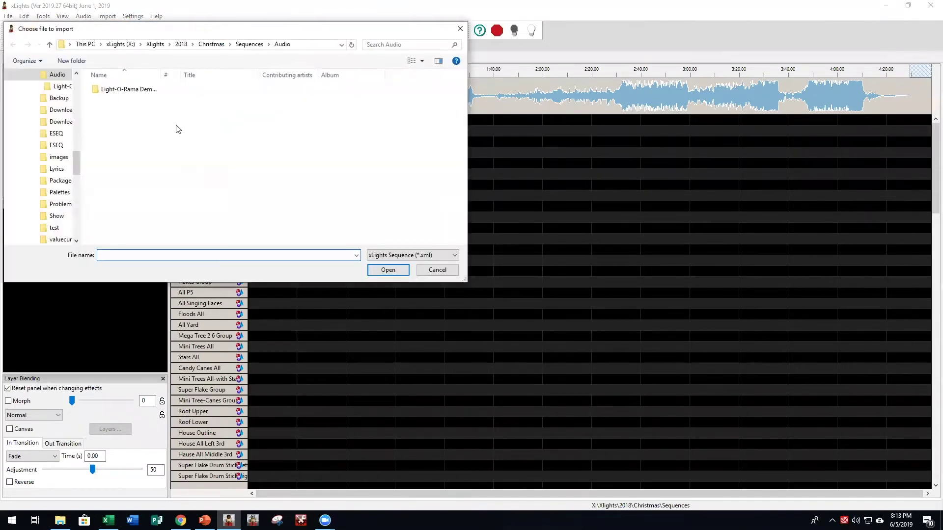
left_click(200, 48)
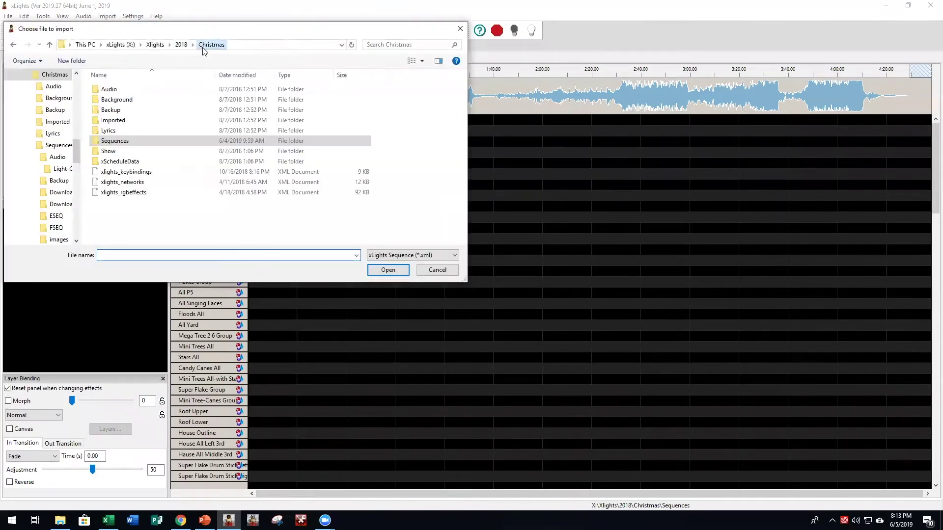
double_click(129, 121)
scroll(121, 163, "down", 3)
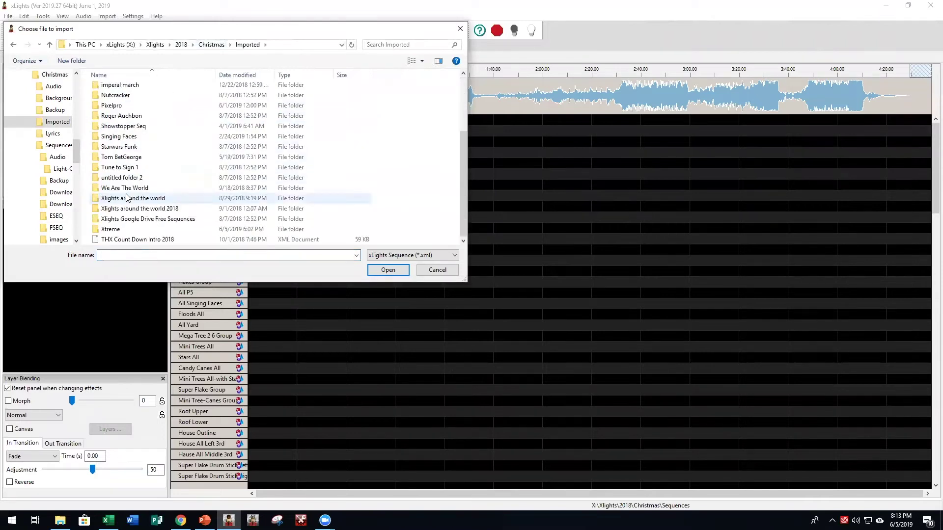
left_click(112, 230)
double_click(112, 230)
scroll(118, 147, "down", 3)
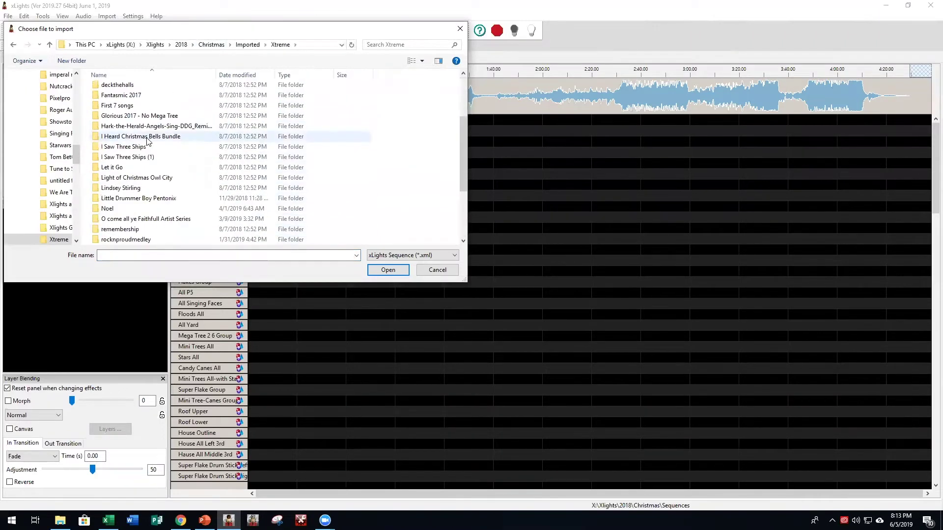
scroll(121, 88, "up", 3)
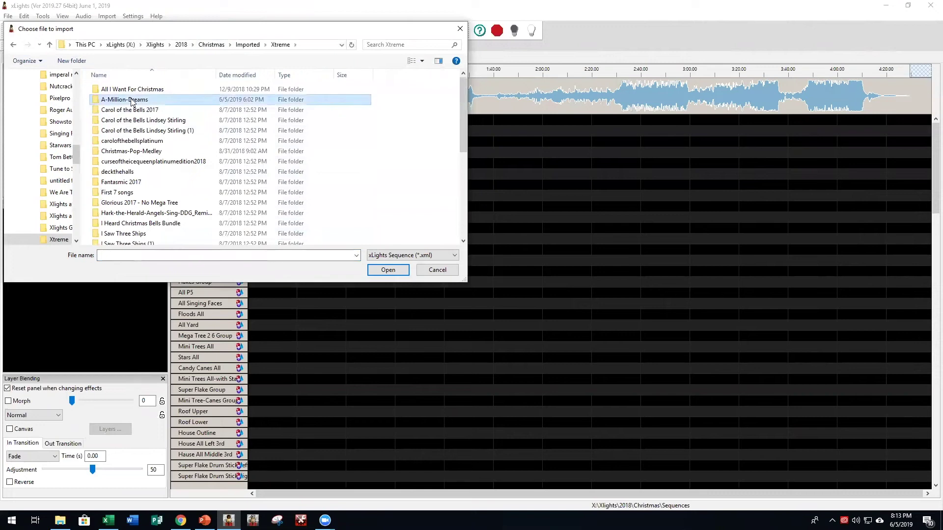
double_click(129, 98)
double_click(124, 89)
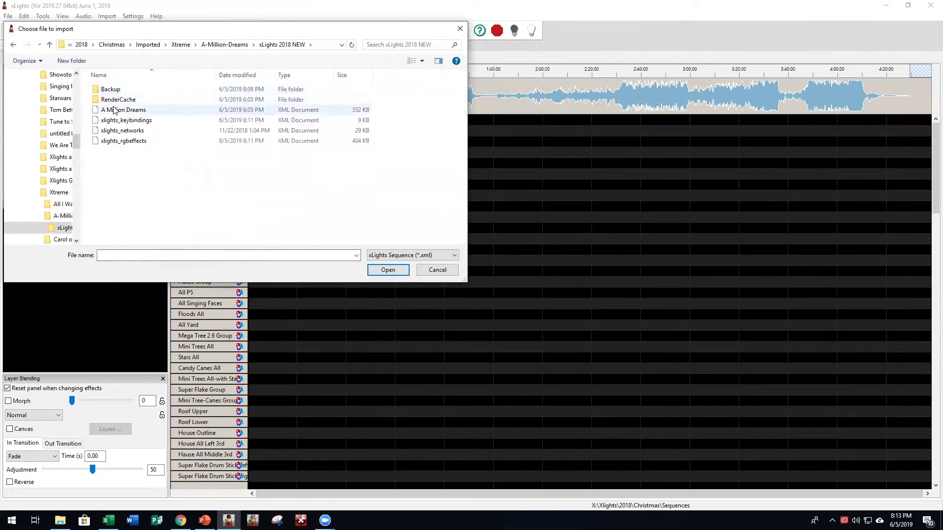
double_click(118, 110)
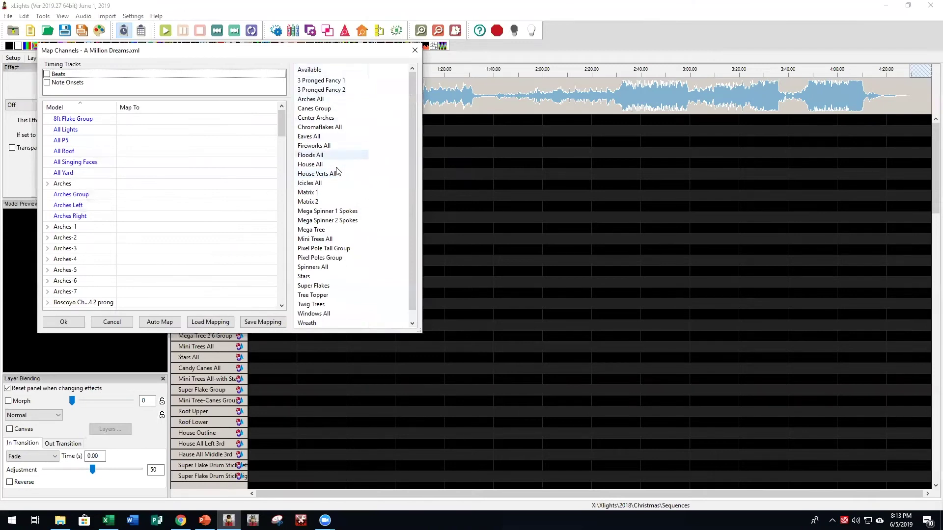
Map the source's House All group to the All Lights model and import it without saving the mapping
scroll(144, 203, "down", 3)
scroll(144, 205, "up", 3)
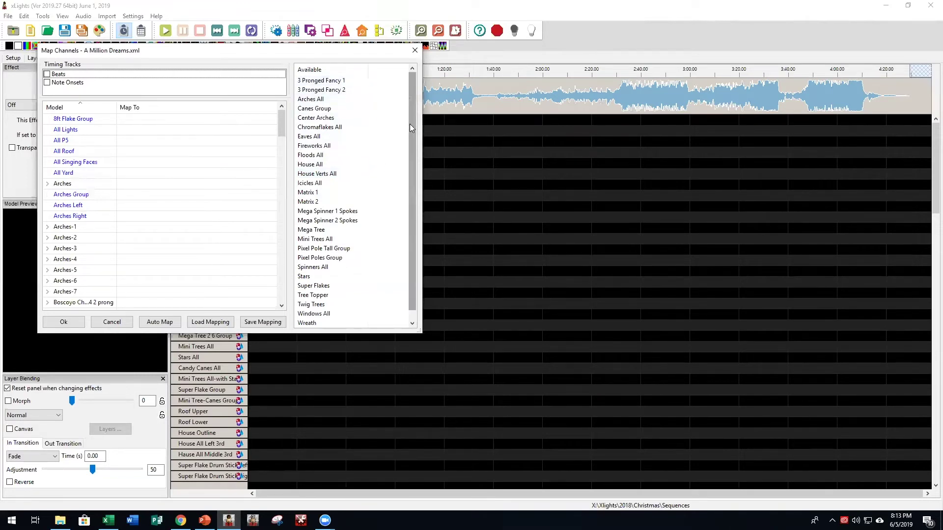
mouse_move(410, 123)
left_mouse_down()
mouse_move(412, 146)
mouse_move(414, 115)
left_mouse_up()
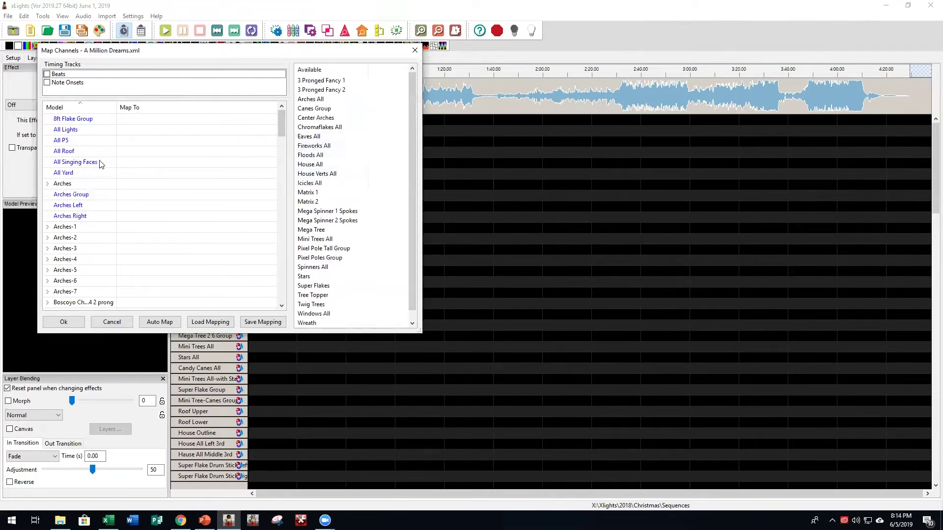
left_click(320, 165)
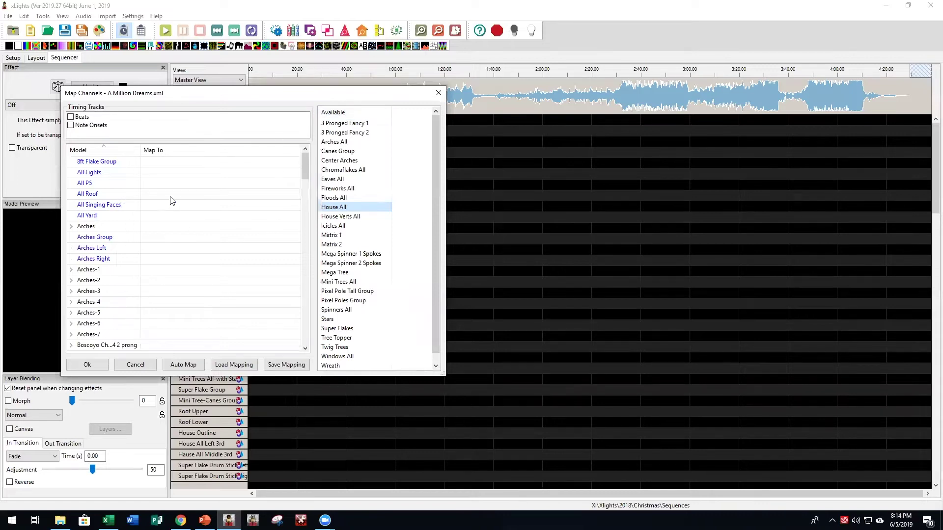
left_click(155, 175)
double_click(155, 174)
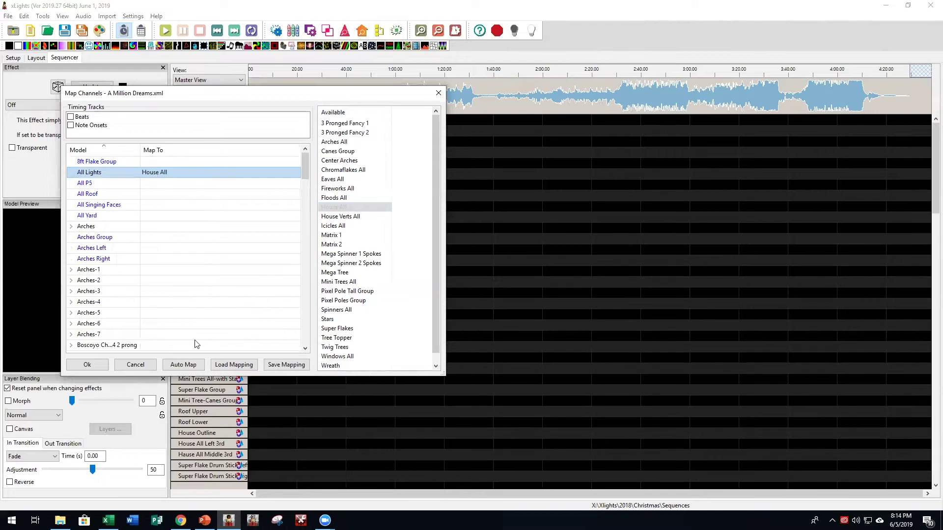
left_click(93, 367)
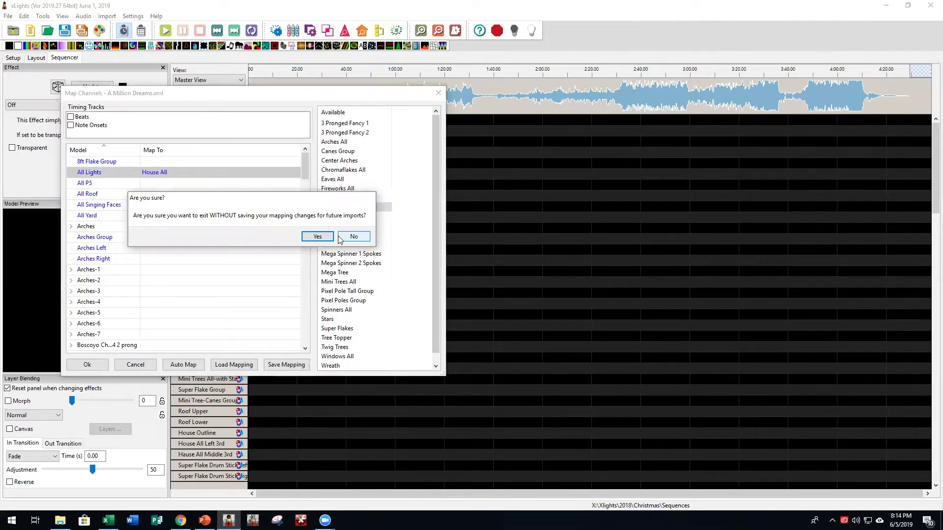
left_click(318, 237)
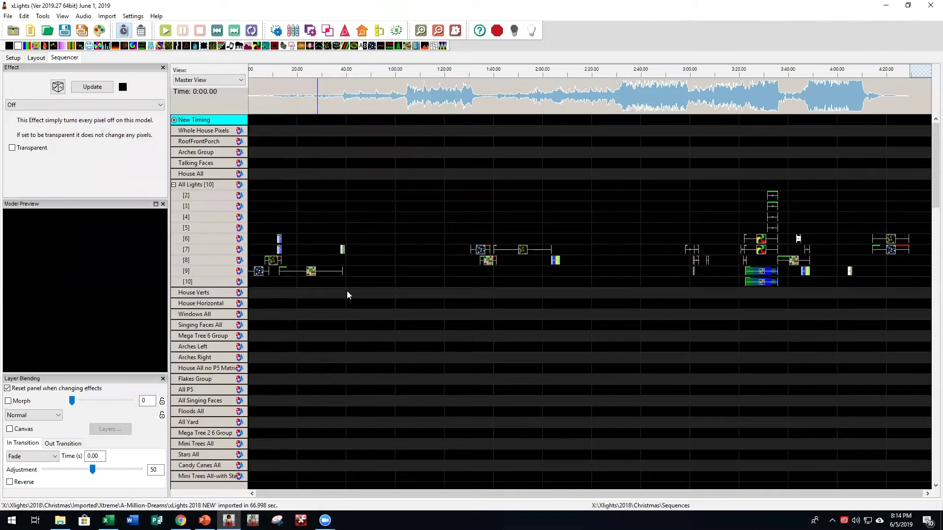
Zoom into the start of the timeline and render all of the imported effects
left_click(420, 30)
left_click(420, 31)
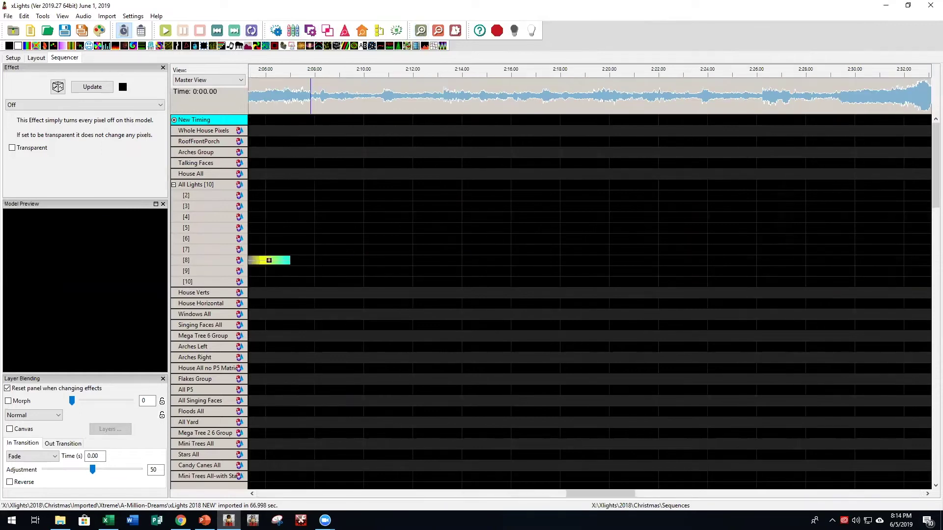
left_click_drag(601, 494, 283, 480)
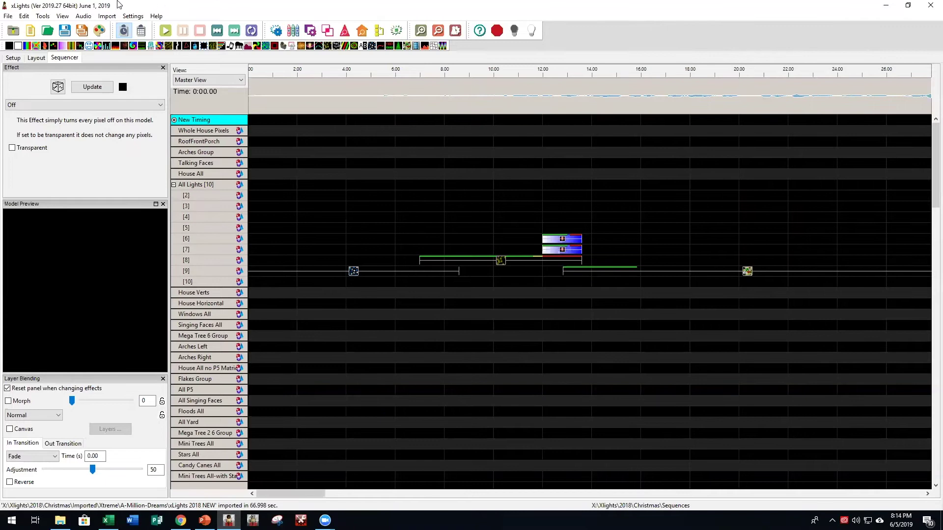
left_click(100, 31)
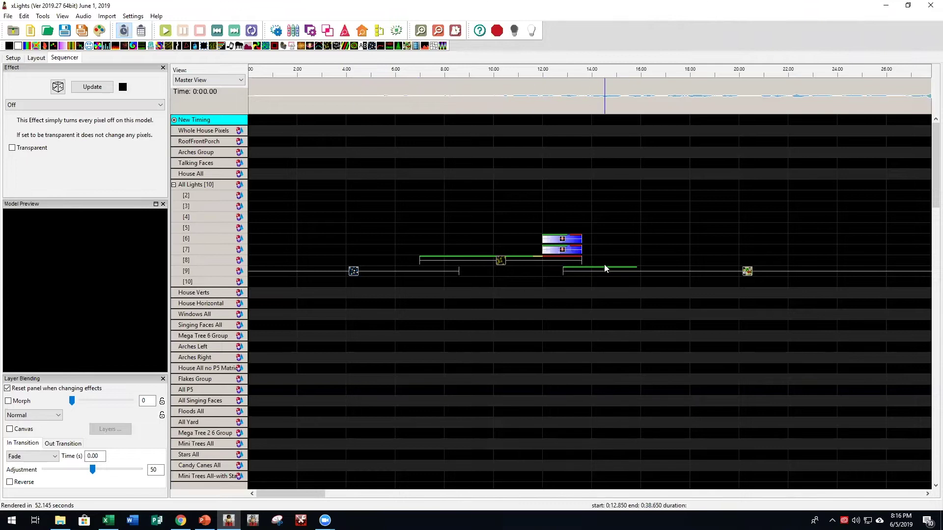
Set Center X to 50 for both Shockwave effects starting near 12 seconds on All Lights layers 6 and 7
left_click(562, 242)
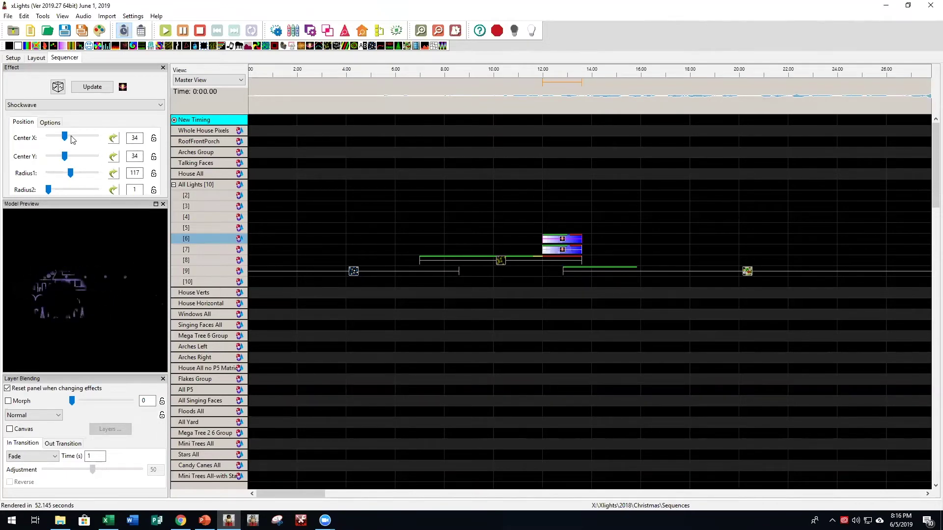
double_click(138, 138)
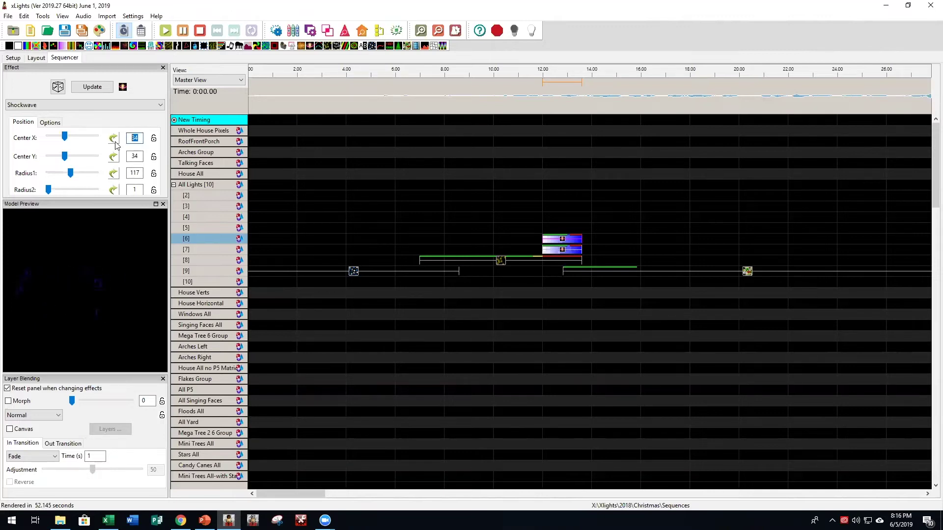
type("50")
left_click(562, 252)
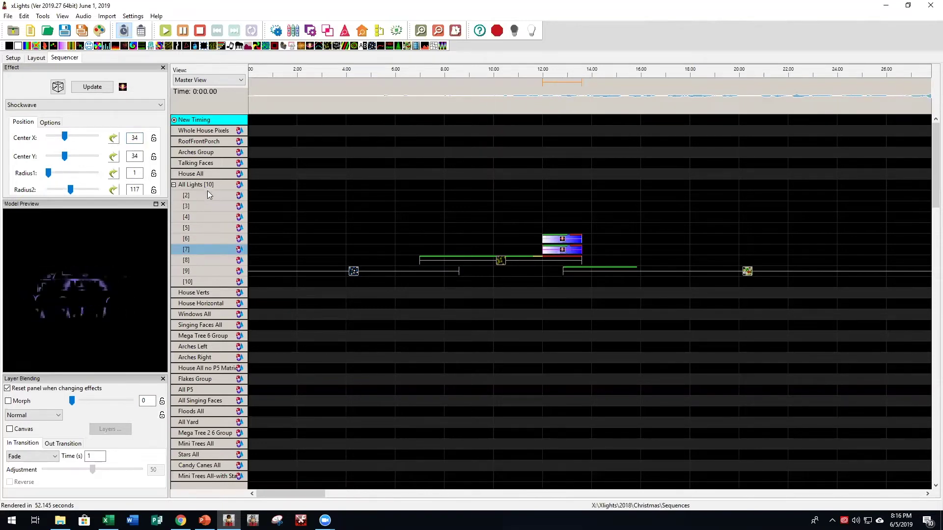
double_click(140, 137)
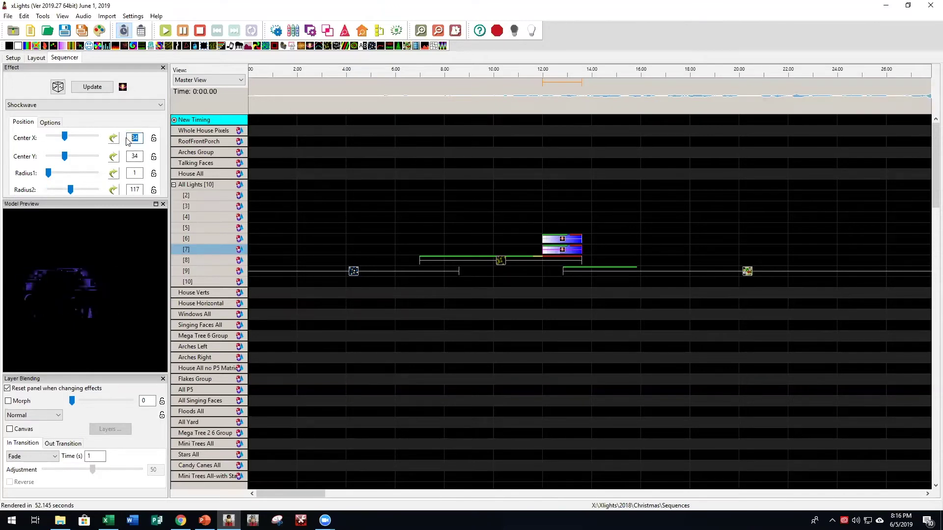
type("50")
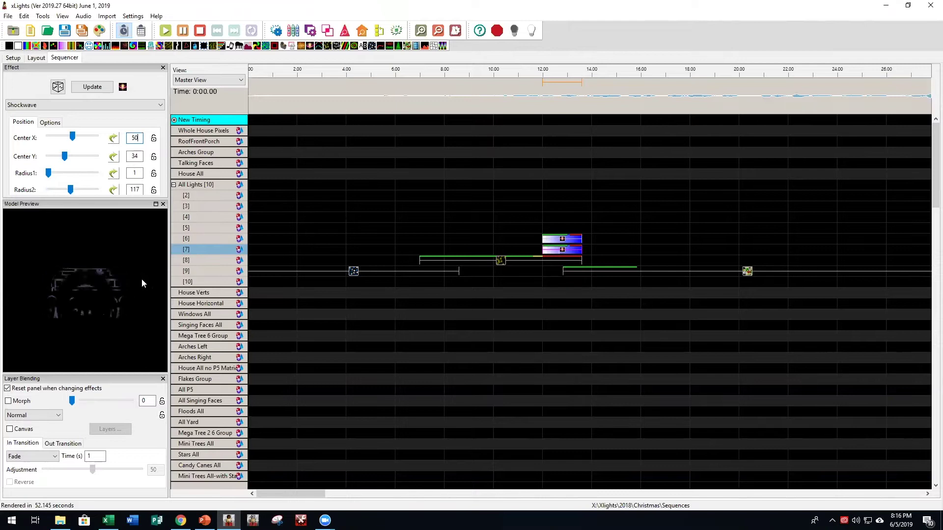
Check the center position settings of the Shockwave effect near 38 seconds on All Lights layer 7
left_click_drag(312, 494, 397, 494)
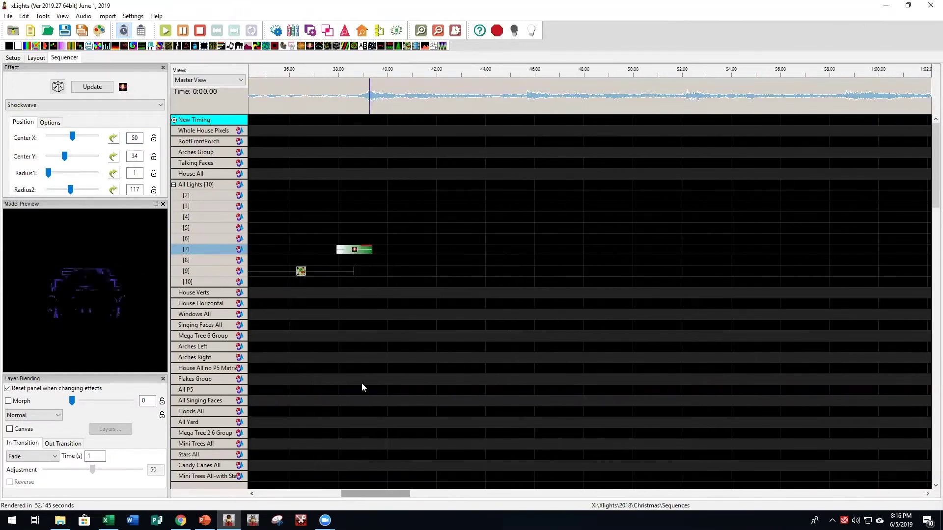
left_click(356, 250)
left_click(311, 448)
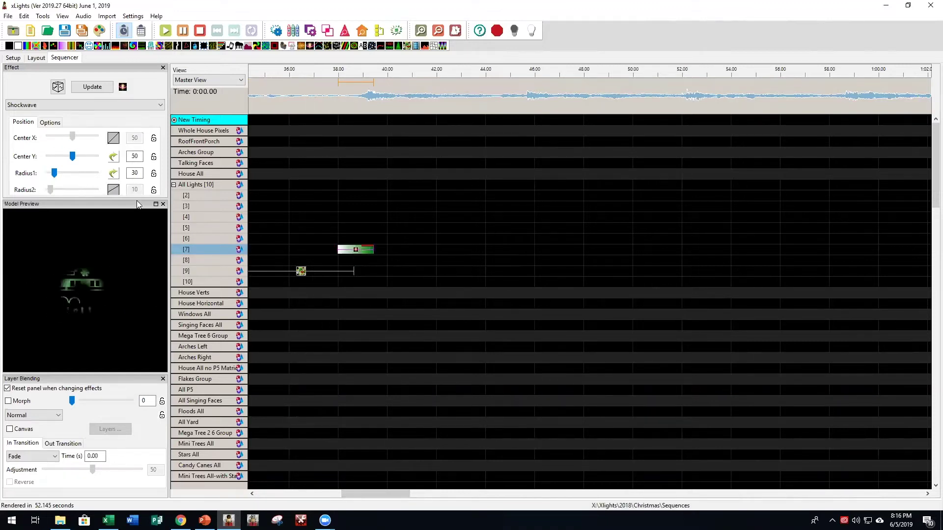
Set Center X to 50 for the Shockwave effect near 2:04 on All Lights layer 8
left_click_drag(379, 495, 581, 493)
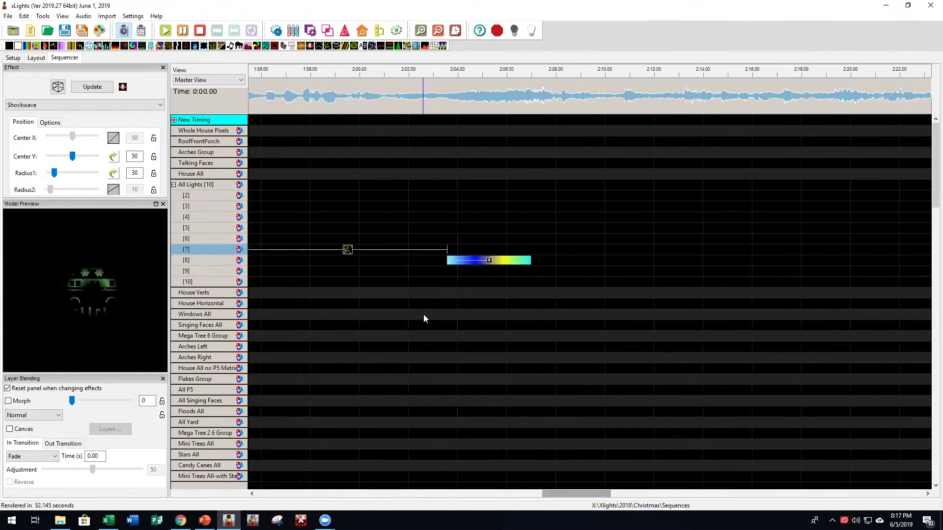
left_click(488, 264)
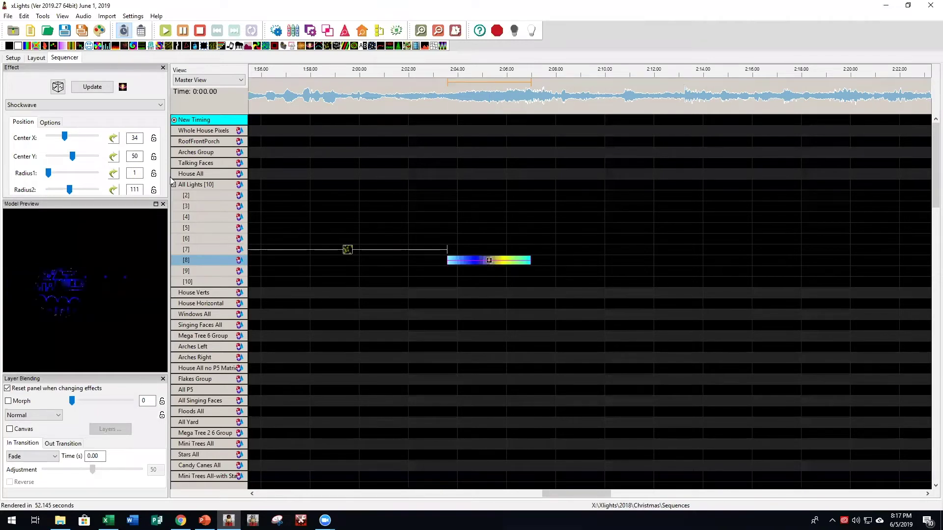
left_click(139, 138)
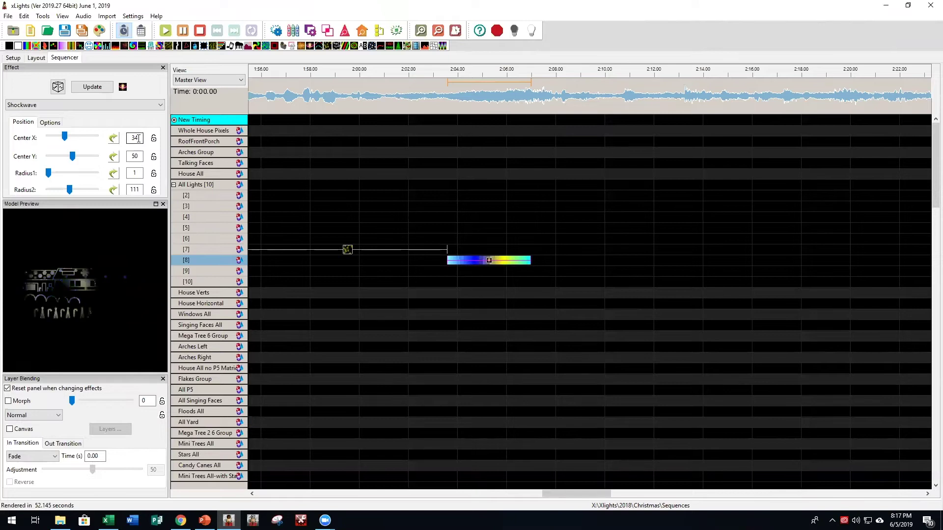
left_click_drag(138, 138, 124, 143)
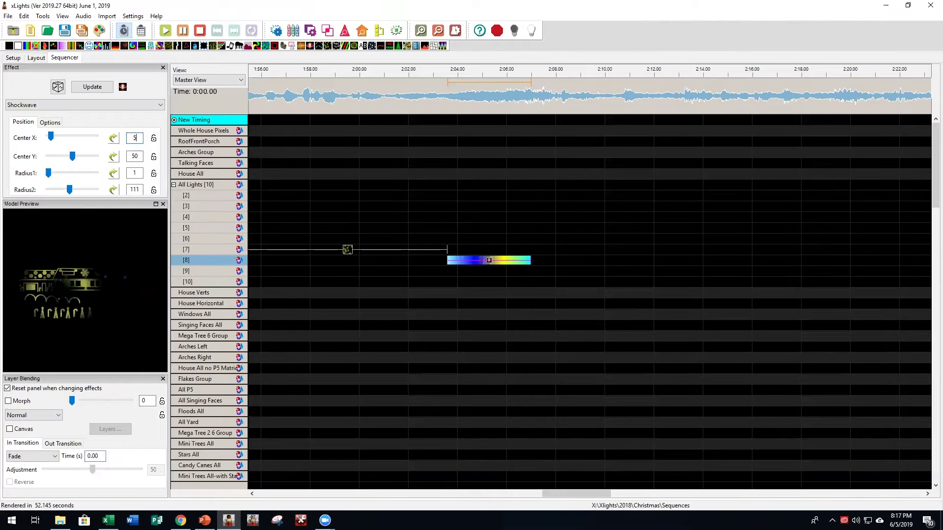
type("50")
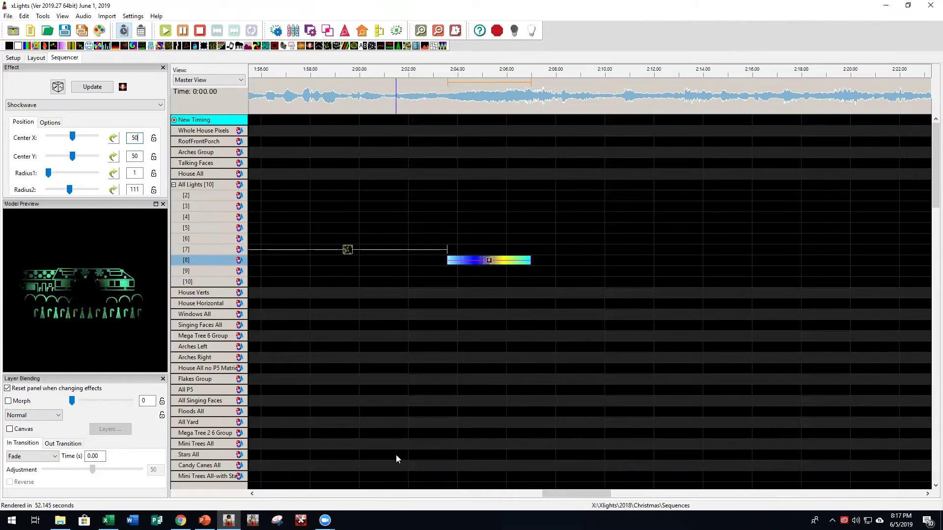
left_click_drag(556, 493, 479, 495)
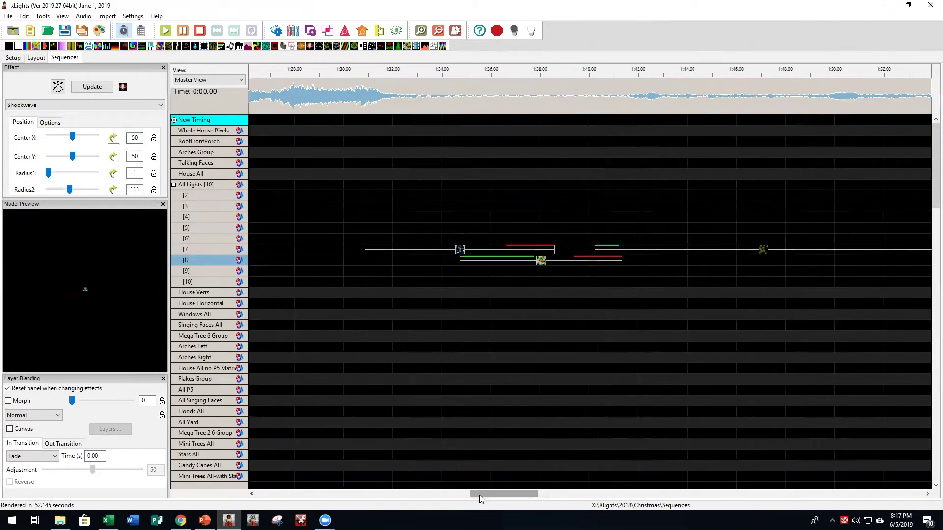
left_click(133, 16)
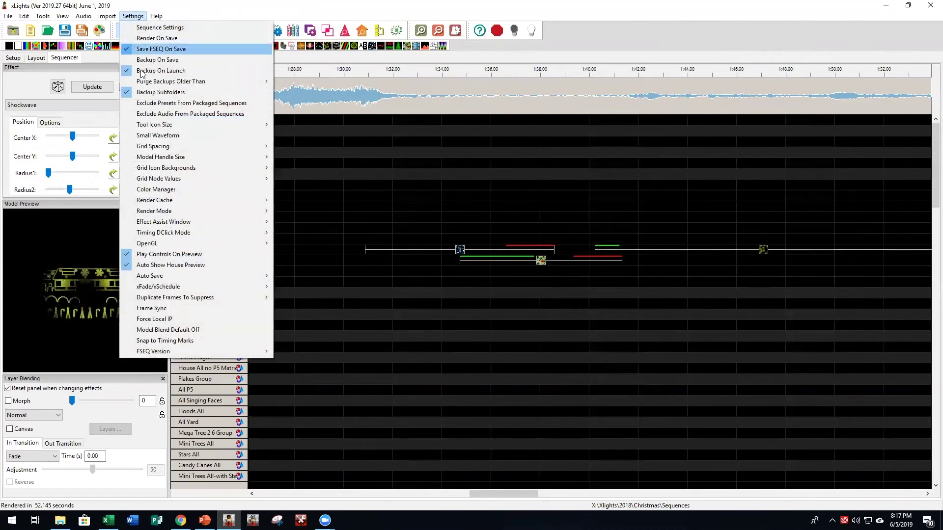
left_click(112, 34)
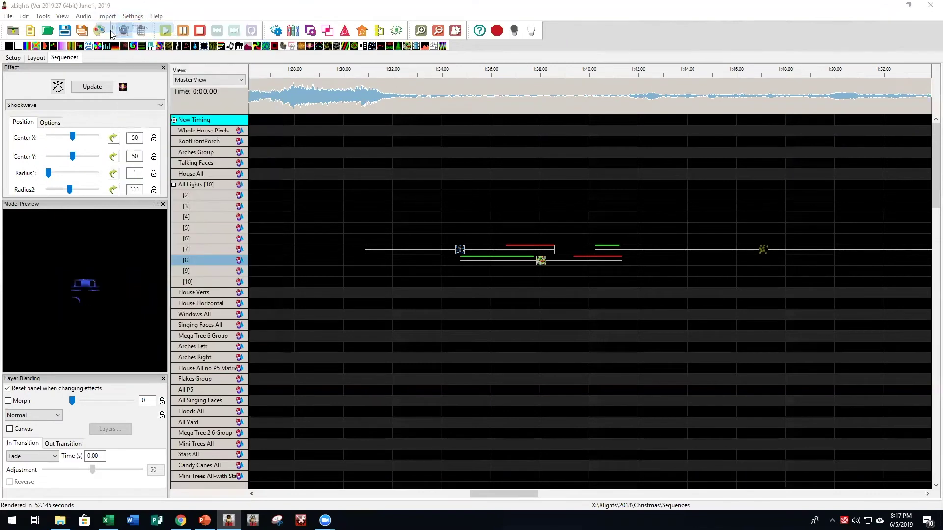
left_click(112, 34)
double_click(110, 118)
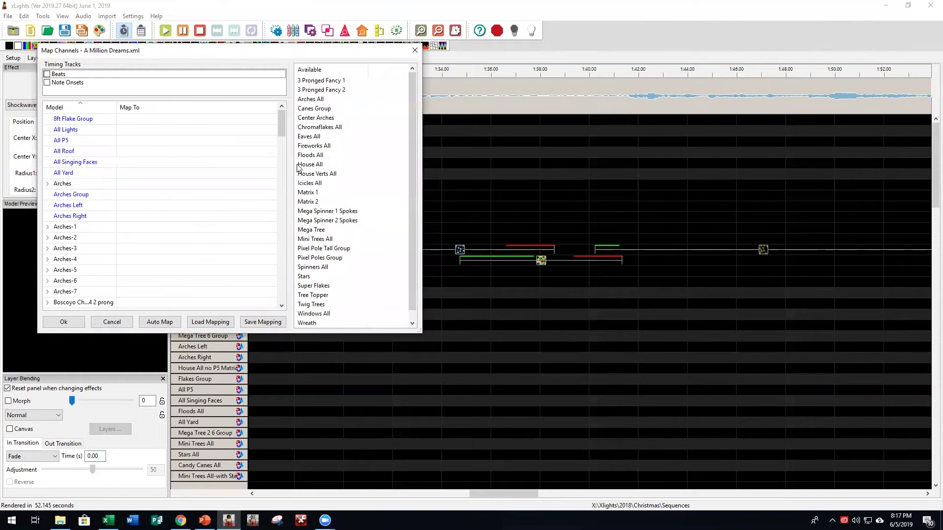
left_click(323, 179)
scroll(179, 205, "down", 8)
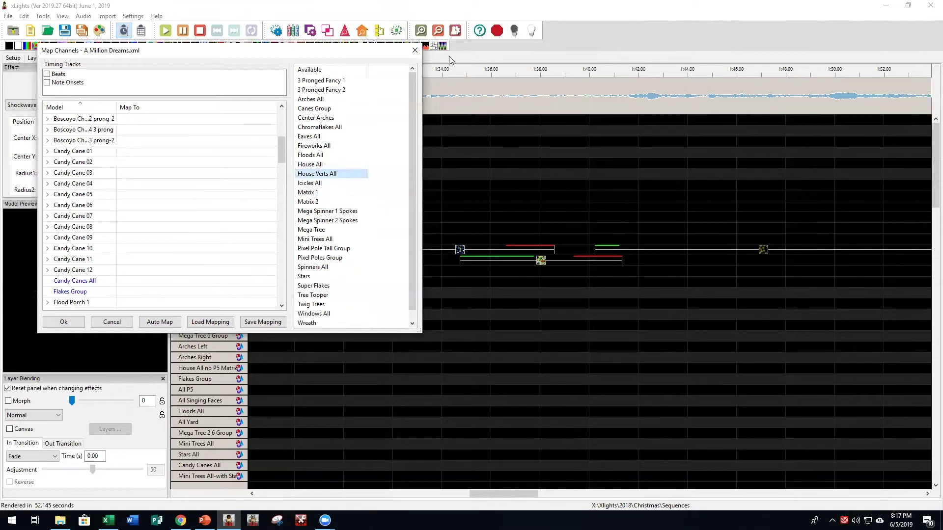
left_click(413, 55)
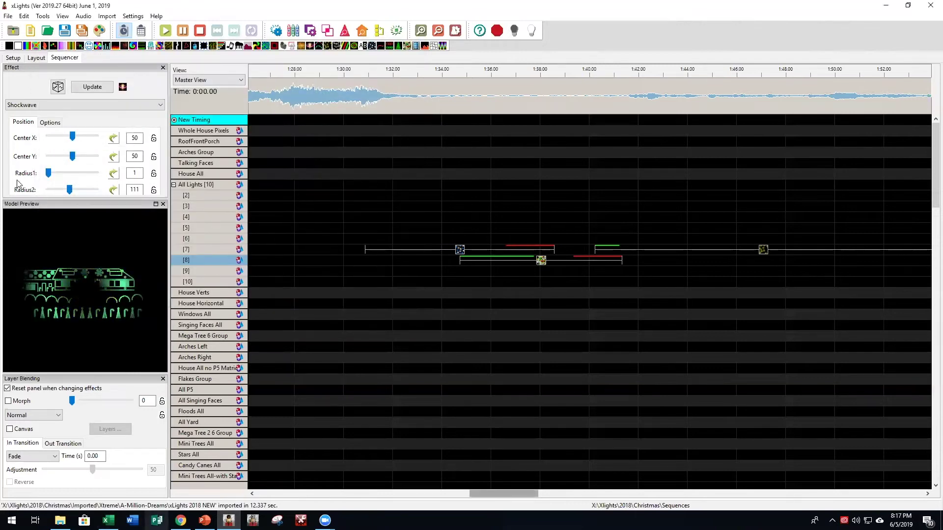
Open the A Million Dreams sequence from the Sequences folder, discarding the unsaved changes of the current sequence
left_click(8, 16)
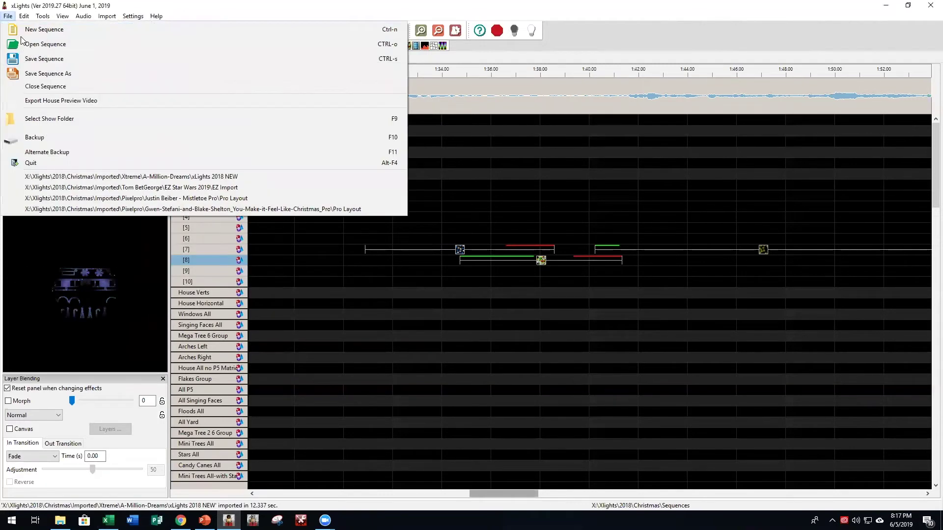
left_click(30, 40)
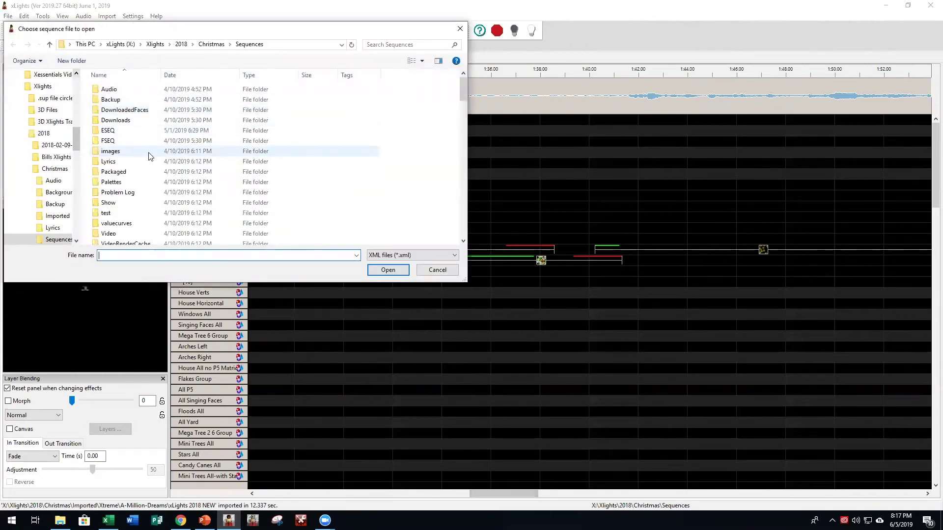
scroll(132, 172, "down", 4)
left_click(123, 147)
left_click(388, 269)
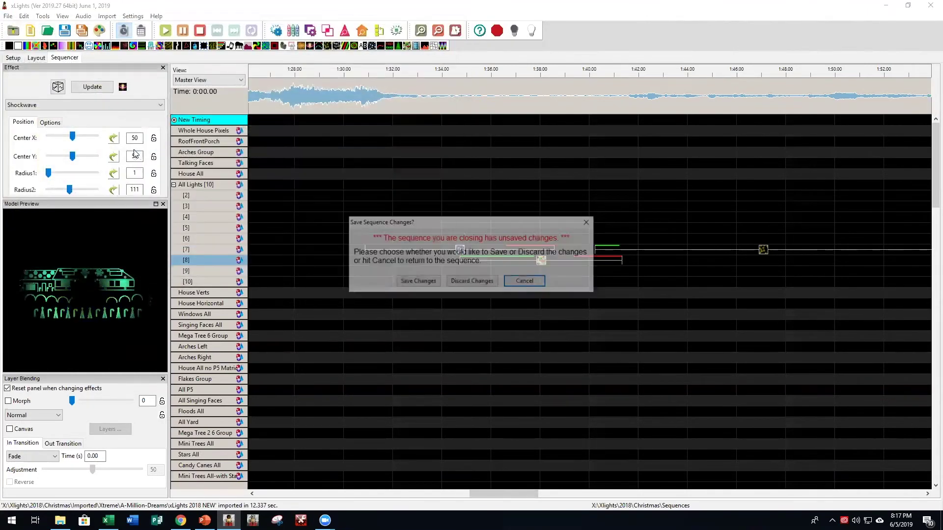
left_click(468, 288)
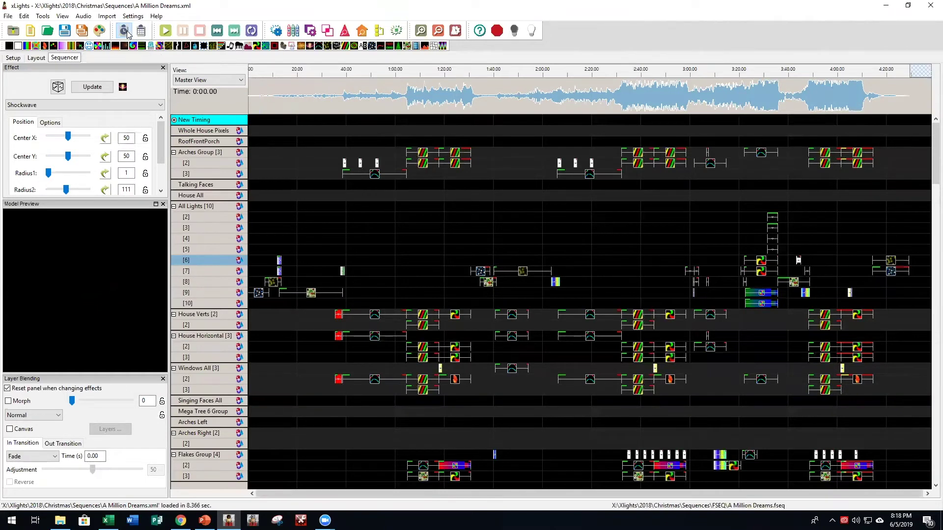
Play A Million Dreams in the House Preview, skip ahead to about 18 seconds, and stop playback
left_click(362, 31)
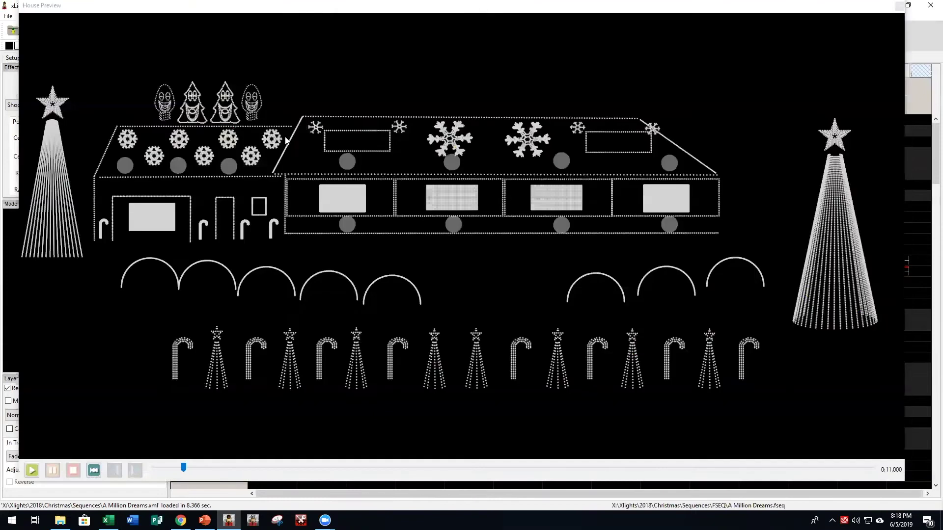
left_click(30, 470)
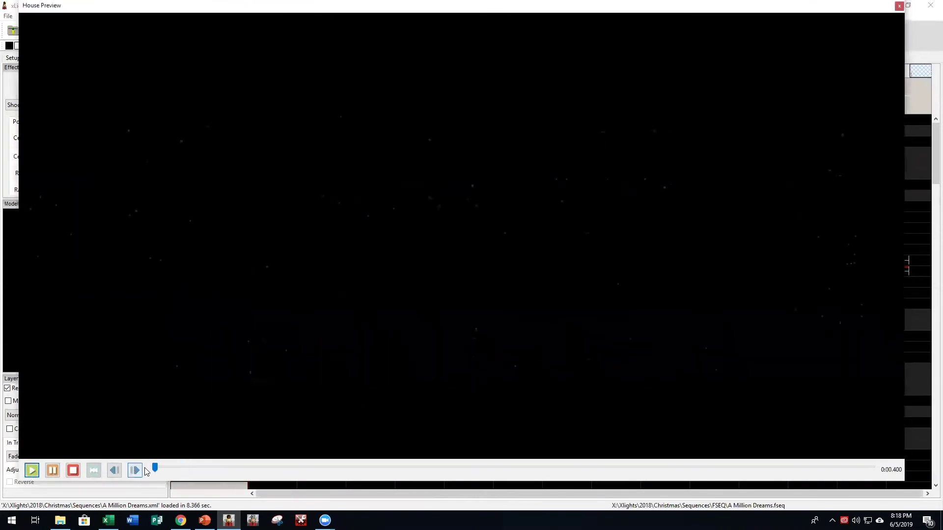
left_click_drag(162, 470, 202, 466)
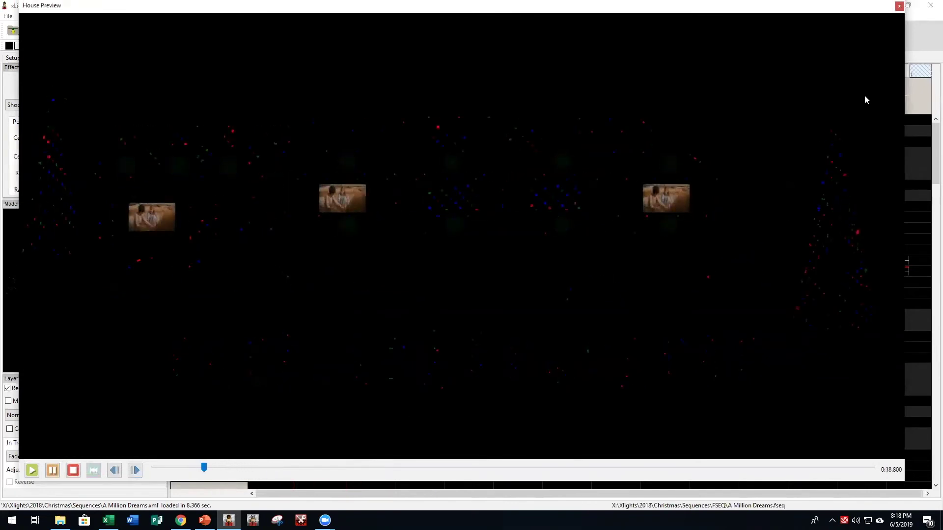
left_click(900, 7)
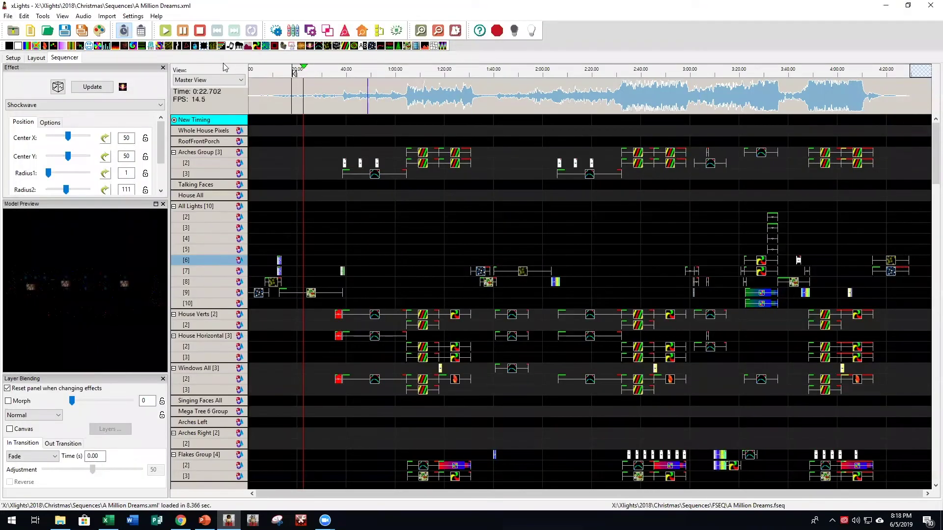
left_click(199, 32)
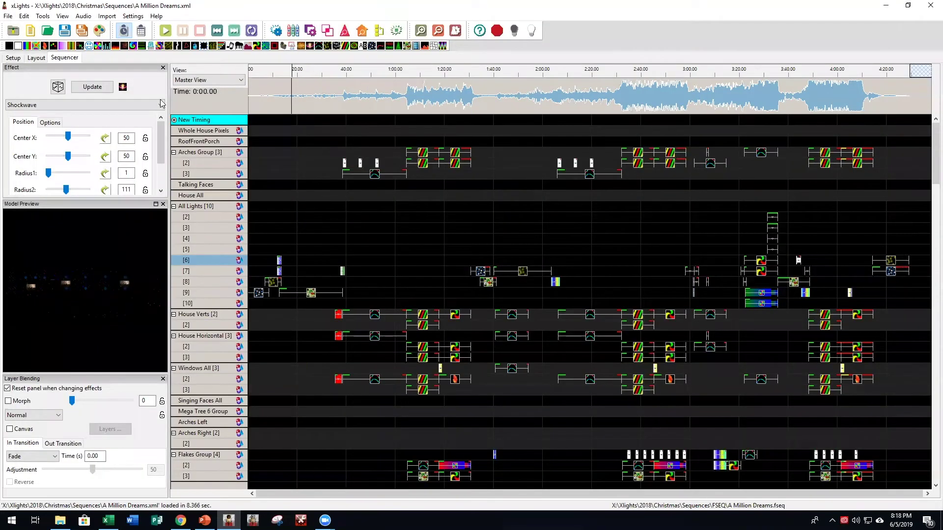
Change the show directory to the Pro Layout folder of Justin Beiber - Mistletoe Pro inside Christmas\Imported\Pixelpro
left_click(11, 58)
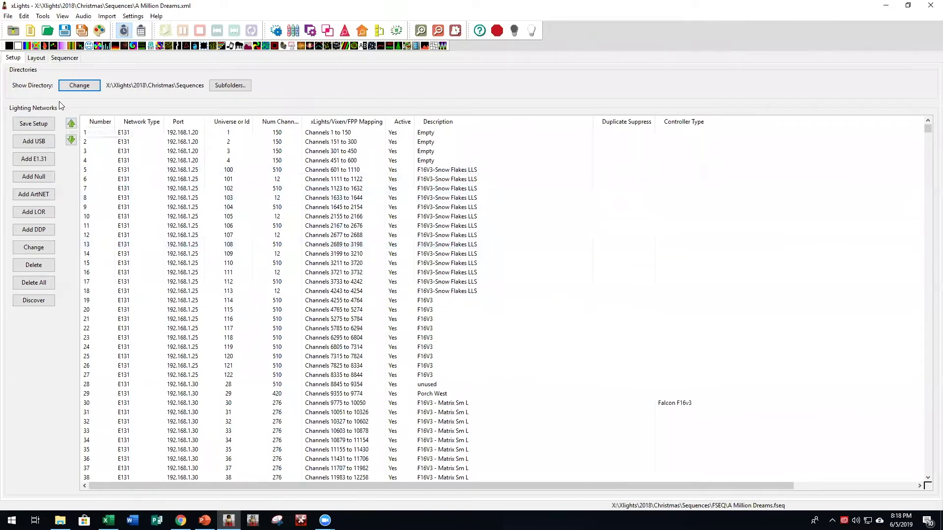
left_click(80, 86)
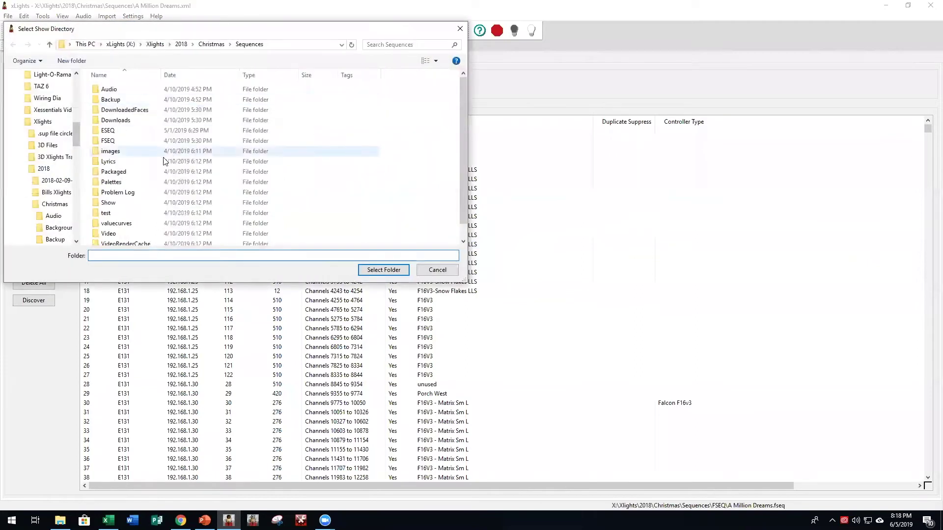
scroll(161, 162, "up", 1)
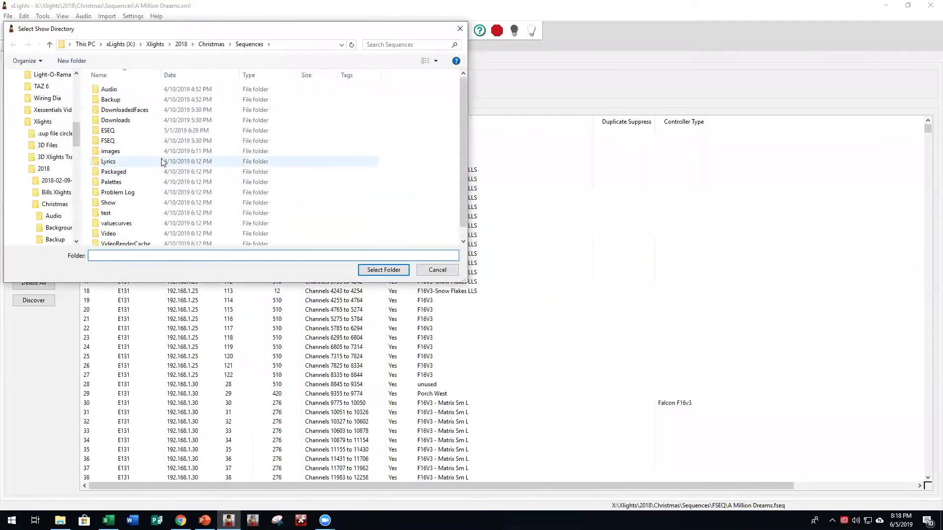
left_click(210, 45)
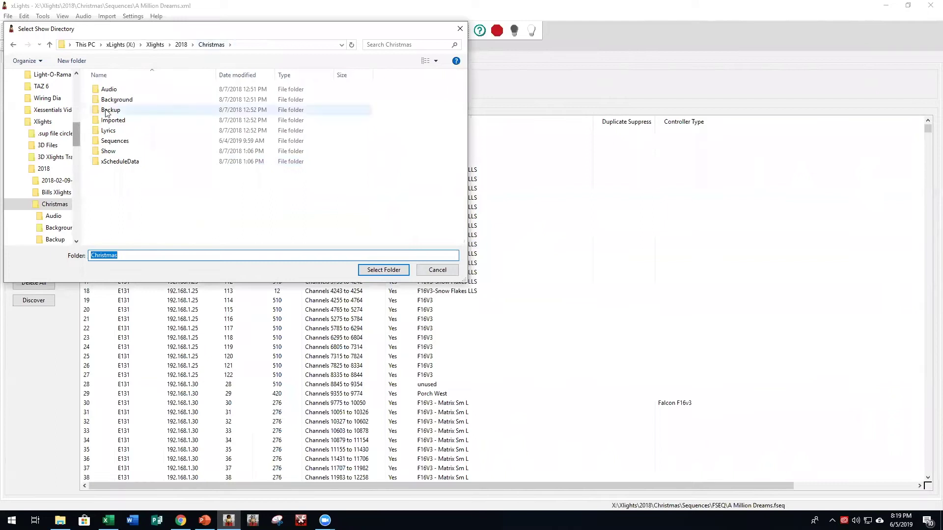
double_click(115, 123)
scroll(164, 156, "down", 3)
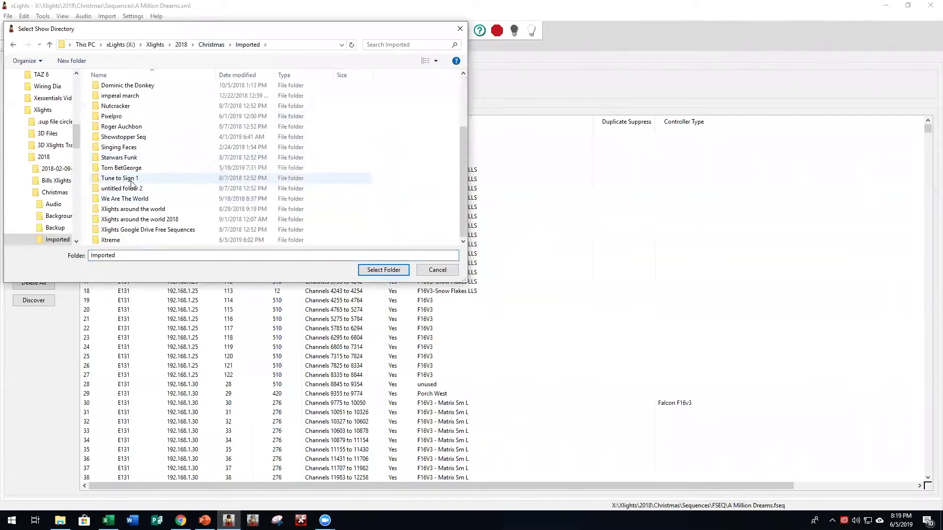
scroll(132, 181, "up", 2)
scroll(128, 172, "down", 2)
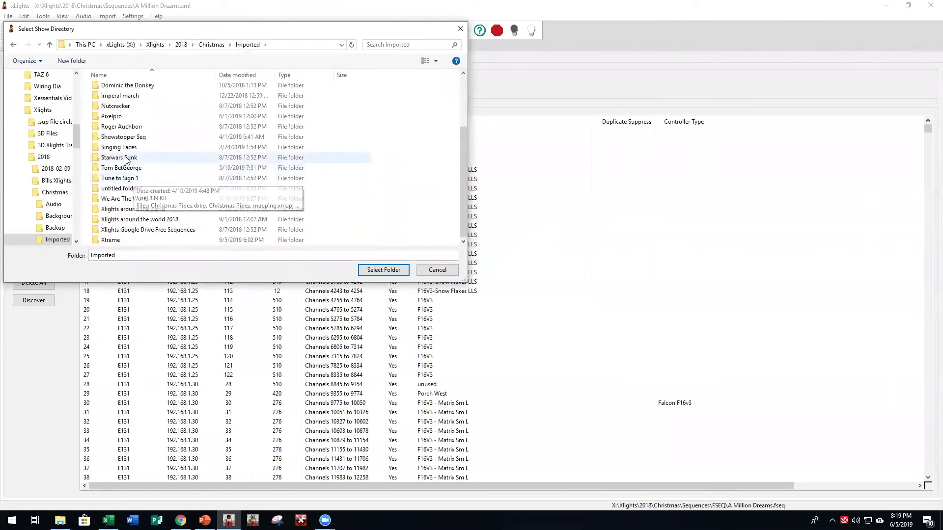
double_click(132, 115)
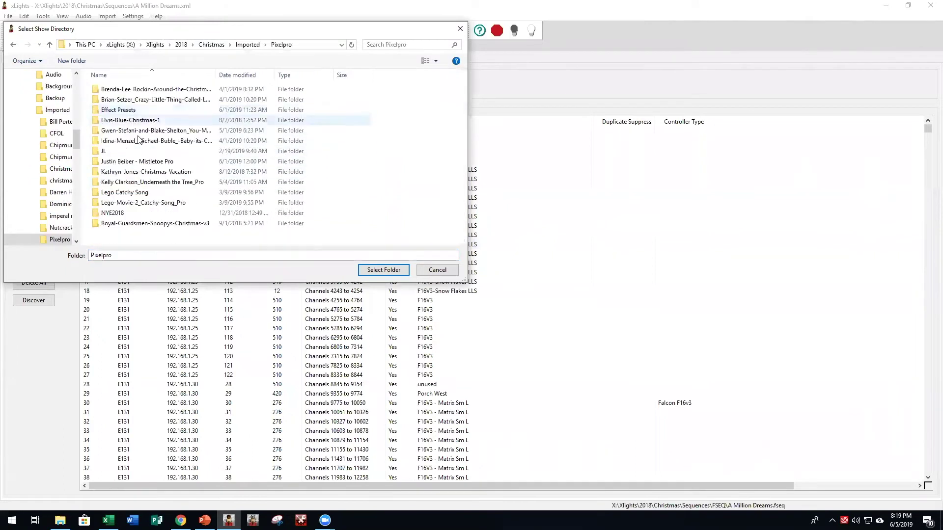
double_click(136, 161)
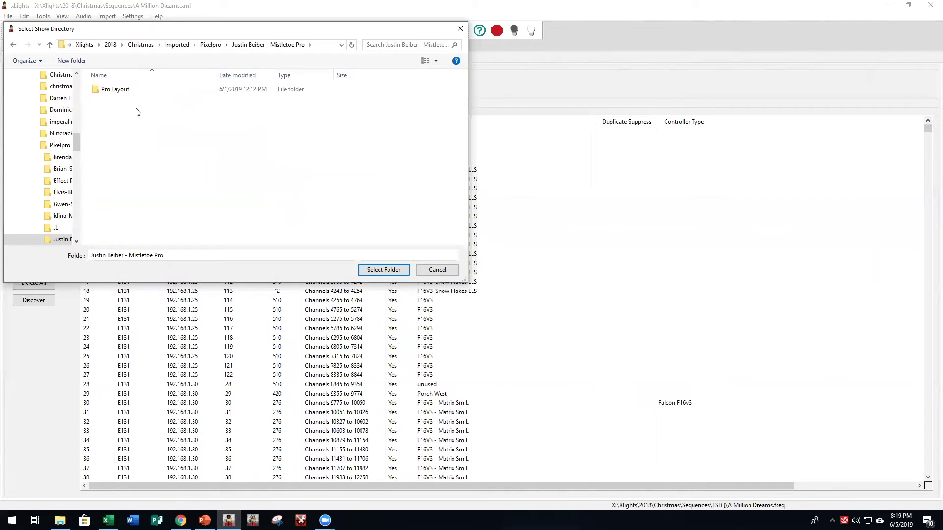
left_click(116, 92)
left_click(382, 269)
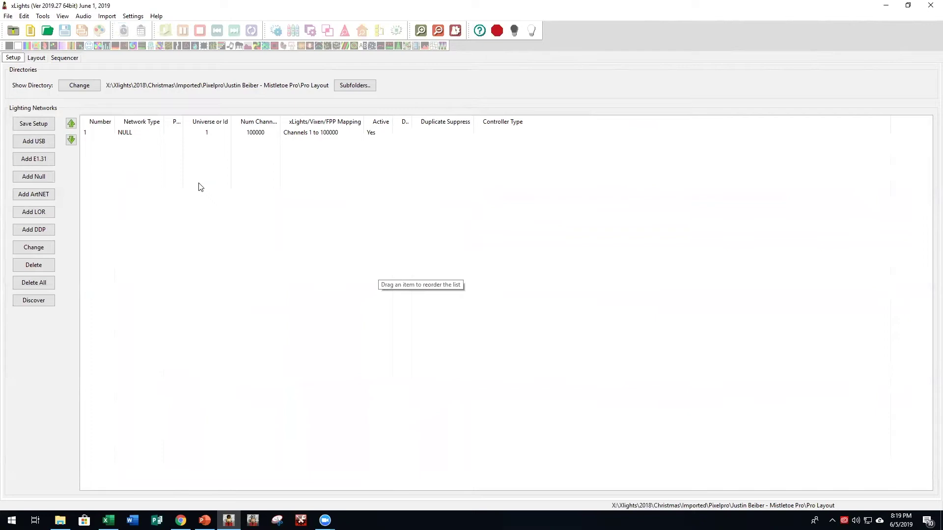
Look over the purchased show's house layout and open its Justin Beiber - Mistletoe Pro sequence
left_click(62, 57)
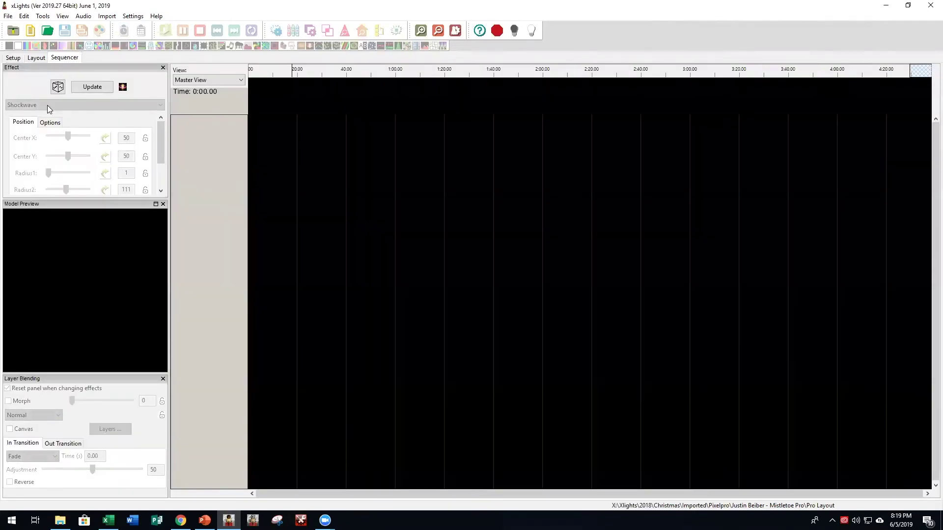
left_click(42, 60)
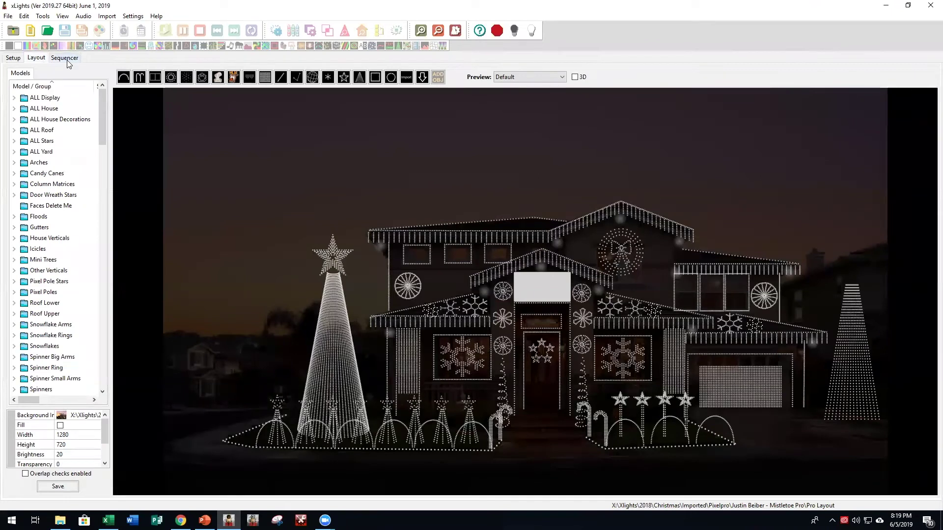
left_click(66, 58)
left_click(8, 15)
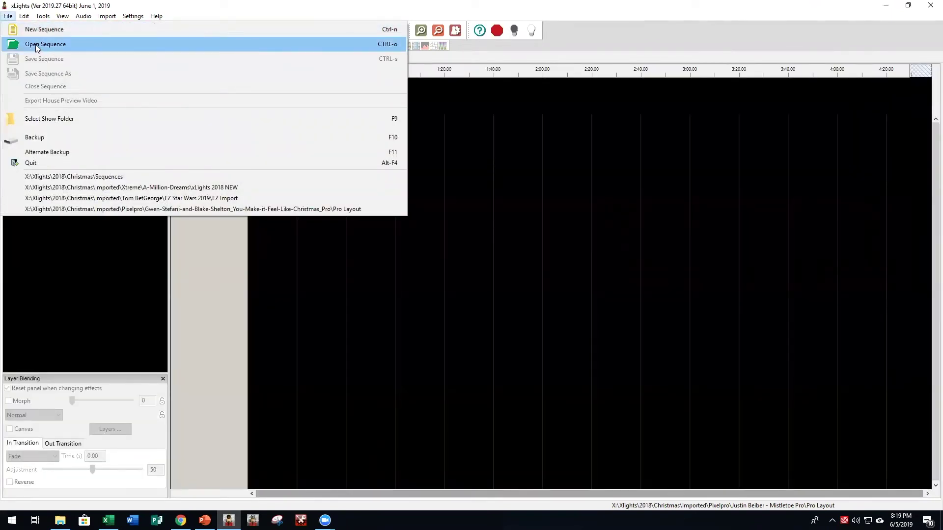
left_click(37, 45)
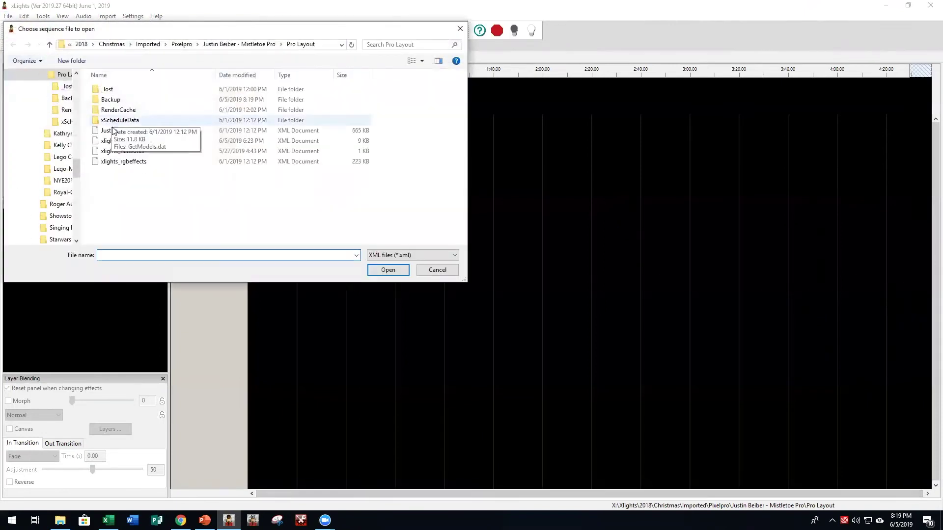
double_click(131, 131)
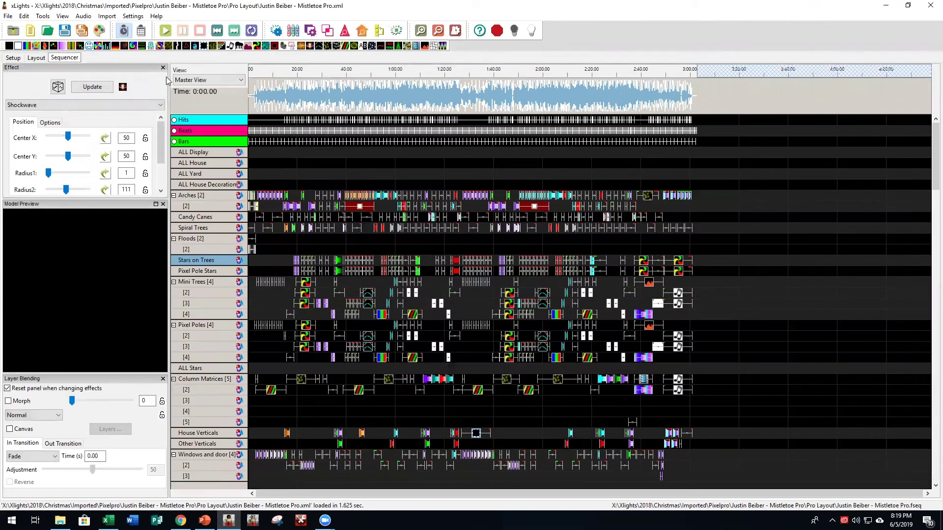
Render all effects of the Mistletoe sequence, play its beginning in the House Preview, and stop playback
left_click(98, 31)
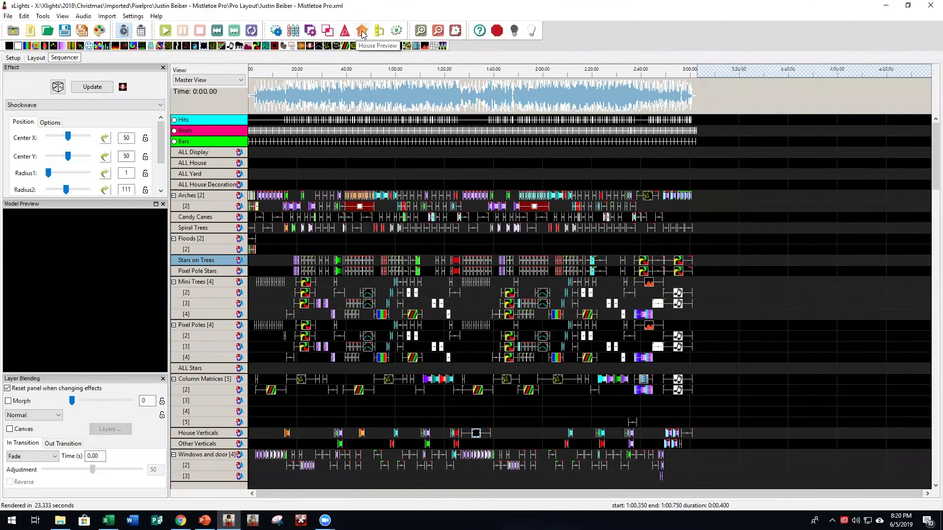
left_click(362, 31)
mouse_move(155, 468)
left_mouse_down()
mouse_move(222, 468)
mouse_move(156, 468)
left_mouse_up()
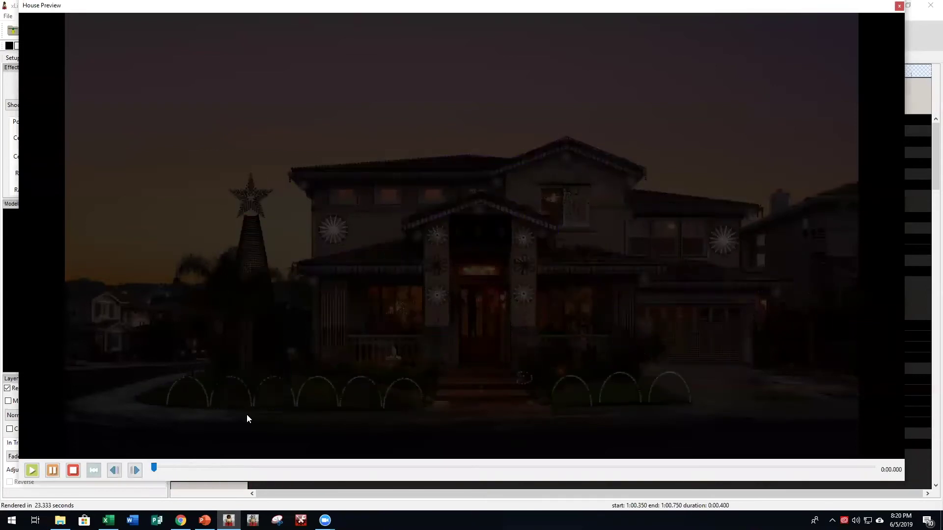
left_click(899, 5)
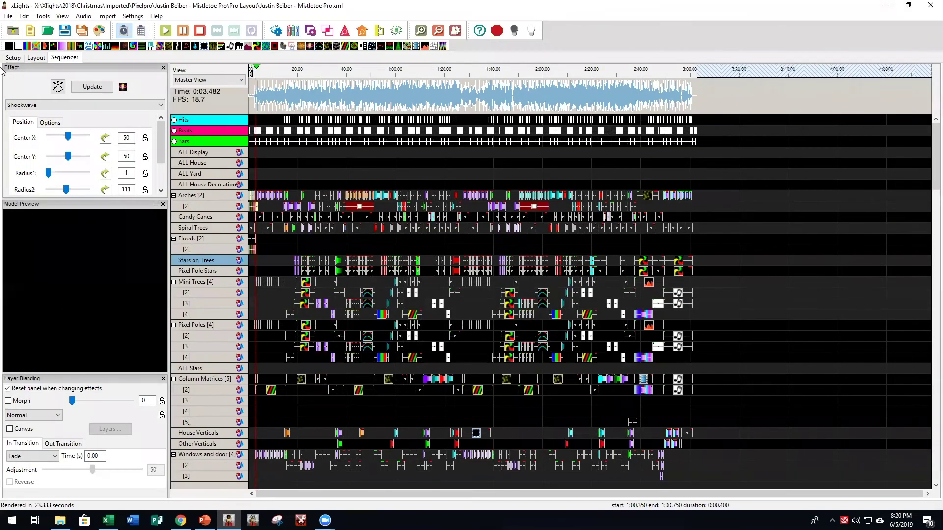
left_click(199, 31)
Set the show directory back to X:\Xlights\2018\Christmas\Sequences
left_click(13, 58)
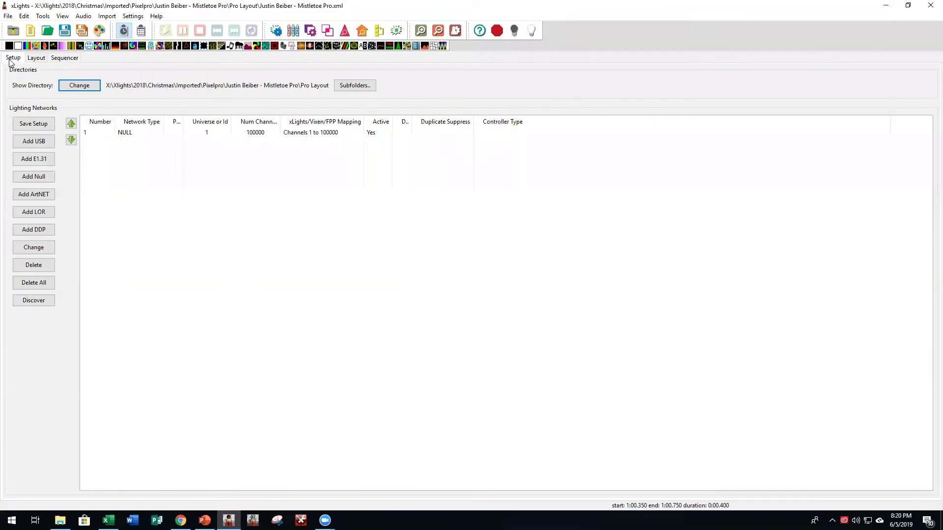
left_click(96, 91)
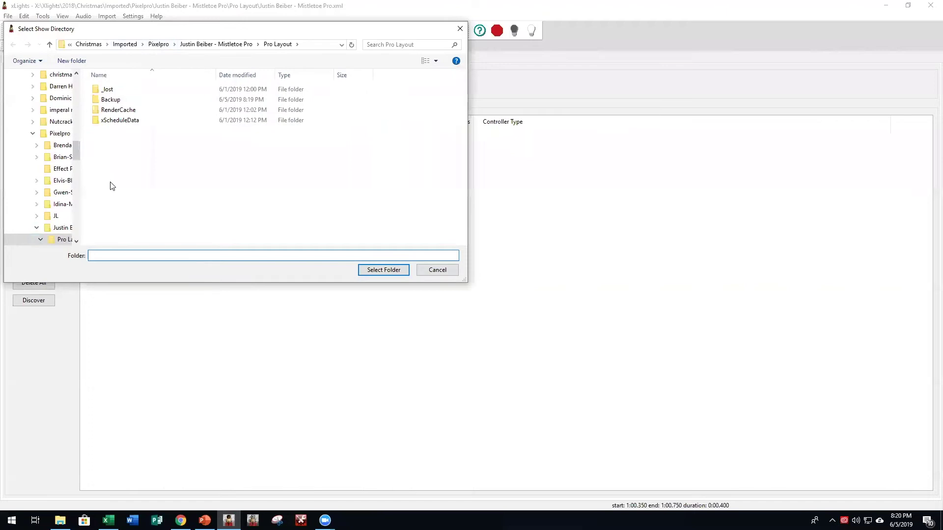
left_click(93, 45)
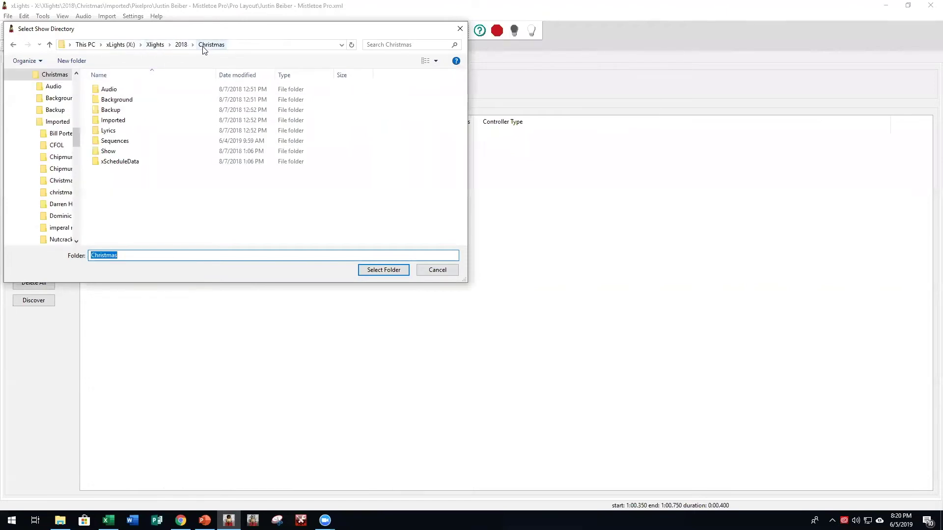
left_click(120, 142)
left_click(380, 274)
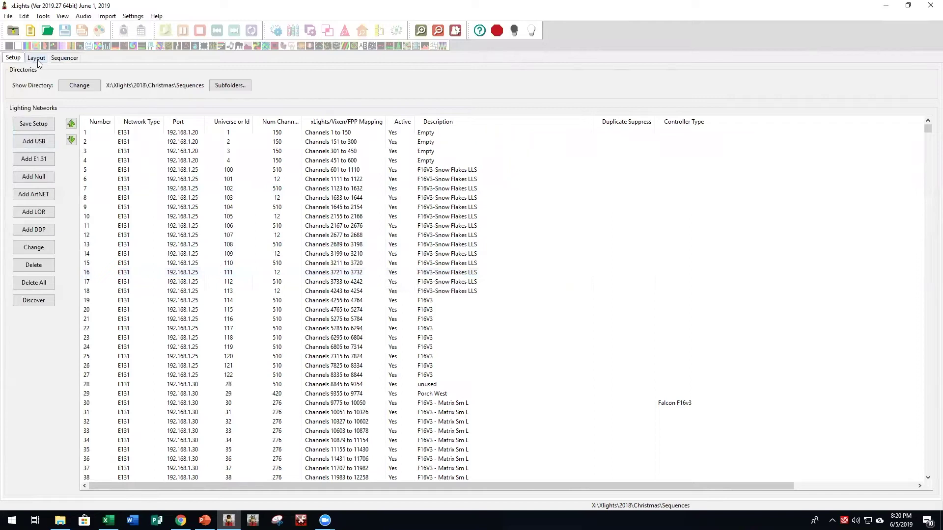
Start a new musical sequence using the Mistletoe audio file from the show directory's Audio folder
left_click(64, 58)
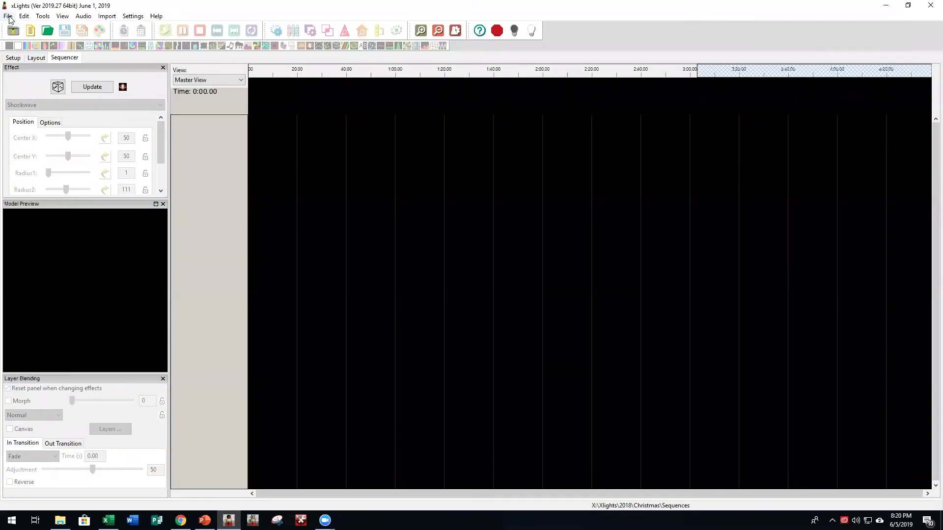
left_click(8, 16)
left_click(27, 29)
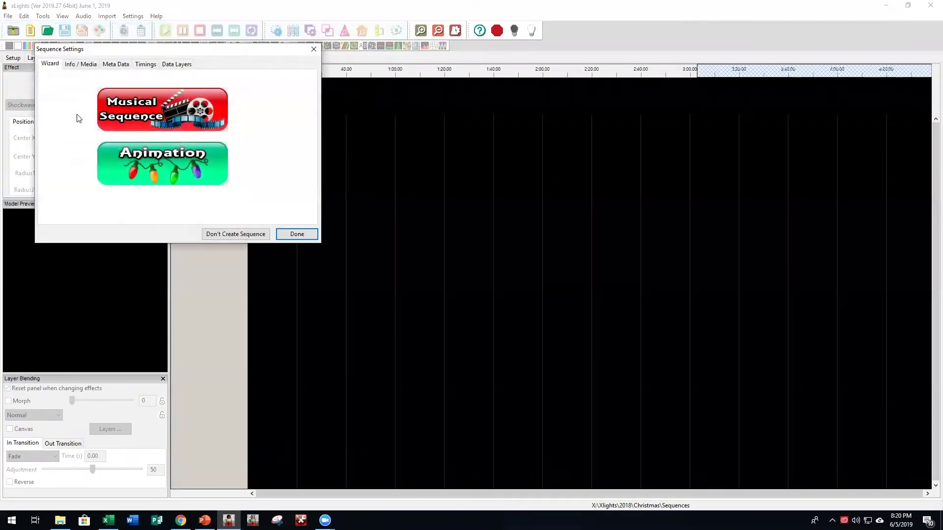
left_click(146, 117)
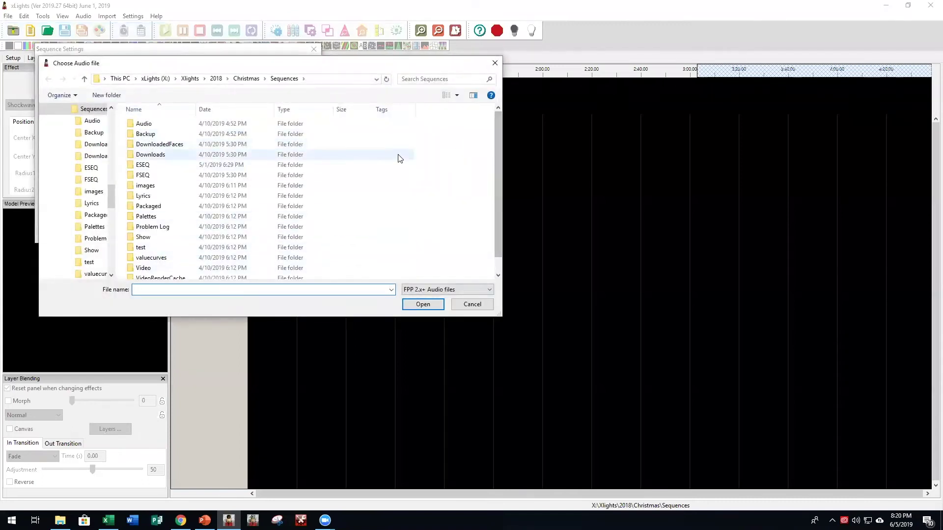
double_click(156, 123)
scroll(157, 190, "down", 7)
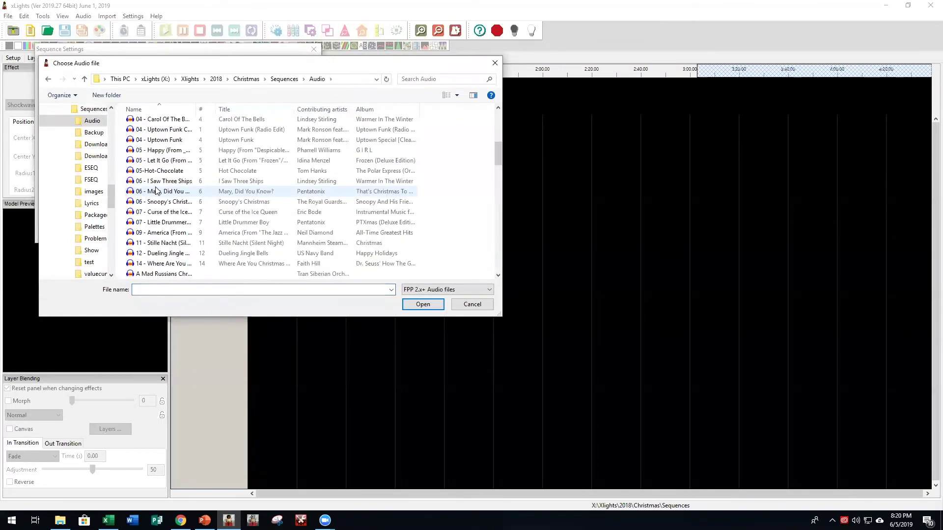
scroll(163, 193, "down", 4)
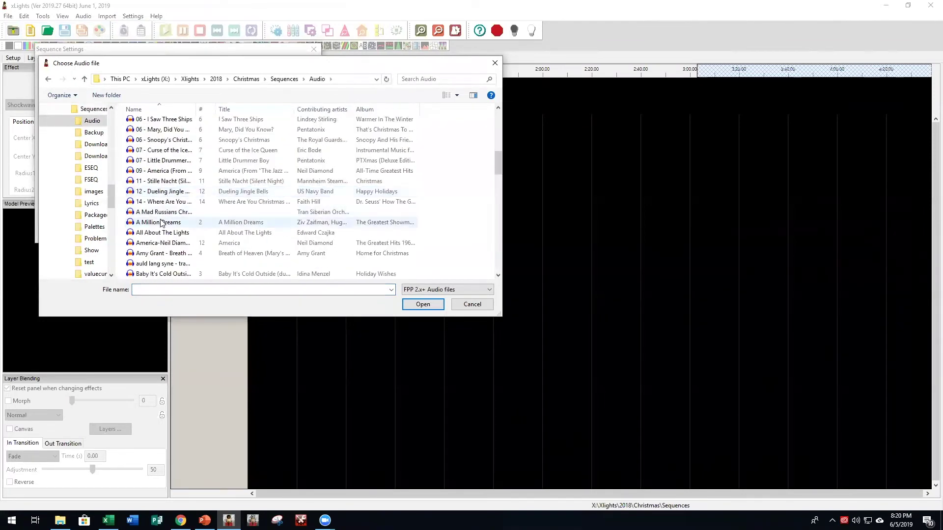
scroll(158, 246, "down", 13)
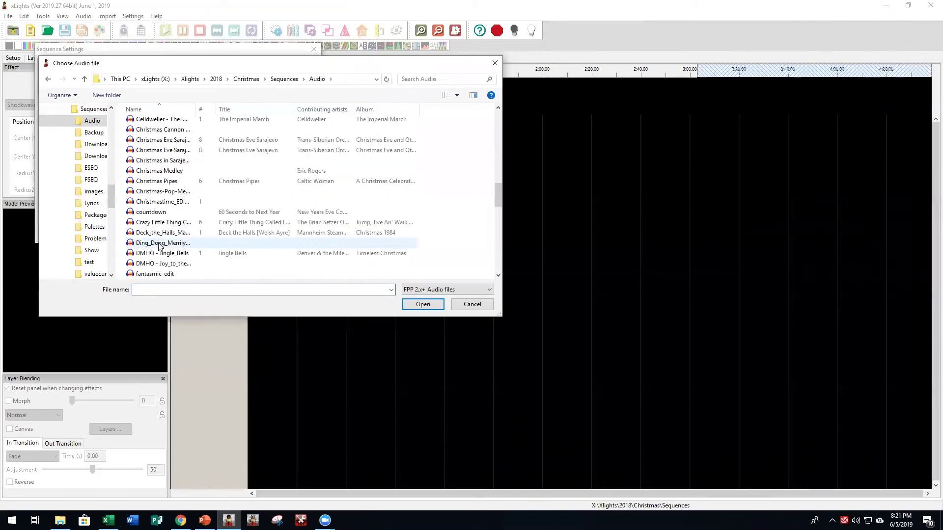
scroll(159, 247, "down", 2)
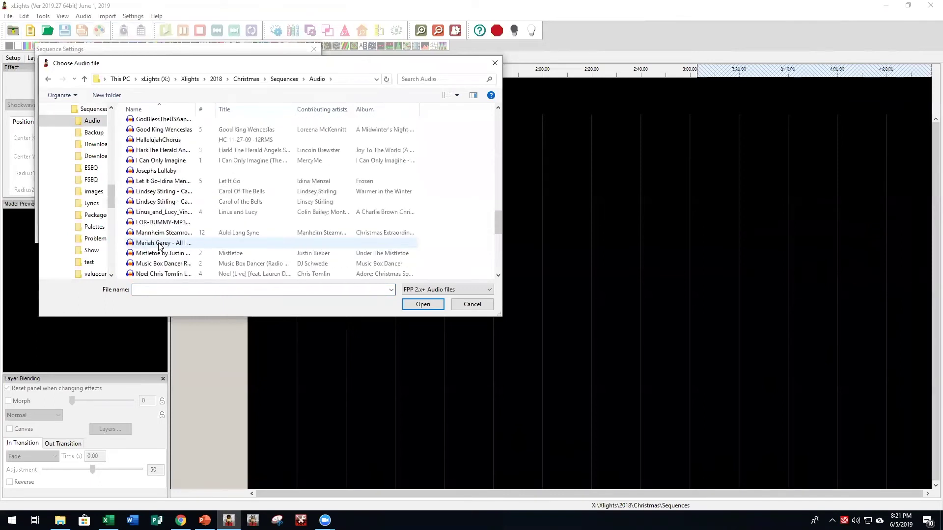
double_click(159, 254)
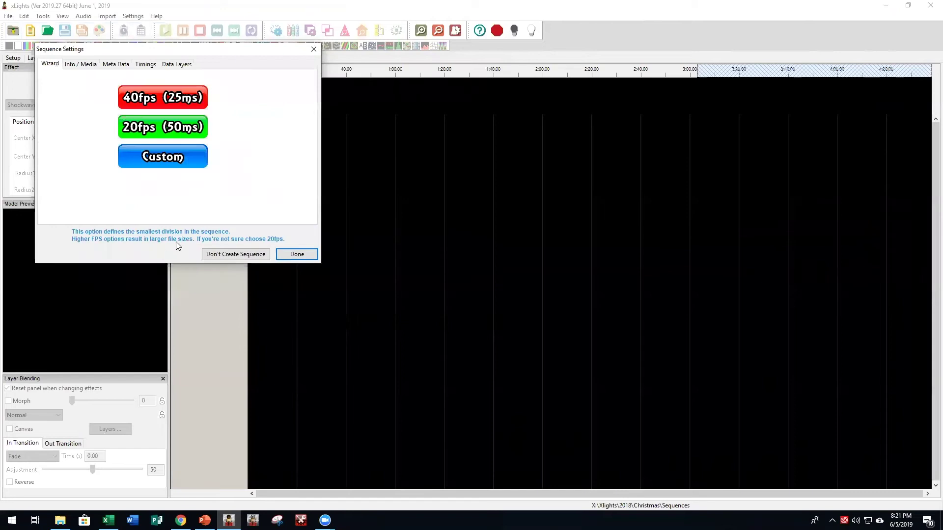
Check the new sequence's media details, set its timing to 20fps (50ms), and finish the sequence setup
left_click(77, 64)
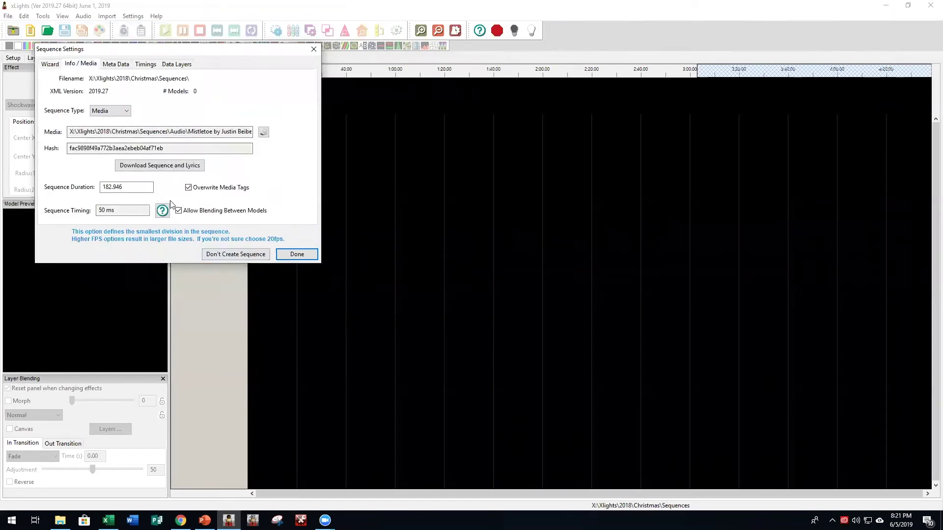
left_click(50, 64)
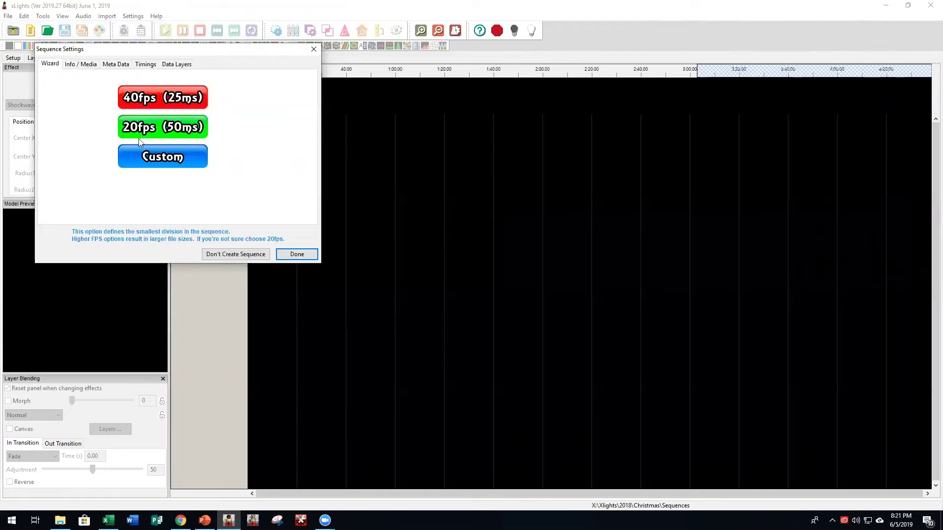
left_click(163, 128)
left_click(297, 254)
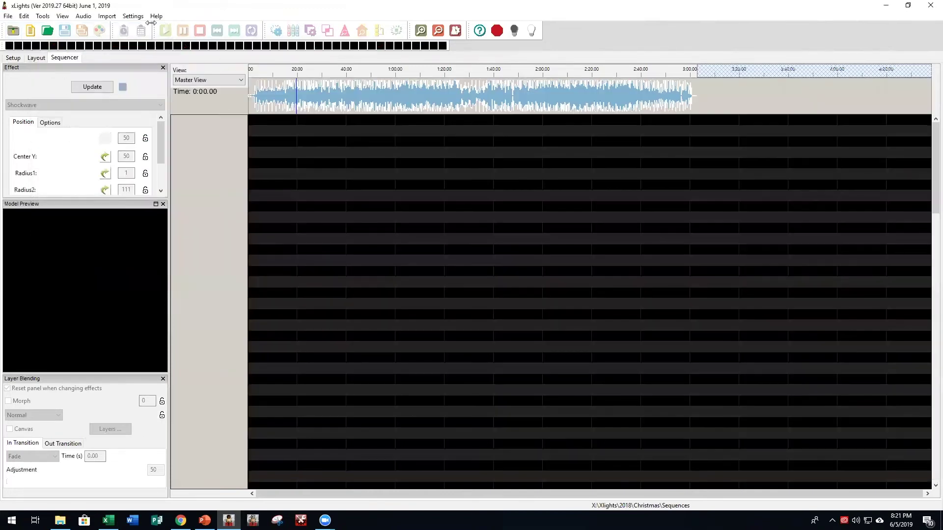
Import effects from the Justin Beiber - Mistletoe Pro sequence in the Pro Layout folder under Christmas\Imported\Pixelpro
left_click(106, 16)
left_click(123, 28)
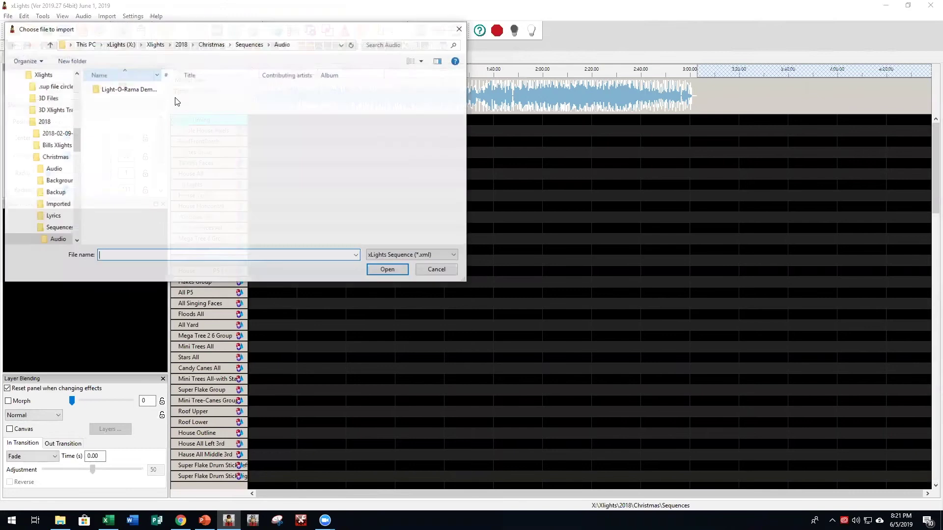
left_click(225, 44)
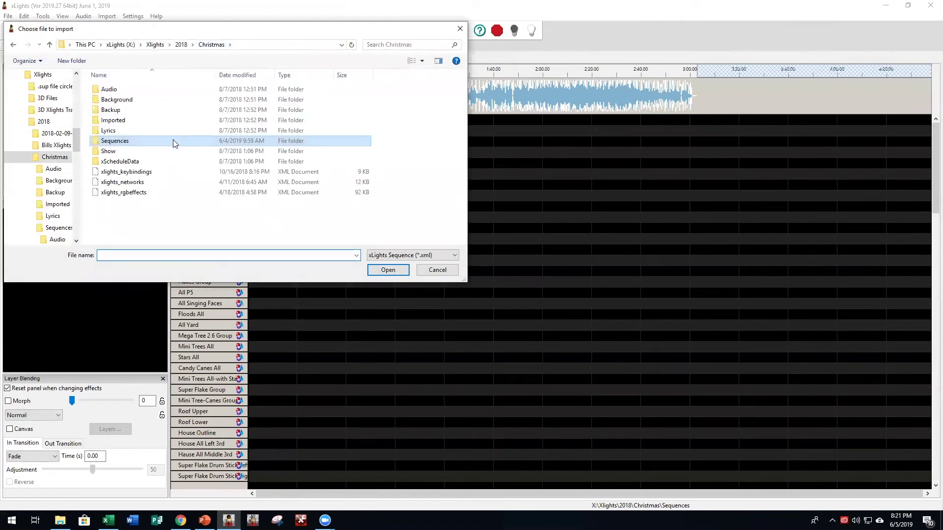
double_click(136, 121)
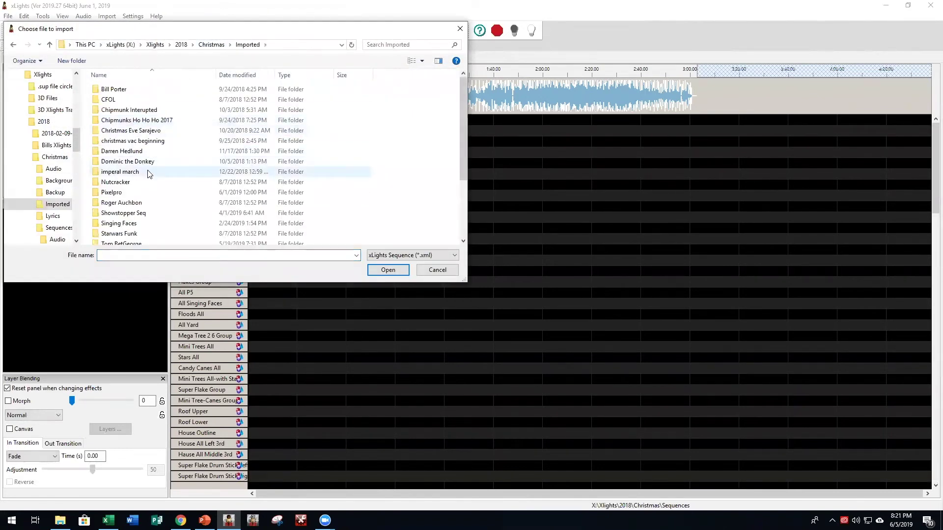
left_click(133, 193)
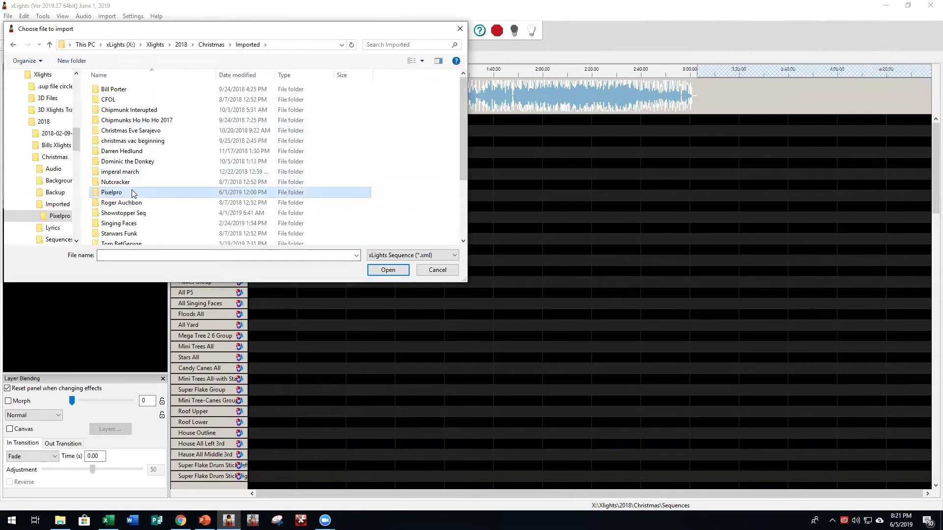
double_click(133, 193)
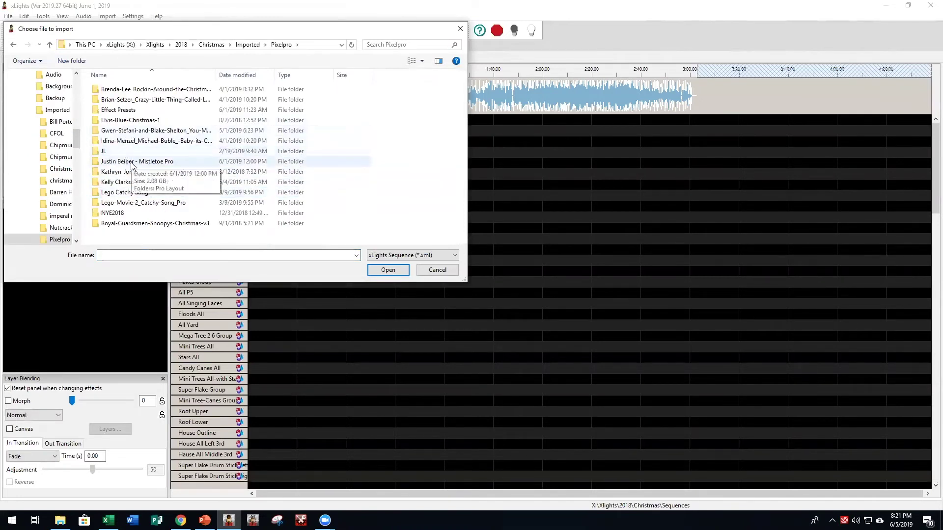
double_click(132, 162)
double_click(109, 89)
double_click(112, 131)
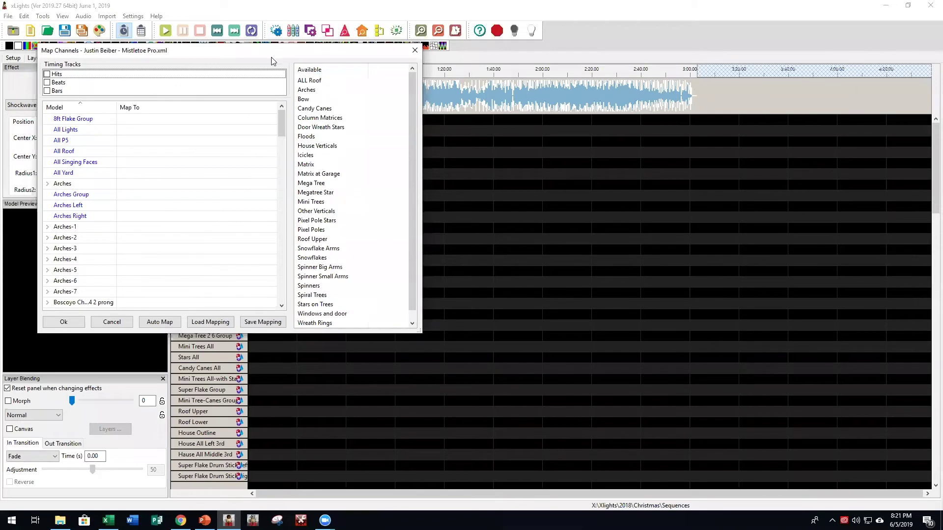
Map the available ALL Roof effects to the All Roof group and import them without saving the mapping
scroll(332, 167, "down", 1)
scroll(331, 171, "up", 1)
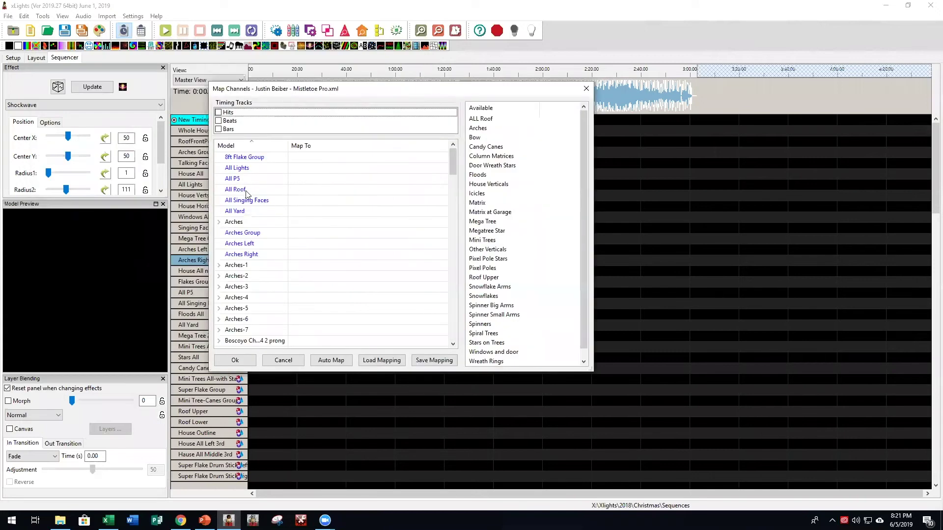
left_click(483, 119)
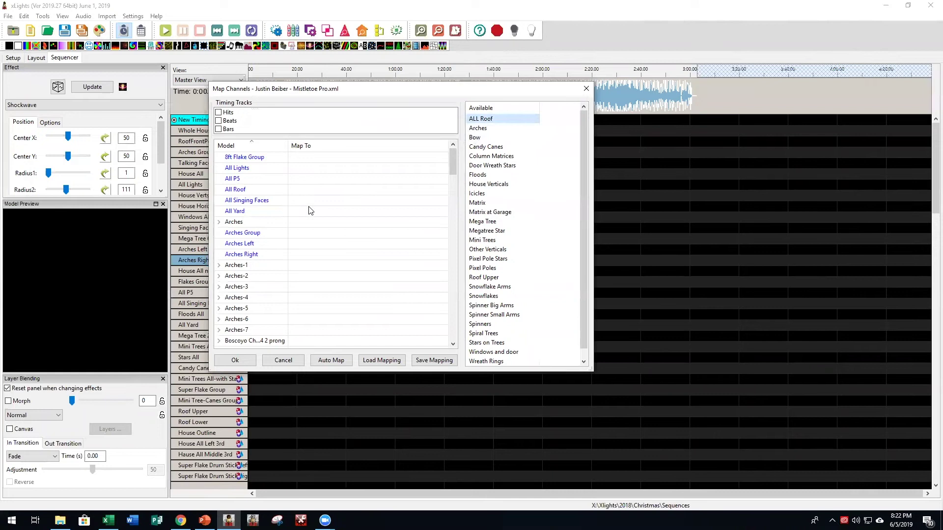
left_click(301, 193)
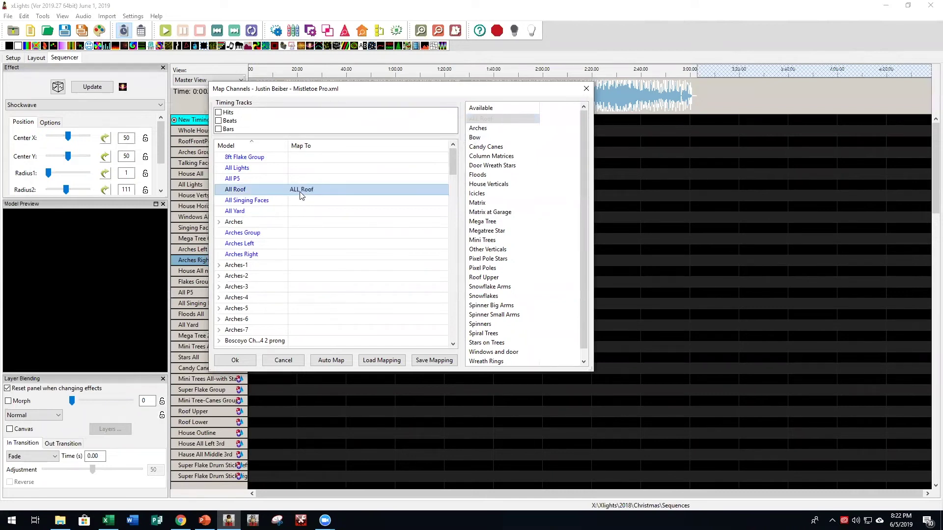
left_click(236, 360)
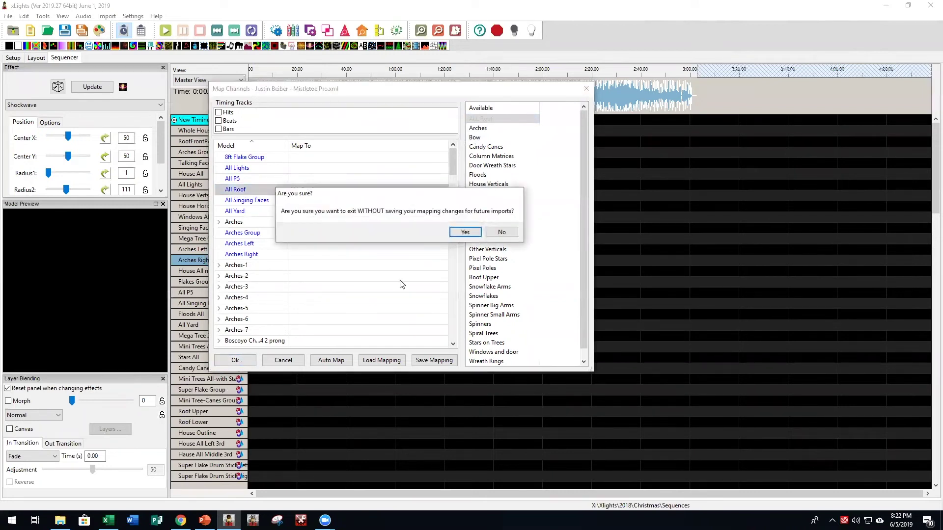
left_click(466, 233)
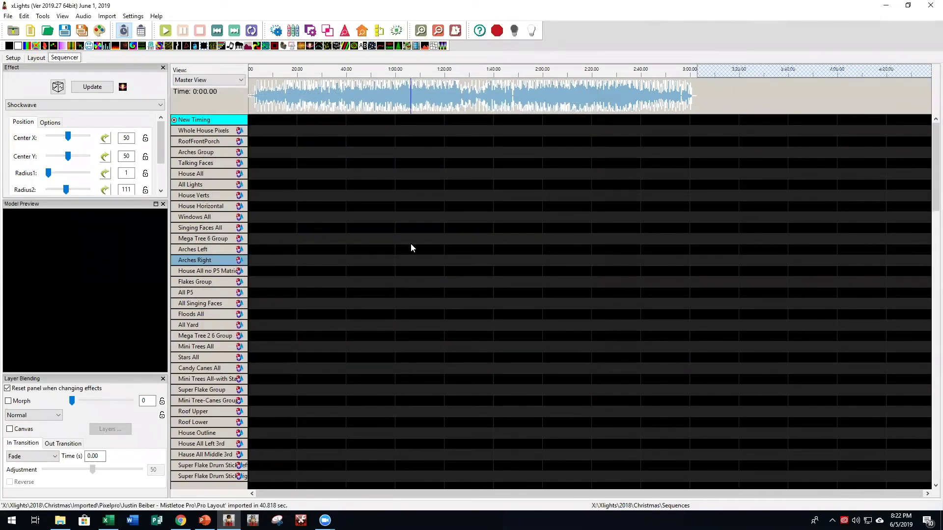
Render all effects and inspect the first Bars effect imported on the All Roof row
scroll(361, 262, "down", 3)
scroll(362, 261, "down", 2)
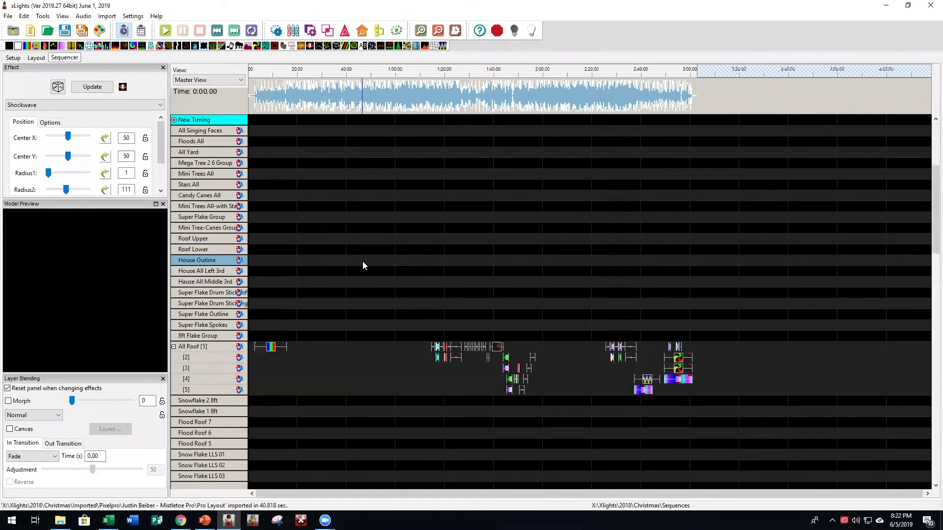
left_click(102, 32)
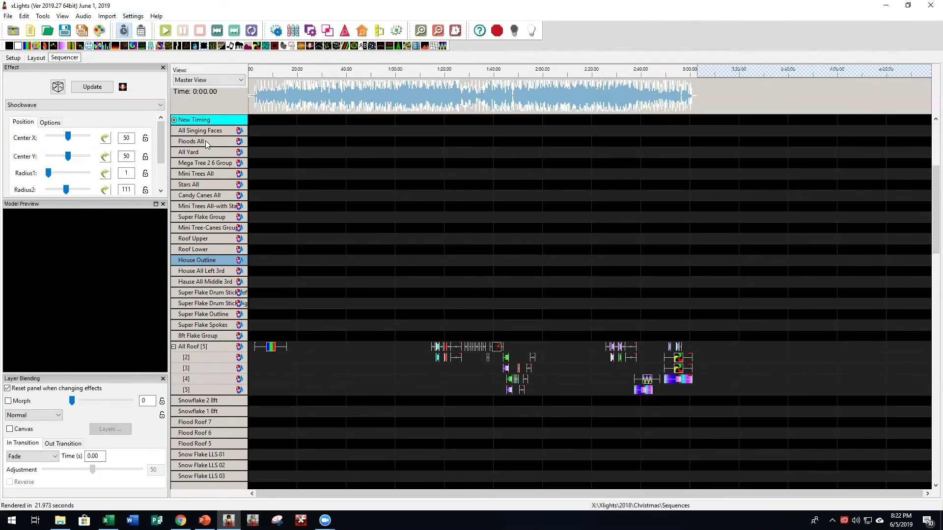
left_click(270, 349)
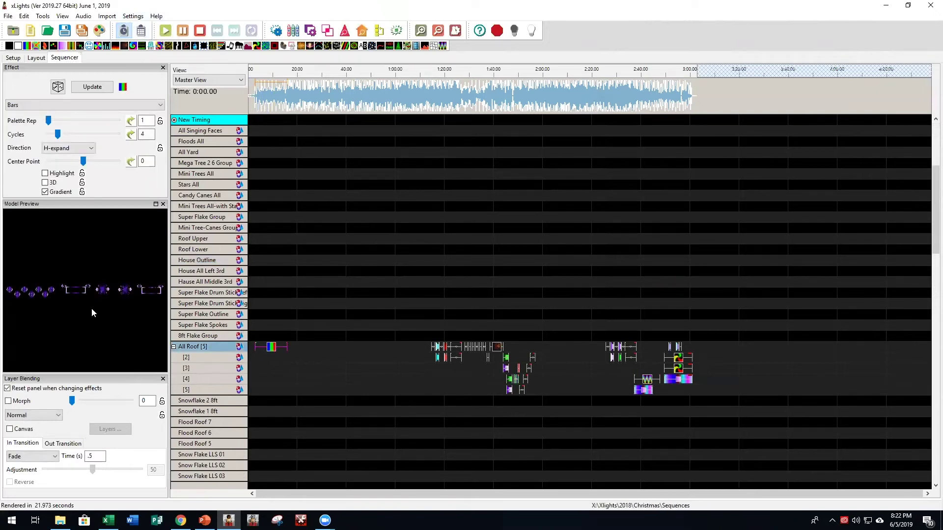
left_click(421, 31)
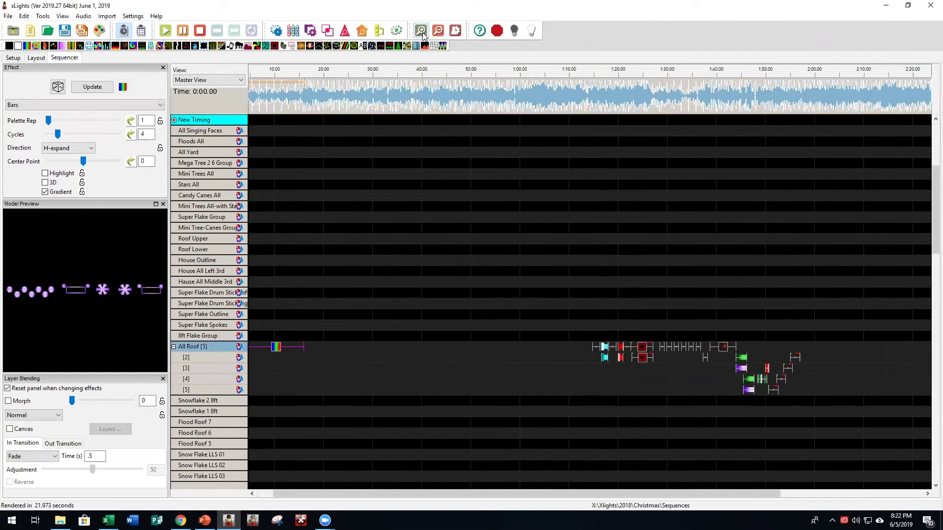
left_click(421, 32)
left_click(421, 32)
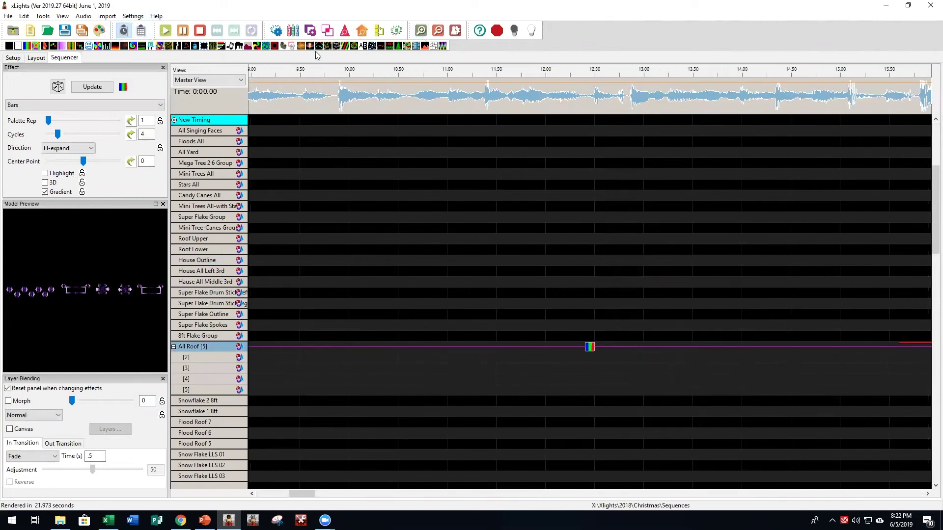
View the imported roof effects in the House Preview around the first 15 seconds, close it, and stop playback
left_click(364, 33)
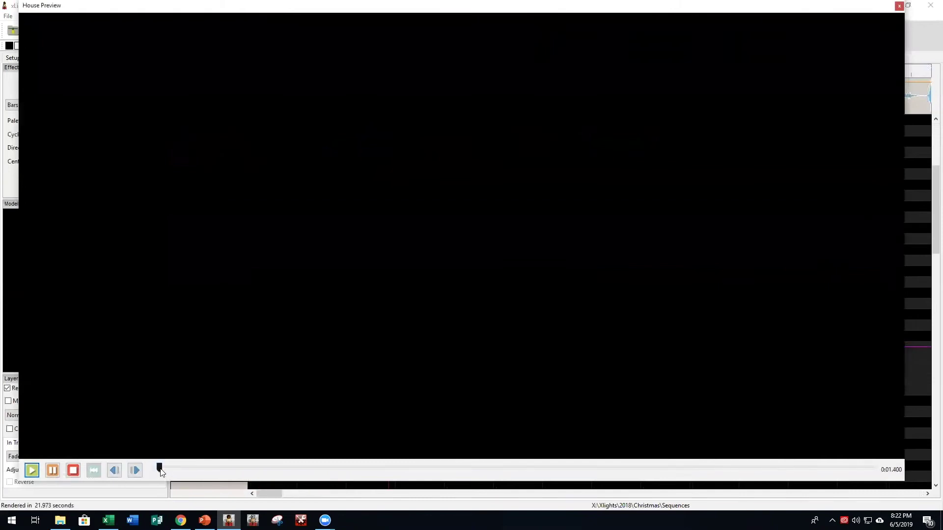
left_click(202, 468)
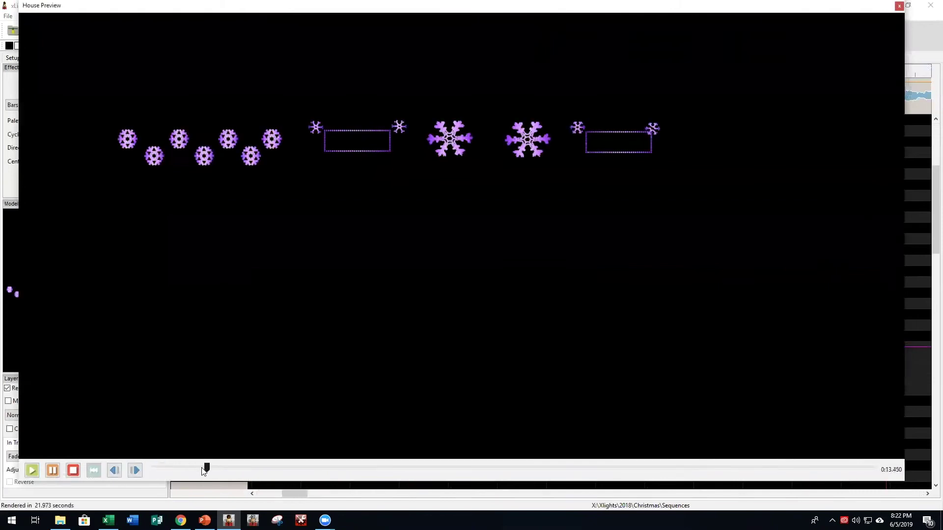
left_click_drag(211, 467, 192, 462)
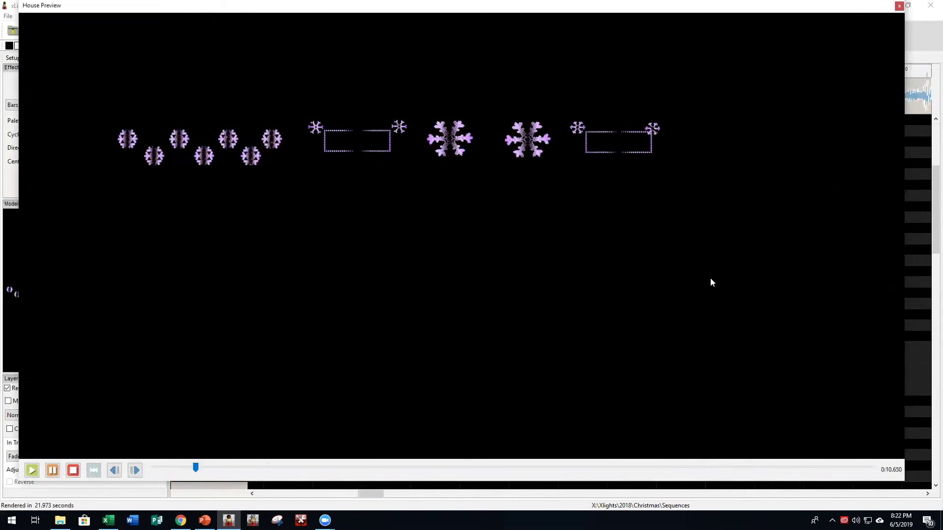
left_click(899, 6)
left_click(200, 30)
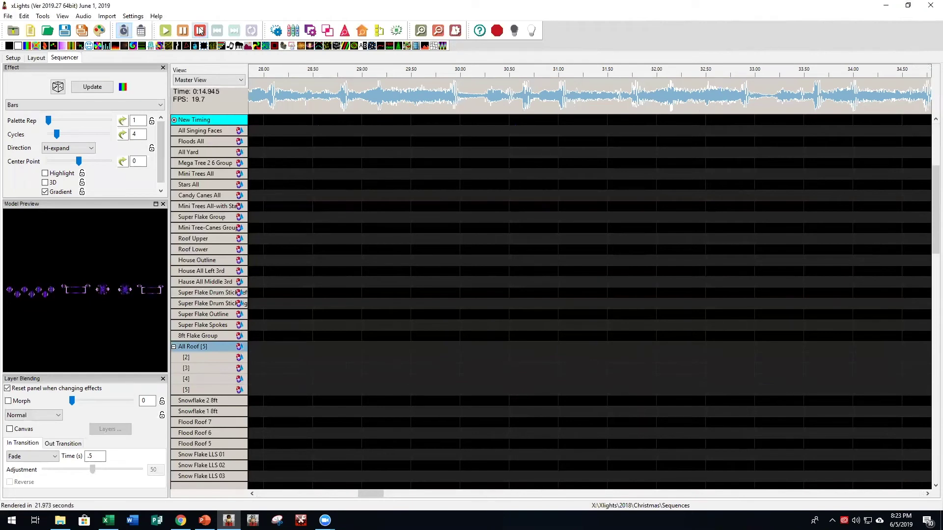
Import effects from the Justin Beiber - Mistletoe Pro sequence again to reopen its channel mapping
left_click(103, 16)
left_click(124, 29)
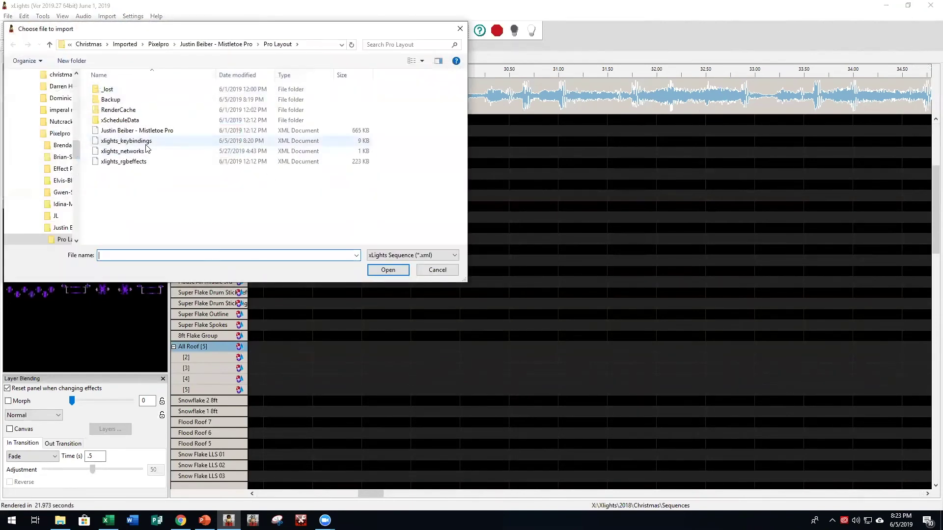
left_click(144, 131)
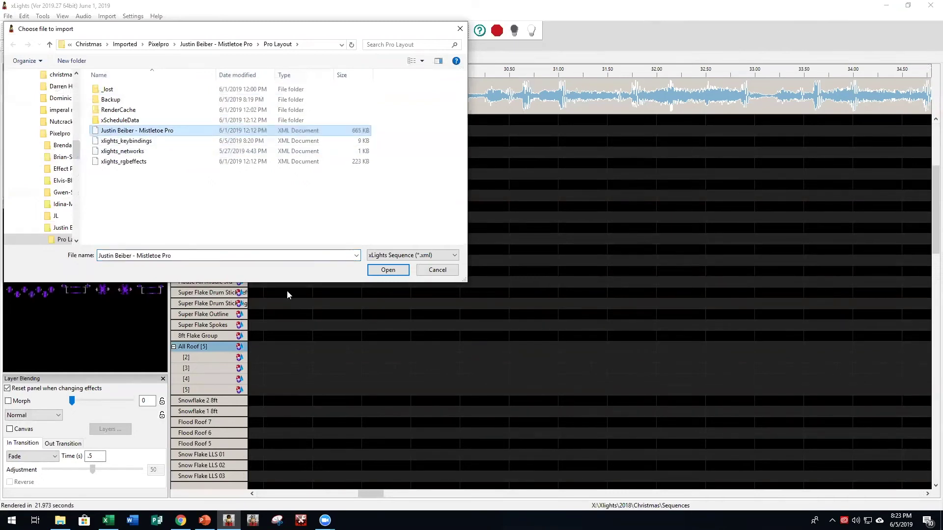
left_click(401, 271)
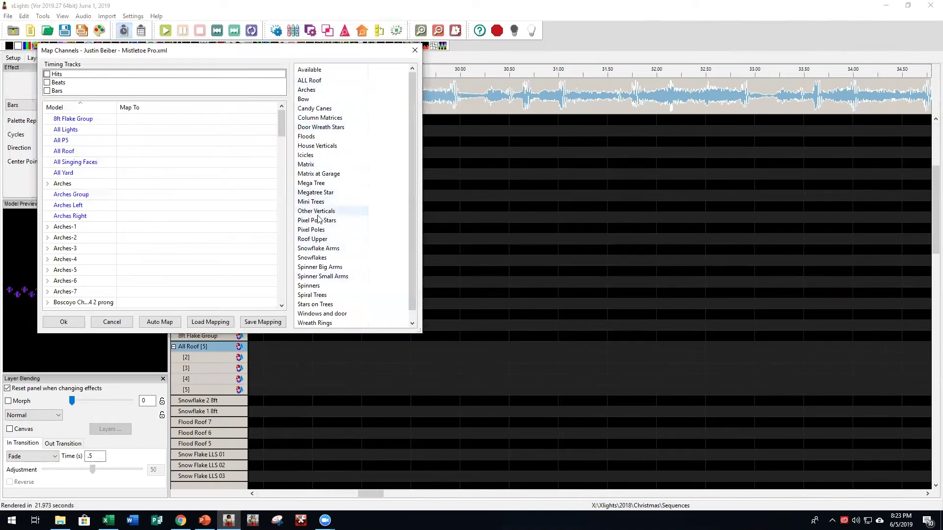
Map the available House Verticals effects to the House Verts group and import them without saving the mapping
left_click(319, 149)
scroll(173, 222, "down", 6)
scroll(169, 220, "up", 6)
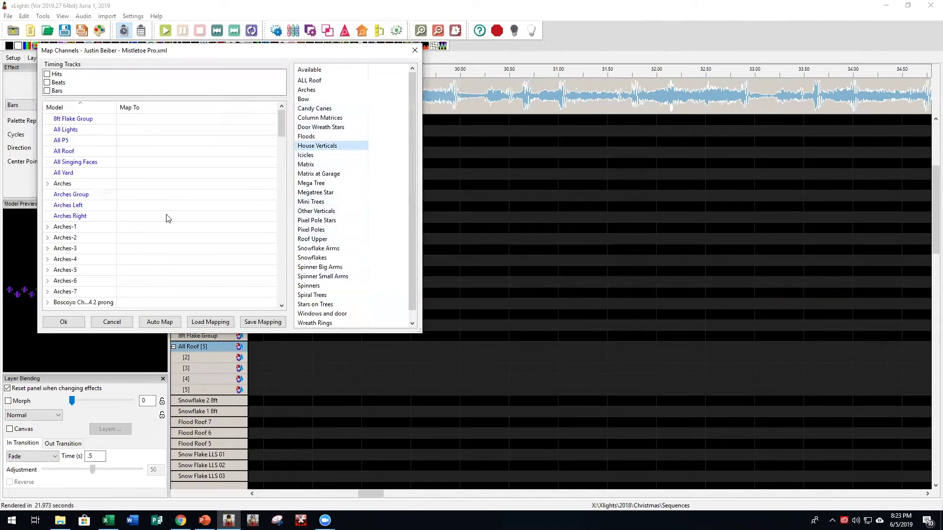
scroll(145, 211, "down", 1)
scroll(148, 197, "down", 15)
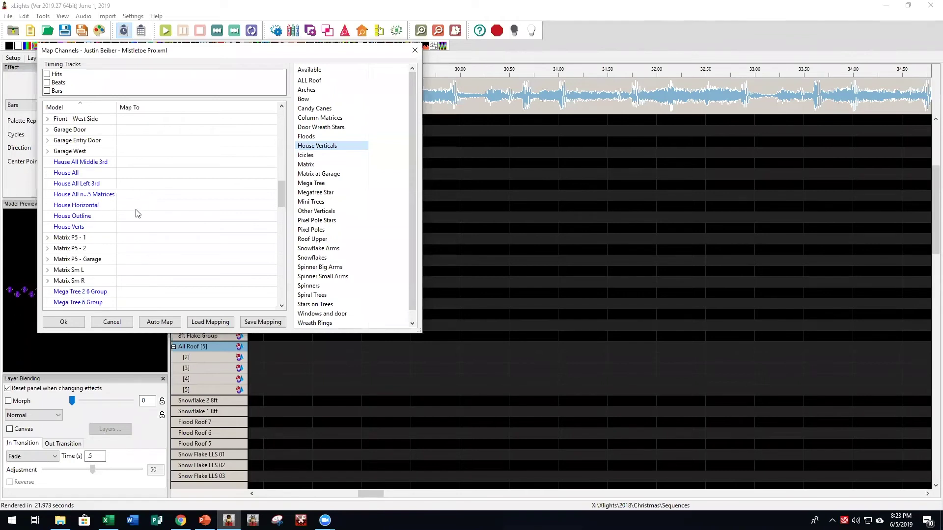
left_click(132, 229)
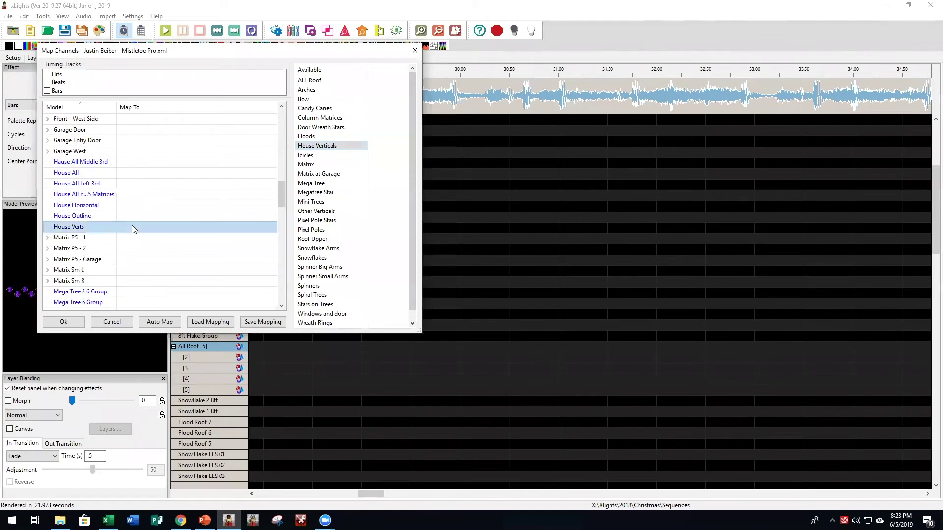
left_click(66, 323)
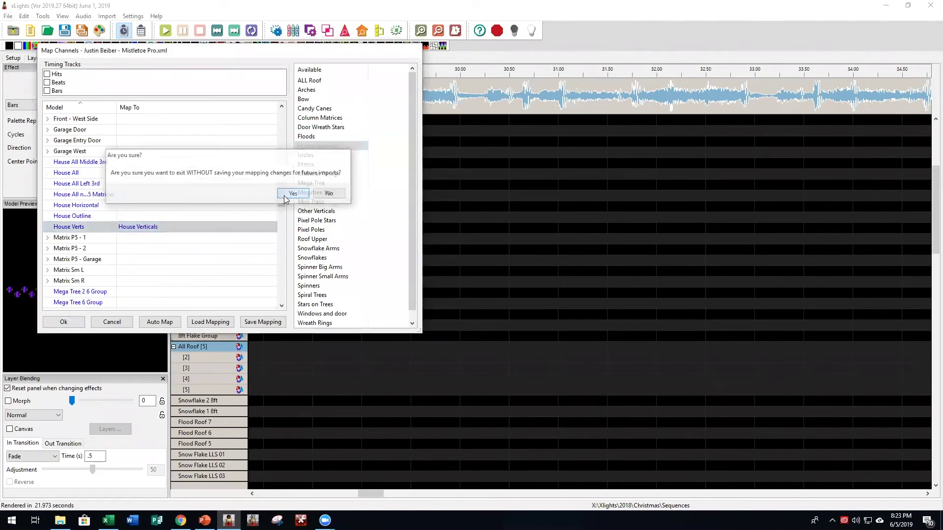
left_click(284, 195)
Look through the model and group rows of the Master View for the imported House Verts effects
scroll(410, 216, "up", 6)
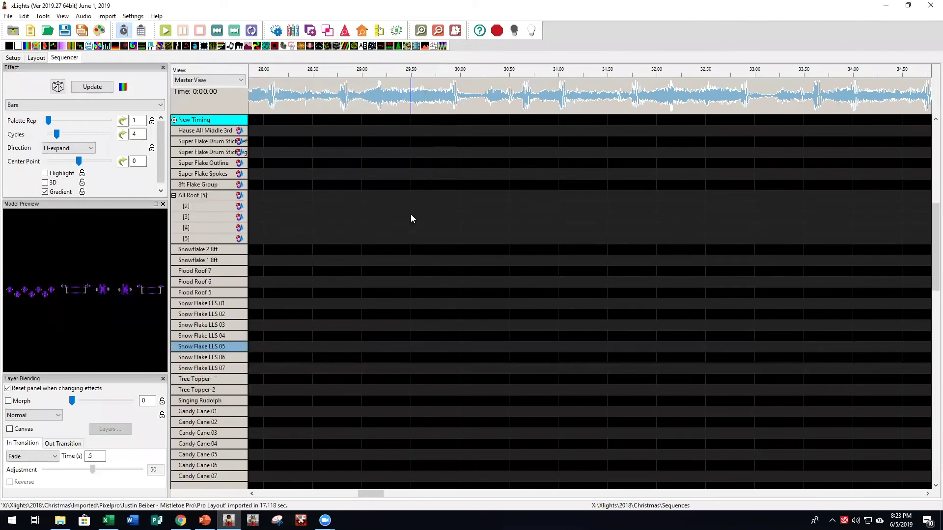
scroll(409, 218, "down", 15)
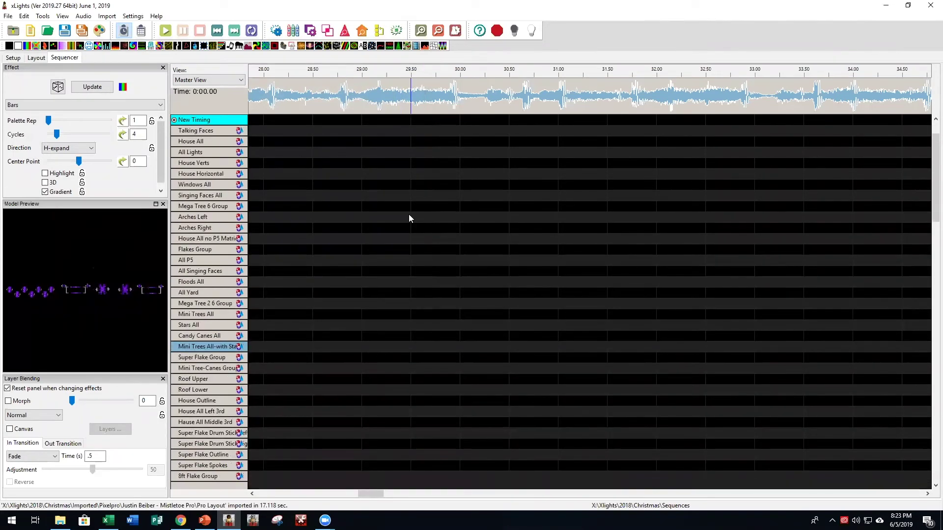
scroll(409, 216, "down", 20)
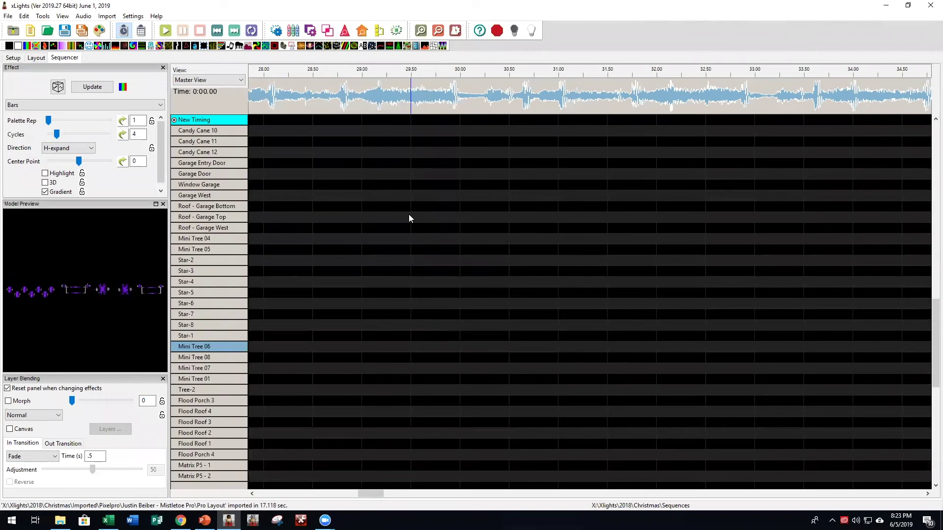
scroll(409, 219, "down", 20)
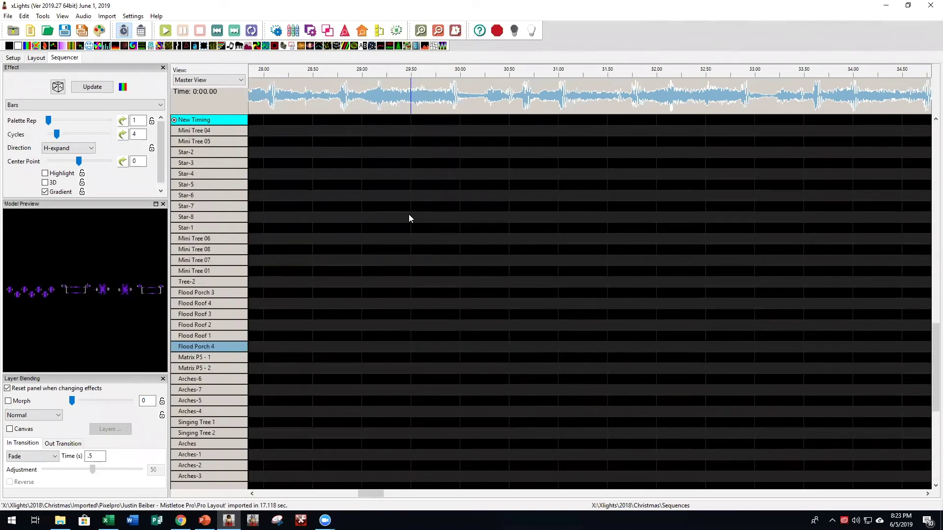
scroll(410, 218, "up", 20)
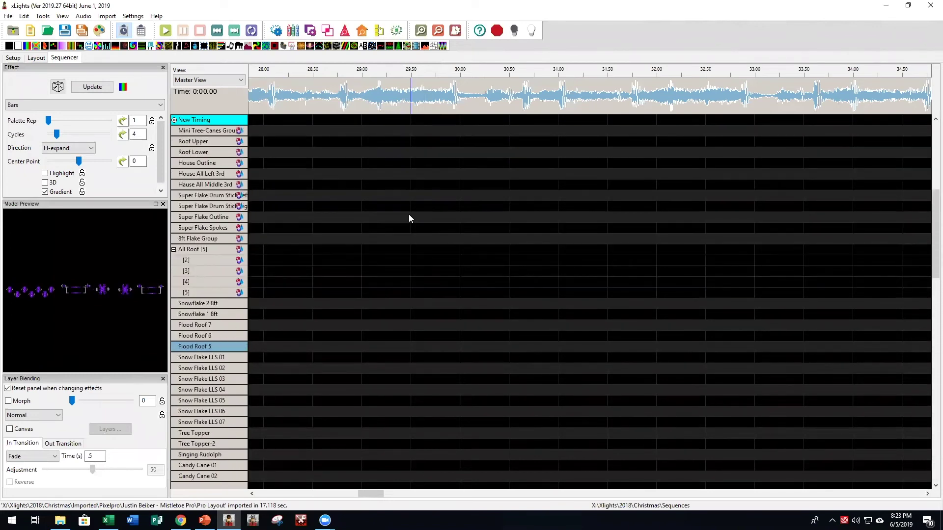
scroll(409, 214, "up", 2)
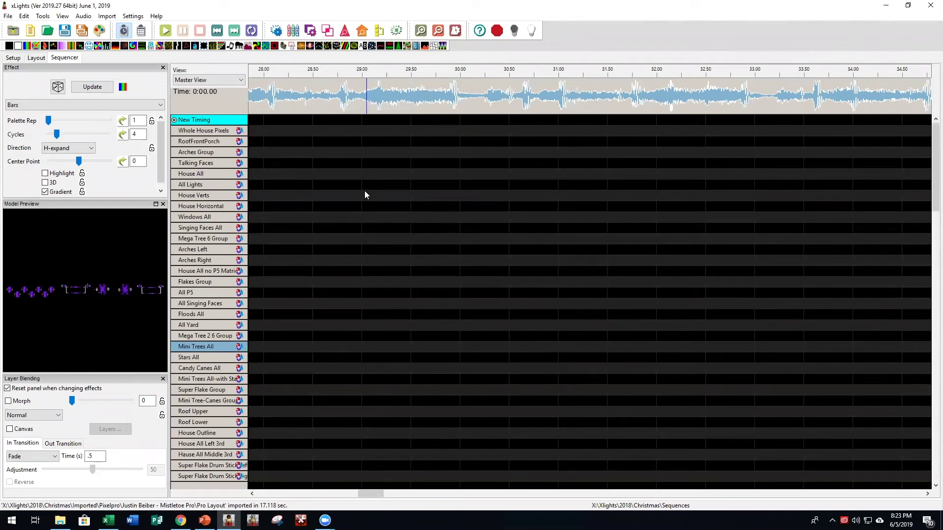
Import from the Justin Beiber - Mistletoe Pro sequence again, mapping House Verticals to House Verts without saving the mapping
left_click(112, 18)
left_click(115, 31)
double_click(182, 131)
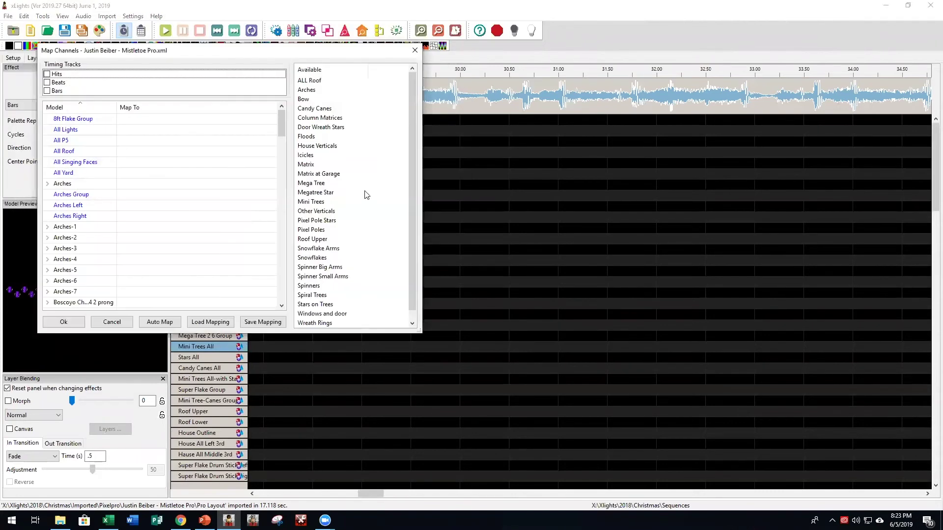
left_click(319, 147)
scroll(175, 236, "down", 15)
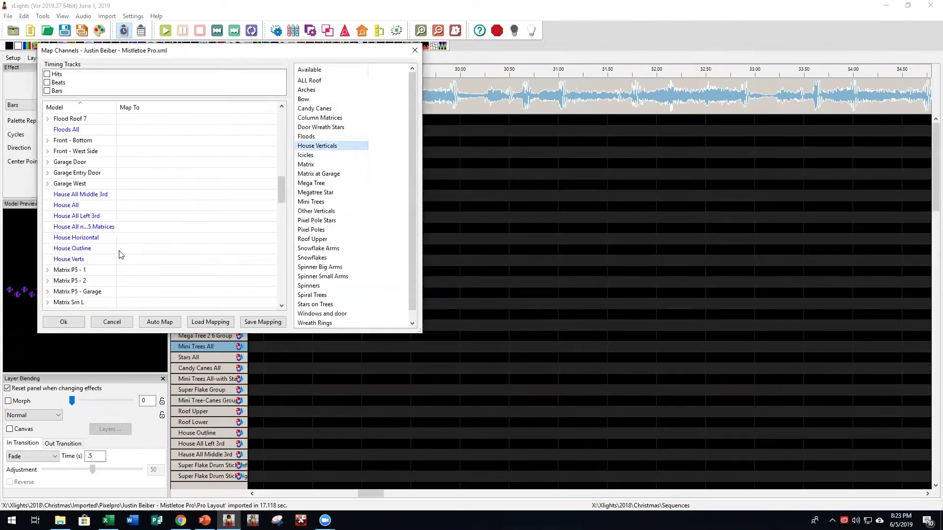
double_click(123, 264)
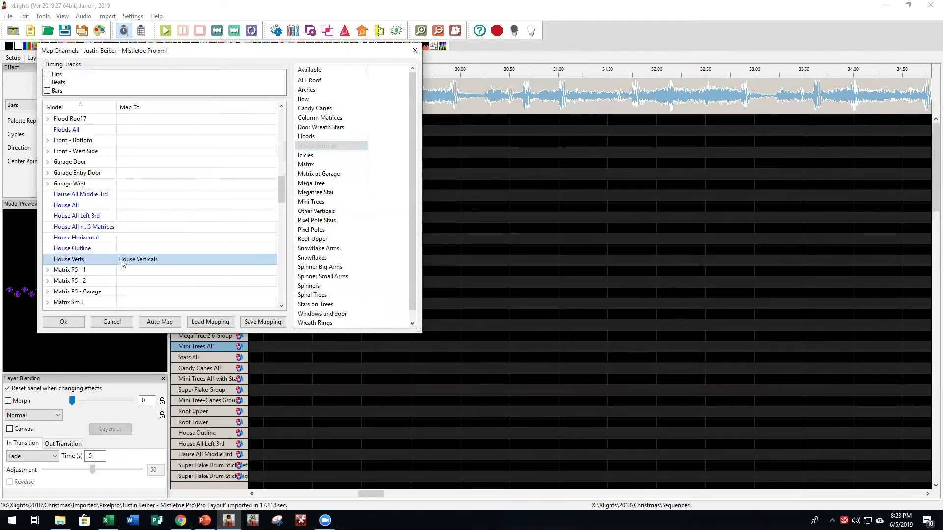
left_click(66, 322)
left_click(293, 194)
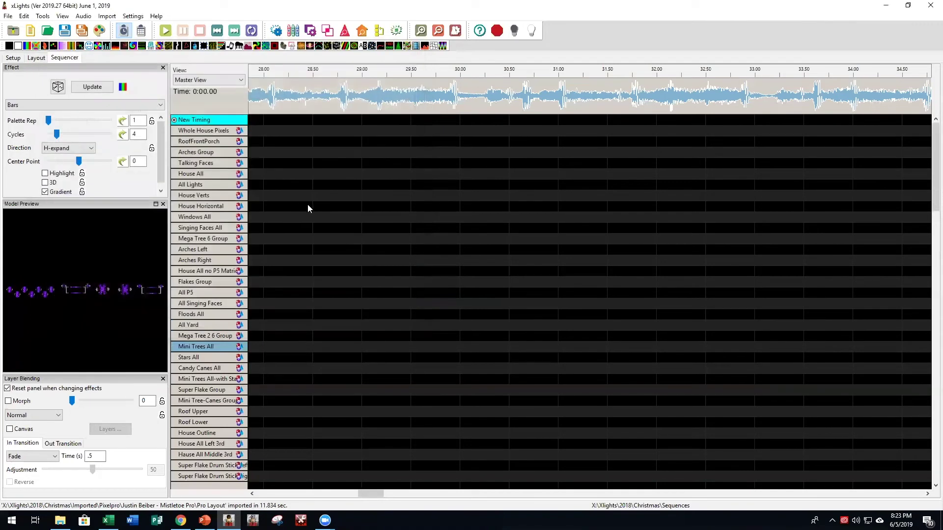
Check the Display Elements window for the models added to the Master View and close it
left_click_drag(933, 199, 928, 143)
left_click(379, 30)
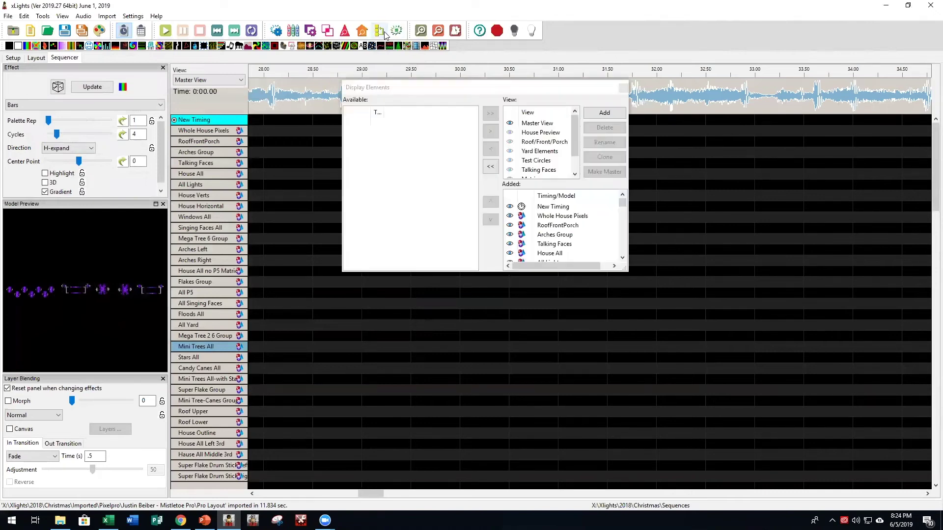
left_click(624, 89)
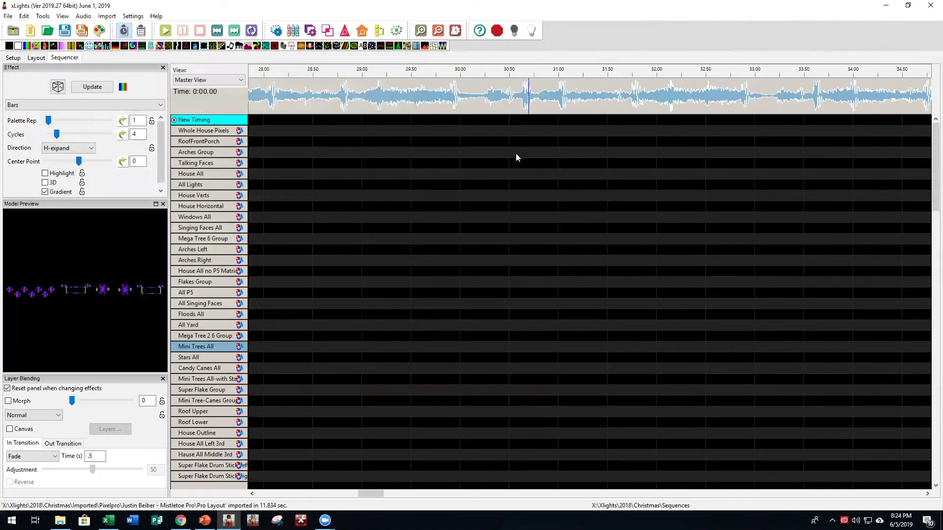
Render all effects and expand the House Verts group to list its individual models
left_click(101, 31)
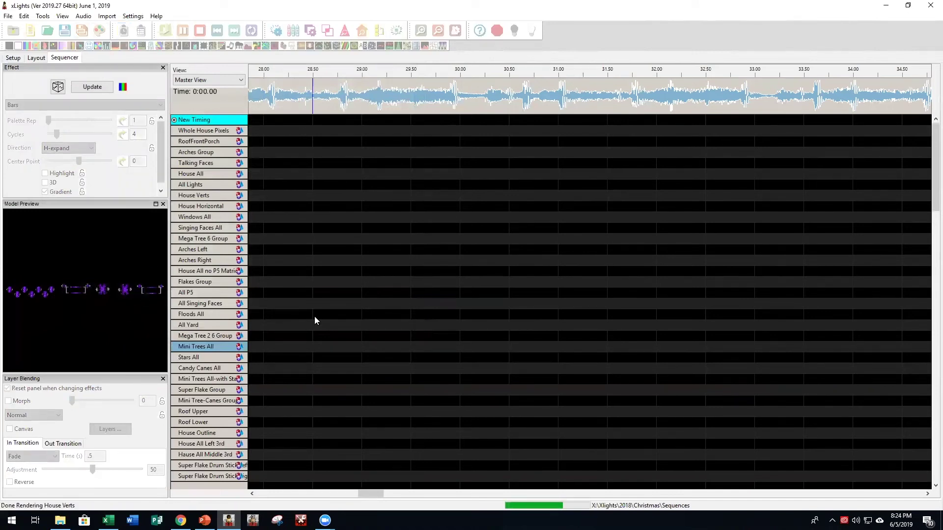
double_click(206, 197)
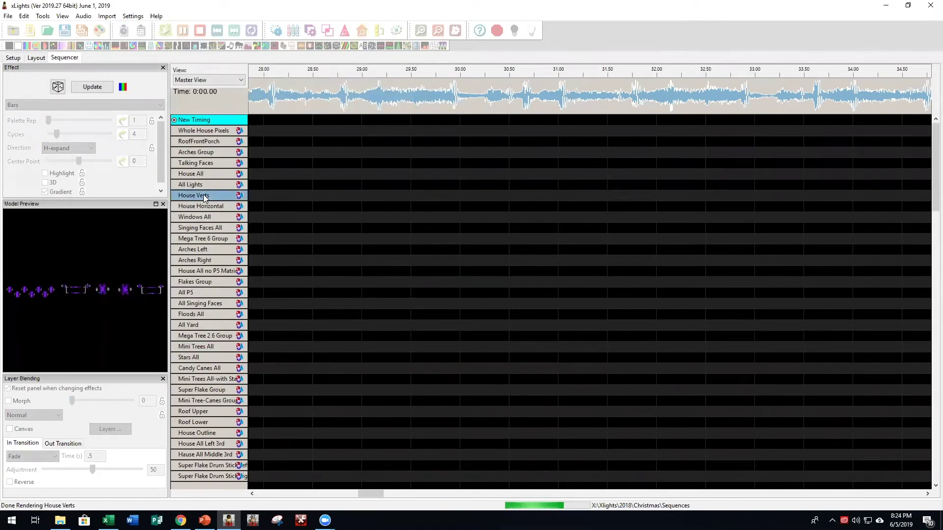
double_click(240, 196)
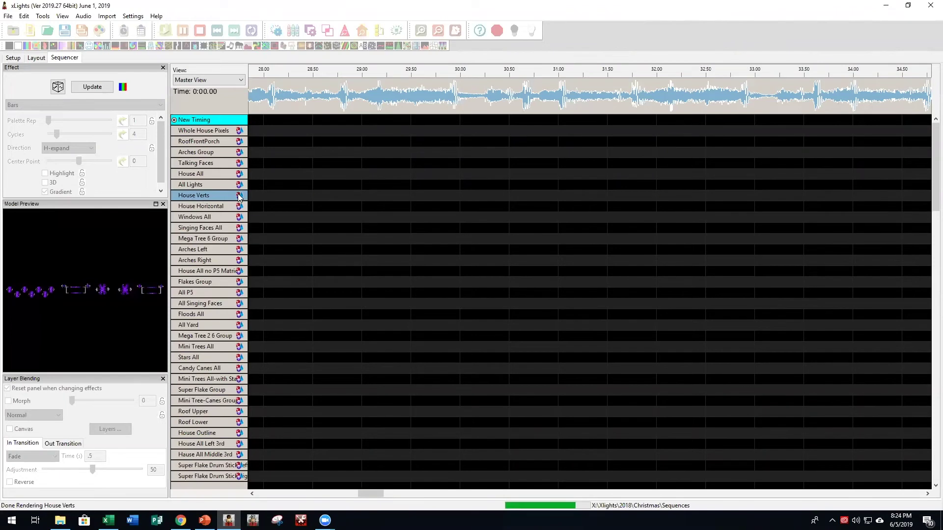
double_click(240, 197)
left_click(105, 18)
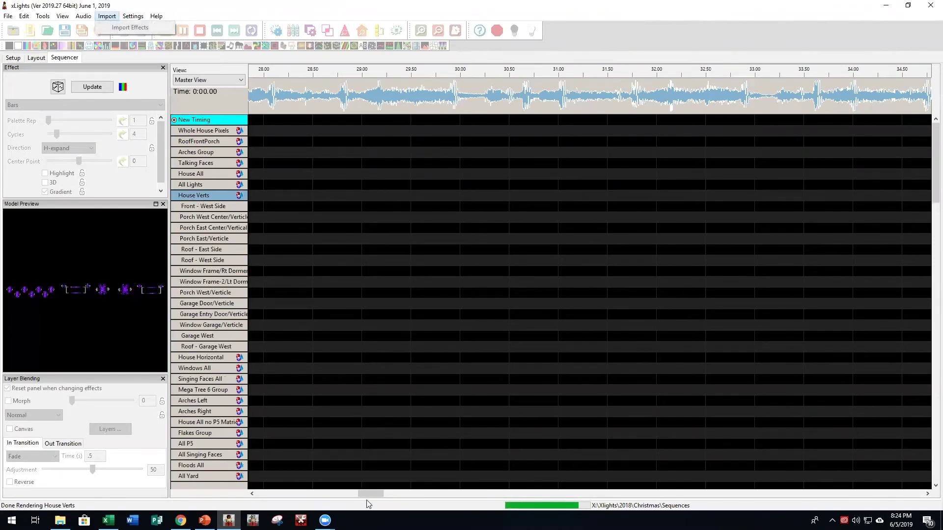
mouse_move(83, 15)
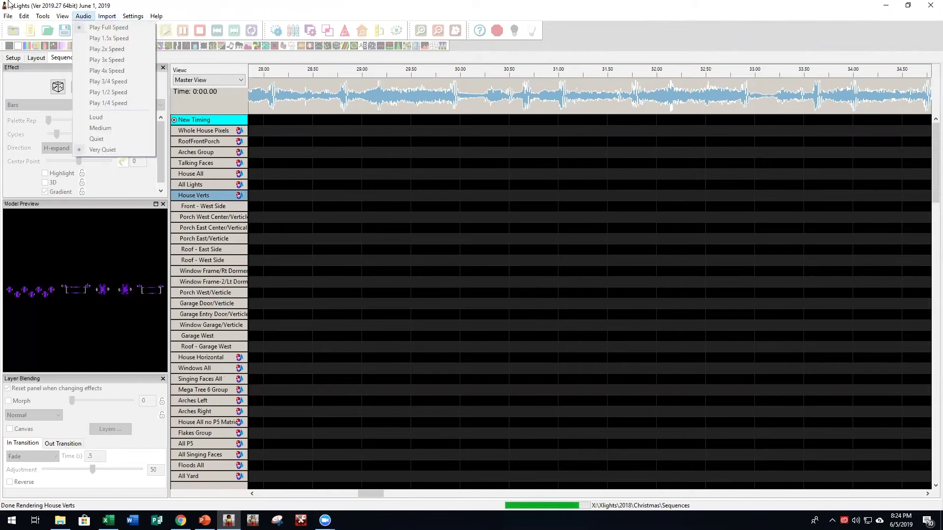
left_click(11, 18)
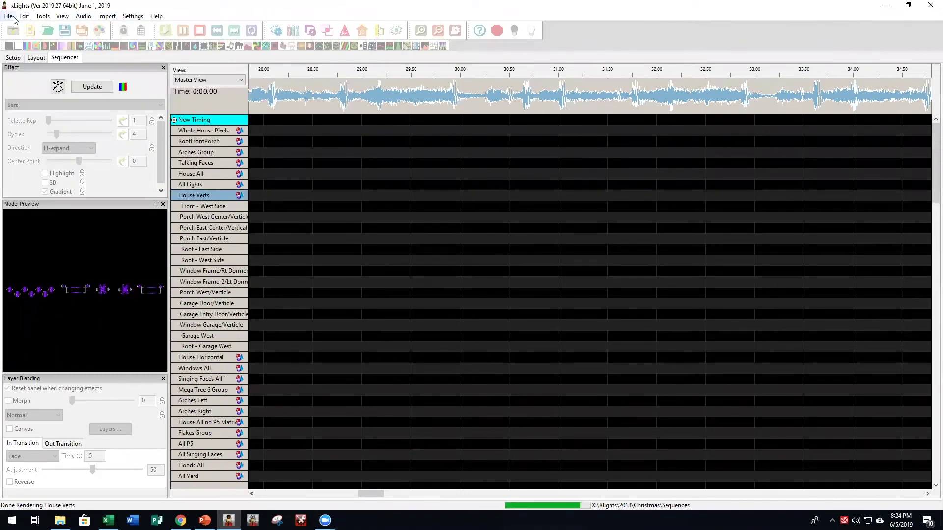
left_click(107, 16)
left_click(120, 27)
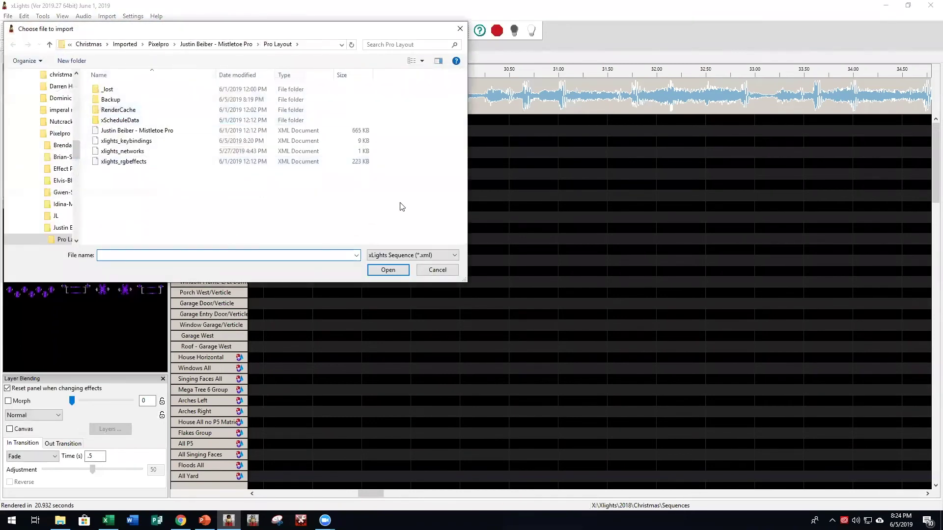
left_click(436, 270)
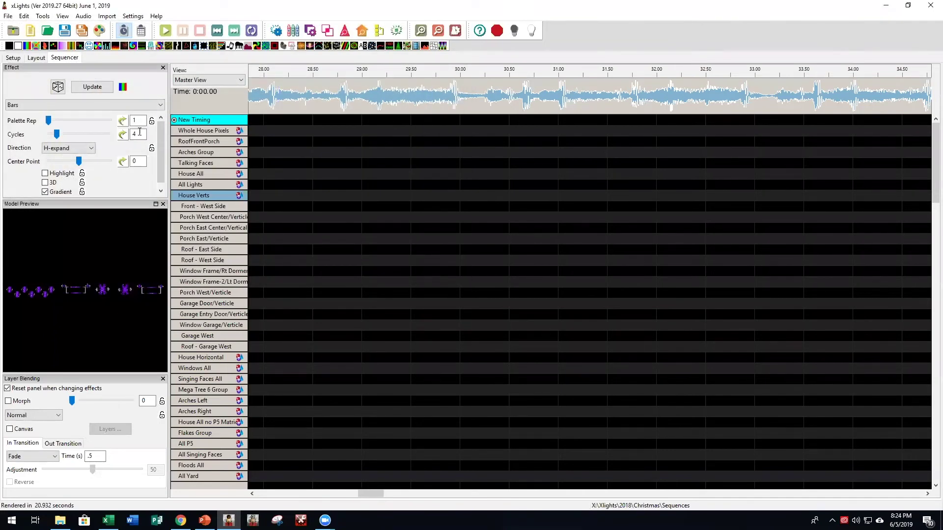
Open the existing Mistletoe sequence from the Christmas Sequences folder
left_click(8, 16)
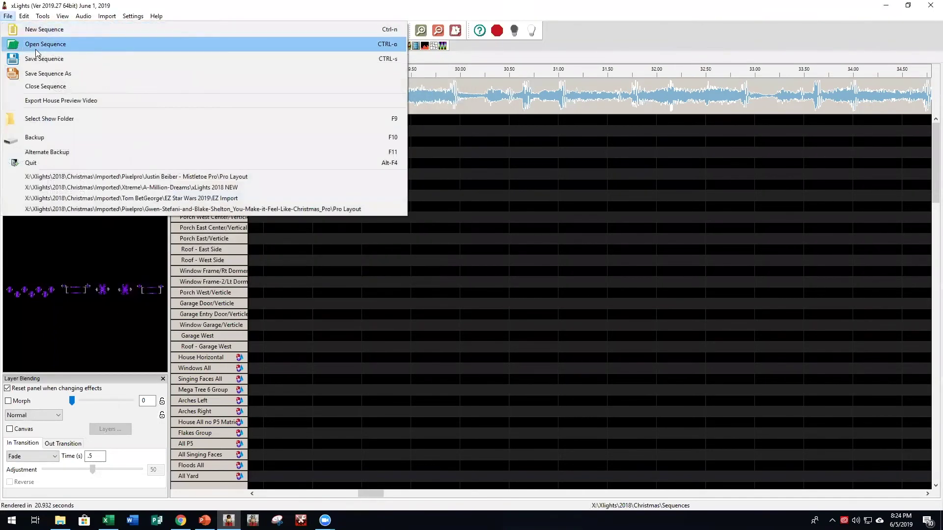
left_click(39, 45)
scroll(143, 197, "down", 6)
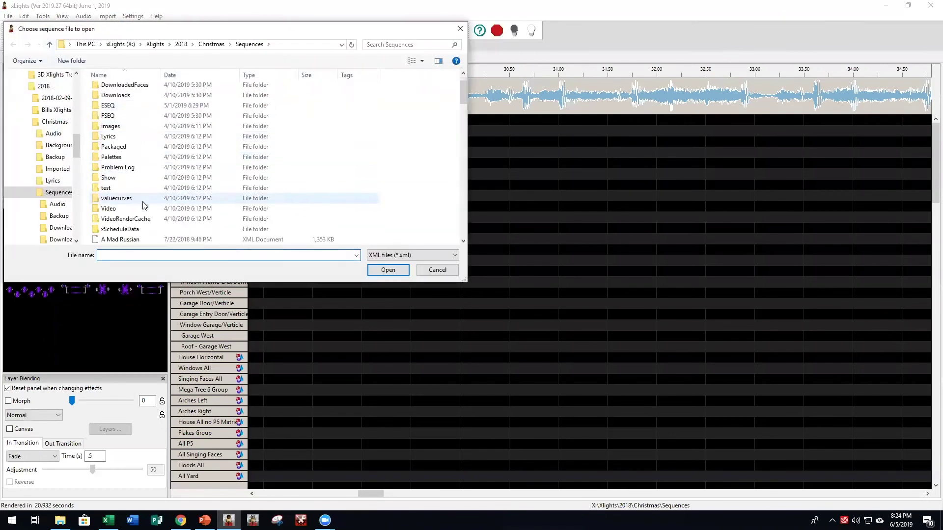
scroll(144, 205, "down", 12)
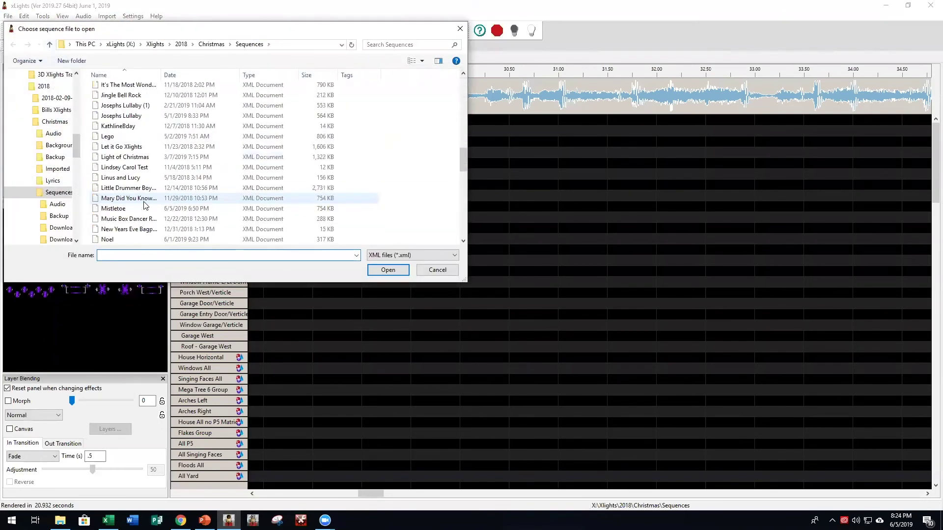
double_click(130, 209)
left_click(467, 282)
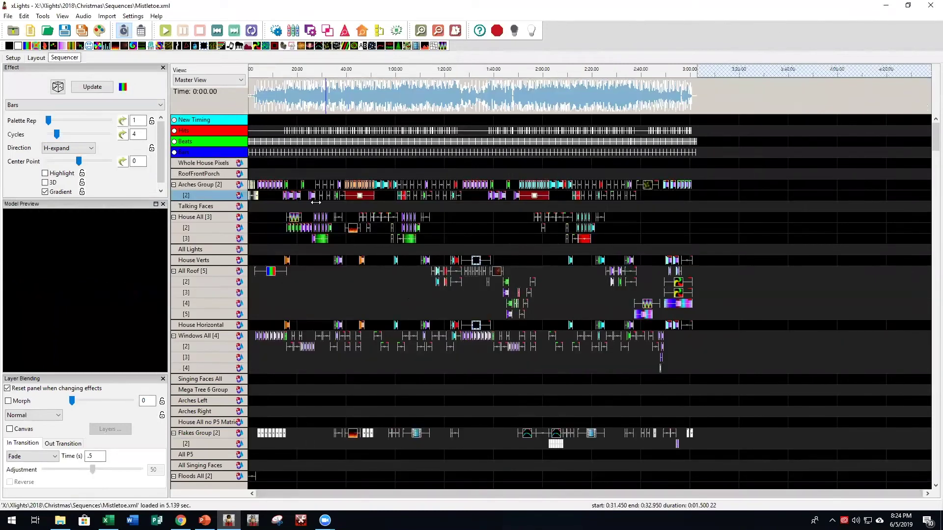
Play the Mistletoe sequence in the House Preview, skip ahead to around 35 seconds, close it and stop playback
left_click(362, 33)
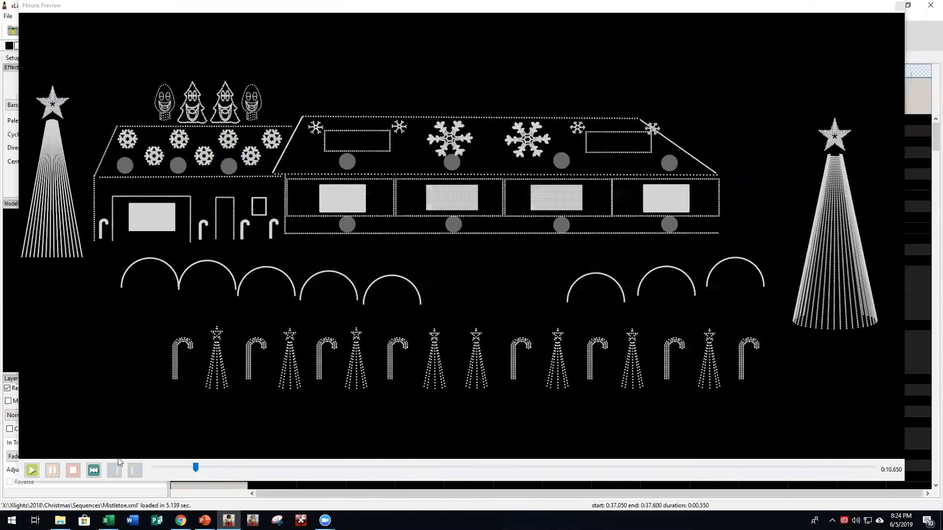
left_click(32, 471)
left_click_drag(154, 472, 307, 465)
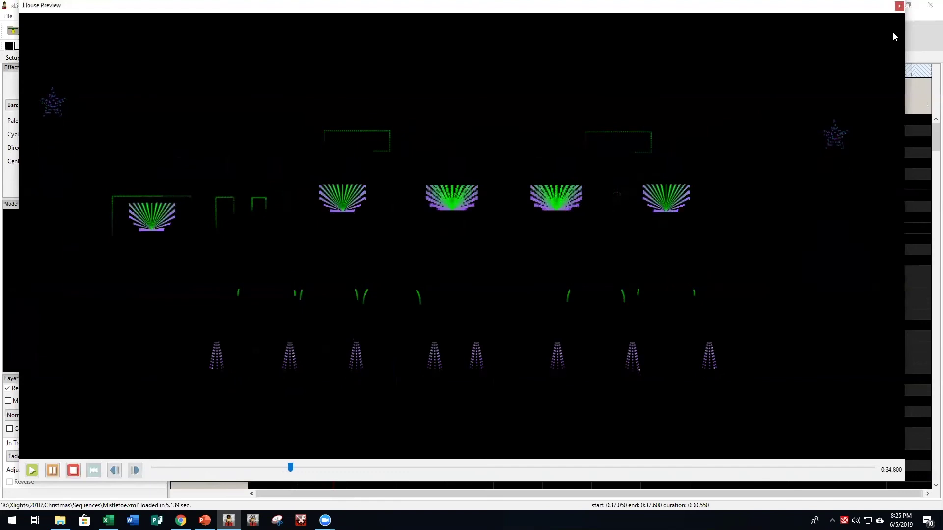
left_click(899, 6)
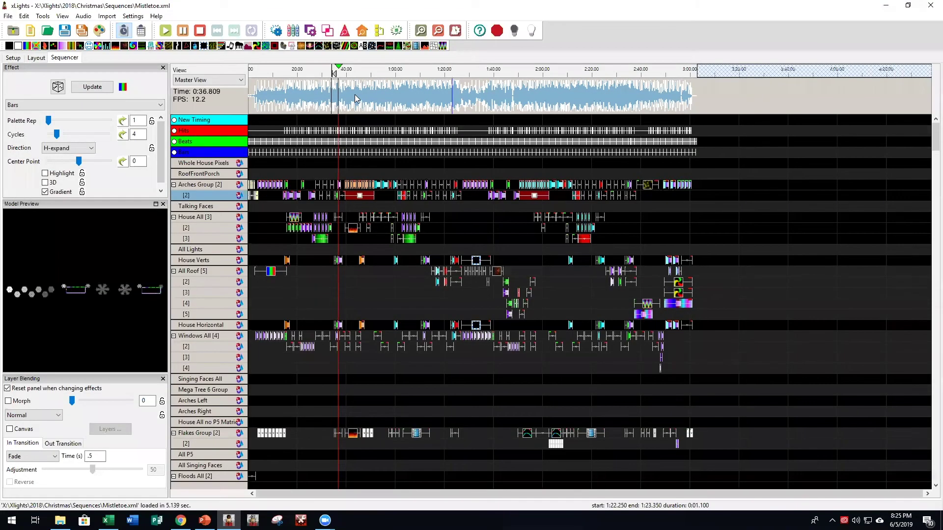
left_click(199, 31)
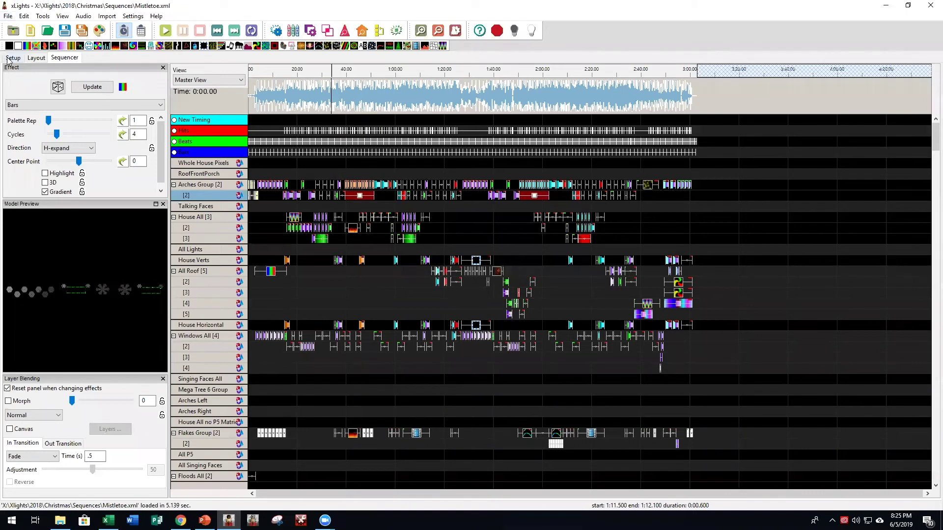
Change the show directory to the EZ Import folder of EZ Star Wars 2019 inside the Christmas Imported folder
left_click(9, 59)
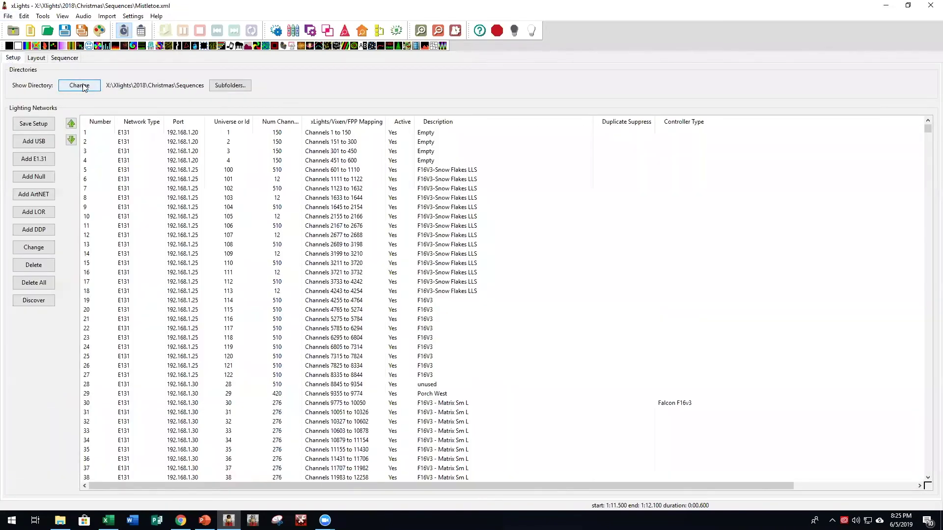
left_click(83, 86)
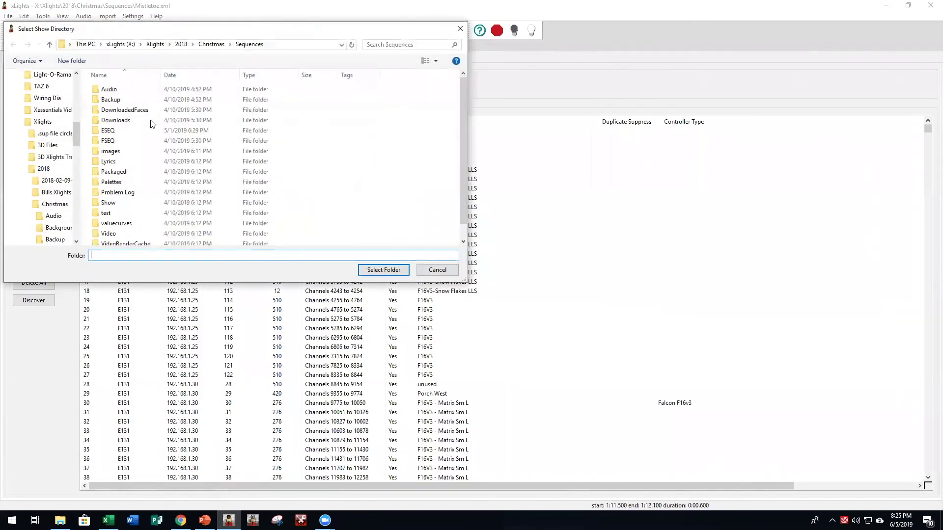
scroll(157, 166, "down", 1)
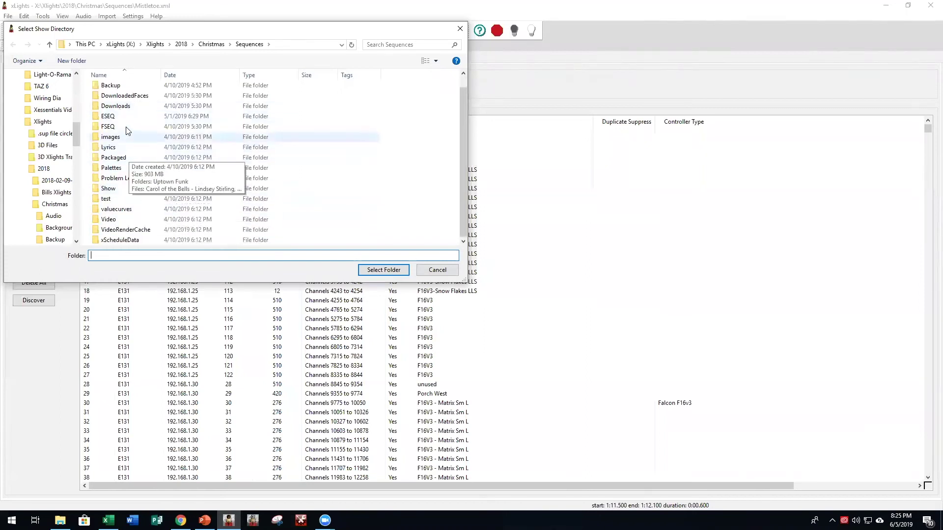
left_click(211, 45)
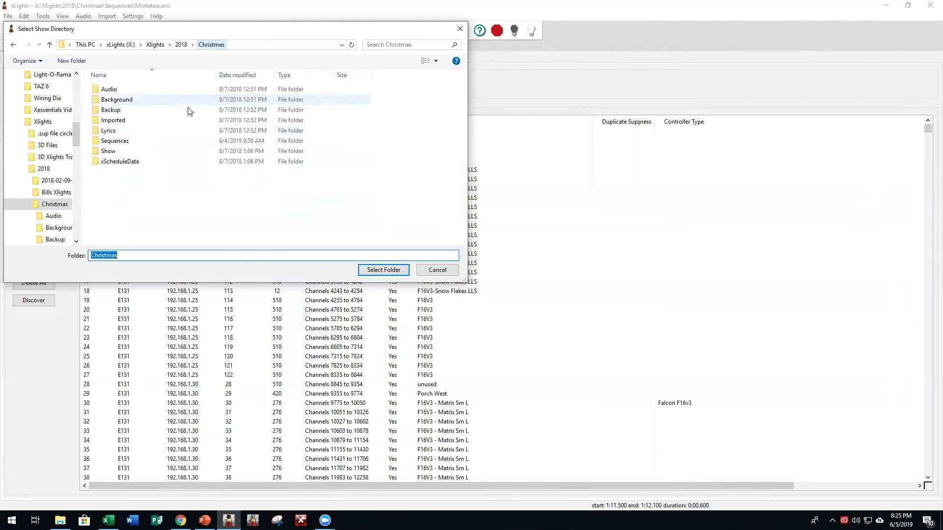
double_click(113, 120)
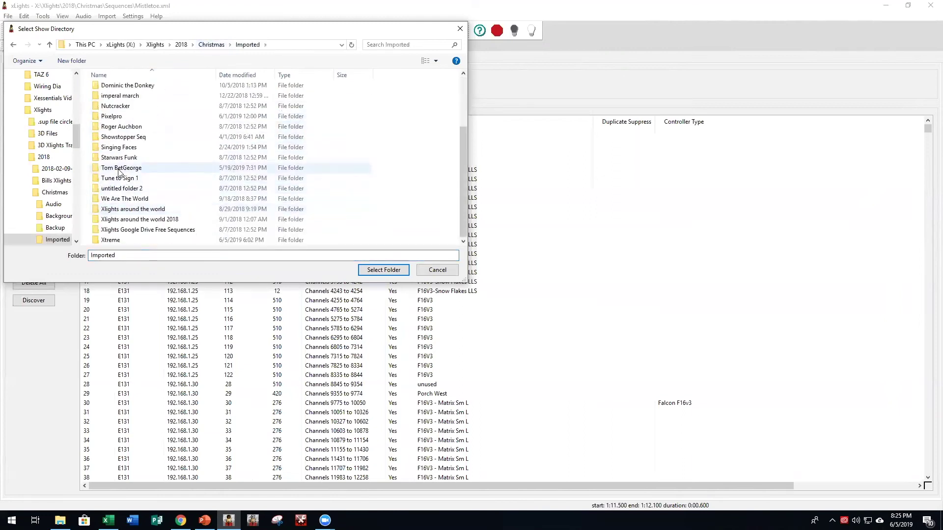
double_click(117, 171)
double_click(124, 129)
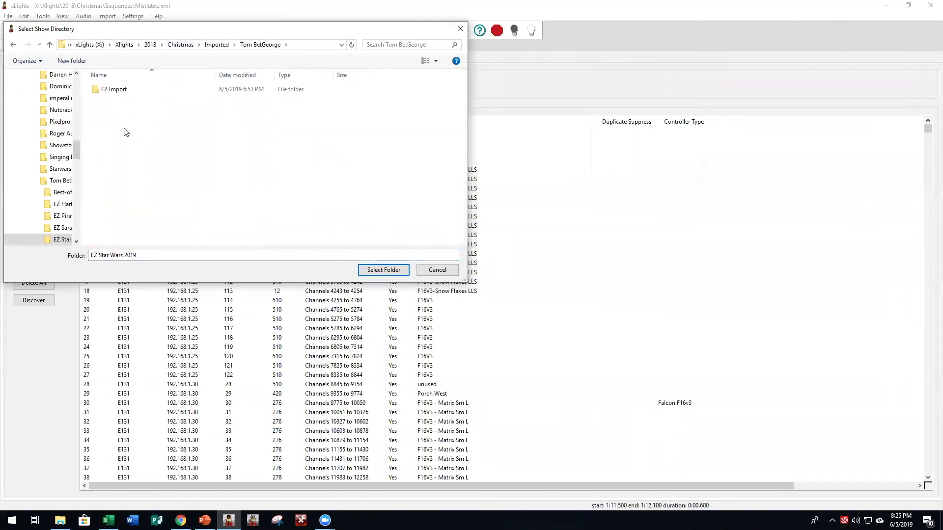
left_click(119, 92)
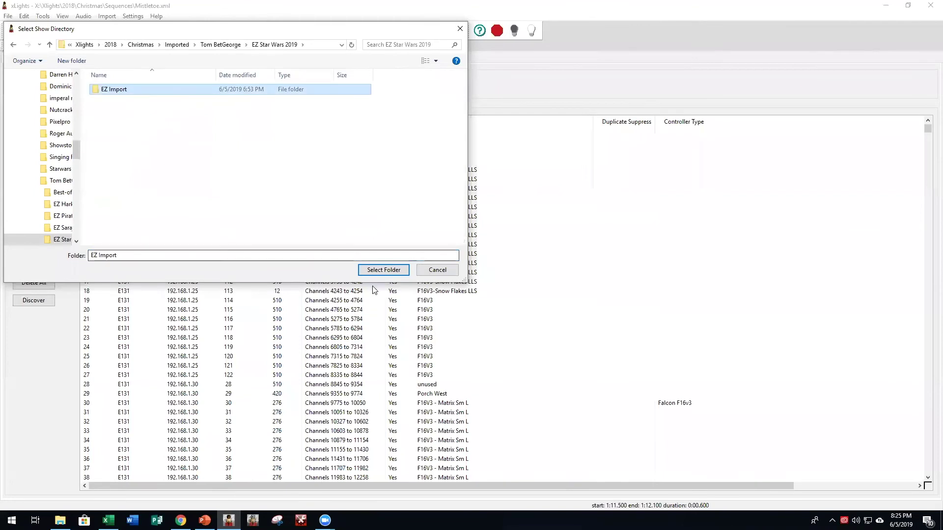
left_click(383, 270)
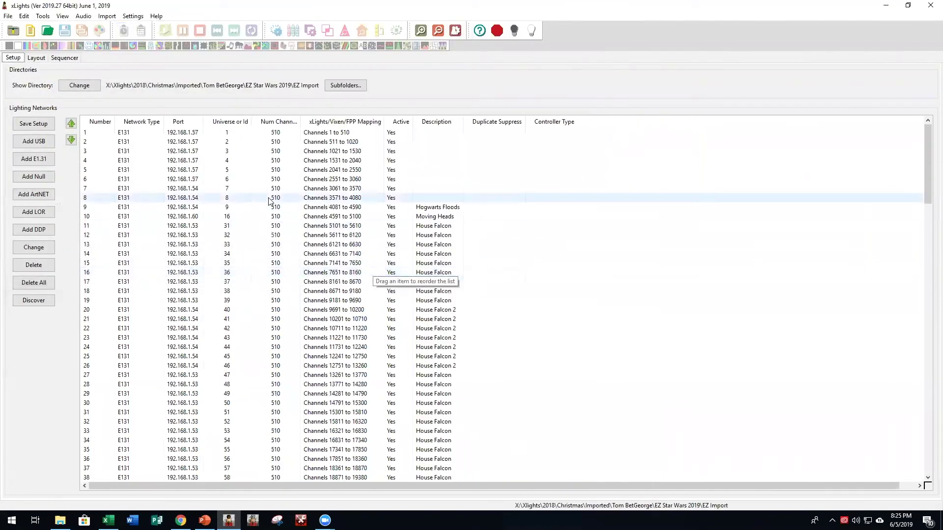
Examine in the layout which props the groups All, All (no matrix), All House and All Lawn Props contain
left_click(36, 59)
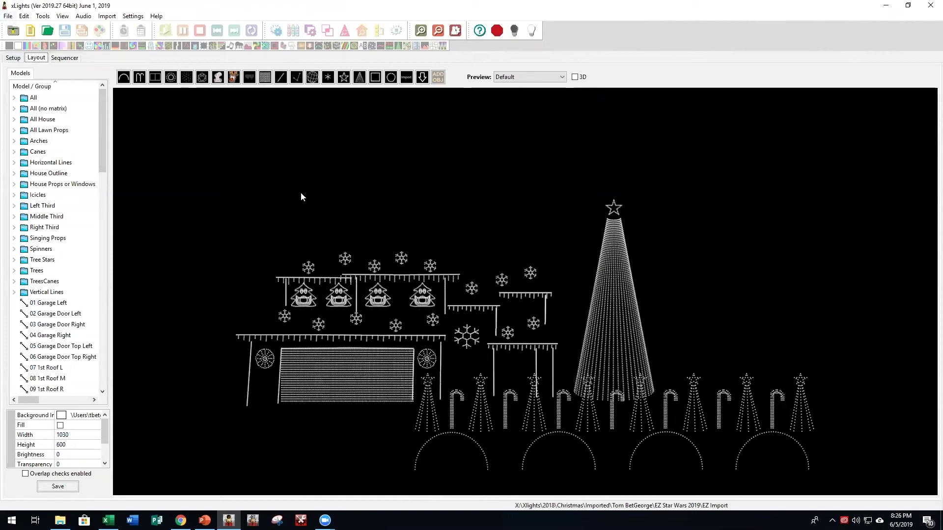
left_click(50, 208)
left_click(45, 99)
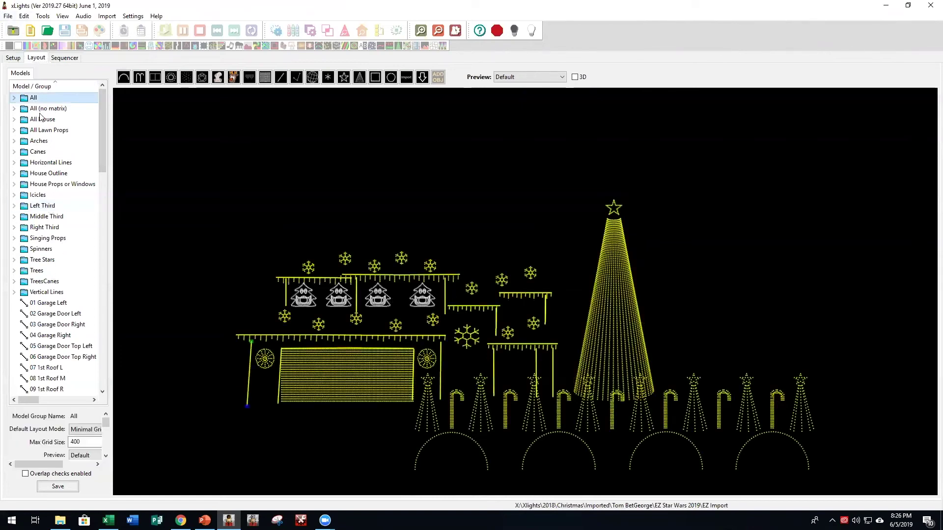
left_click(42, 110)
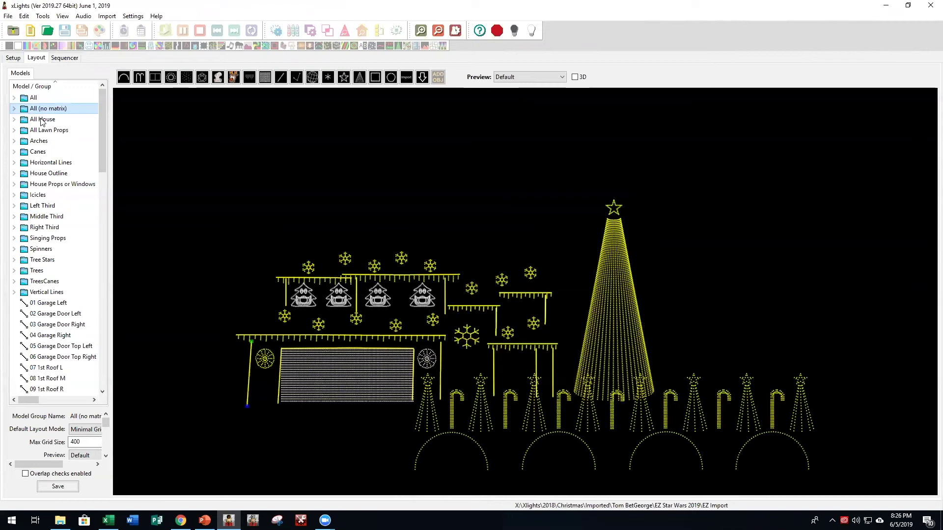
left_click(42, 120)
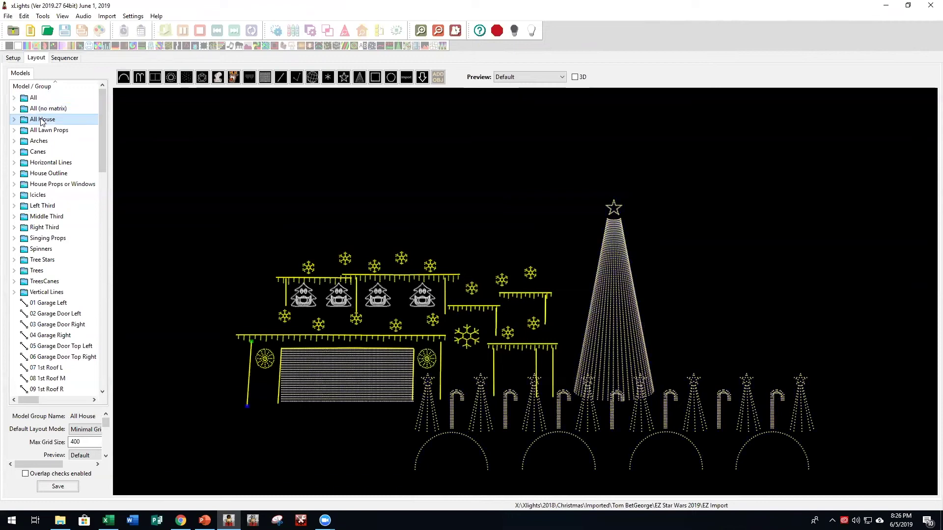
left_click(44, 133)
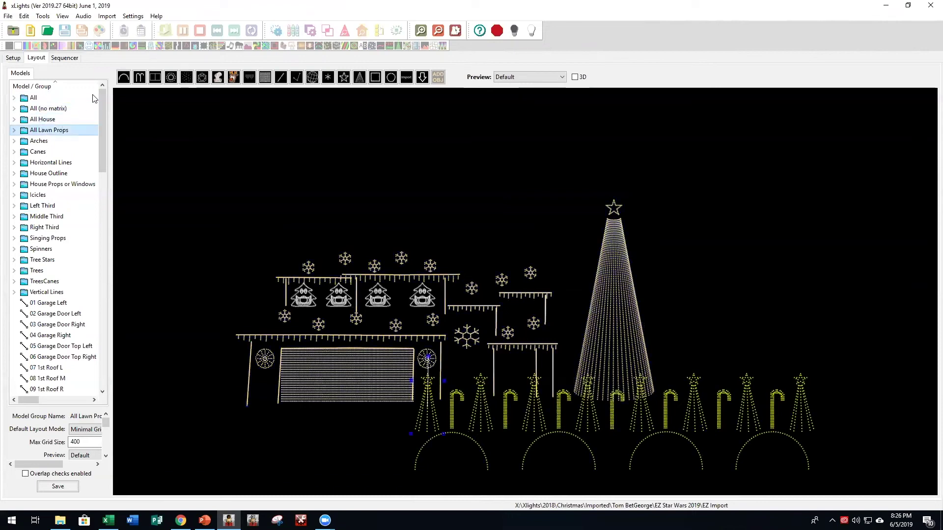
Change the show directory back to the Christmas Sequences folder
left_click(13, 58)
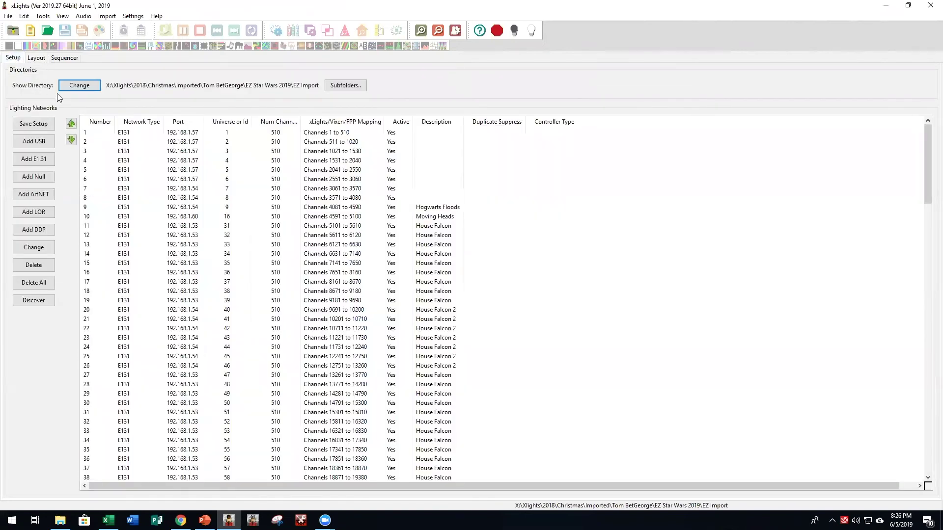
left_click(73, 86)
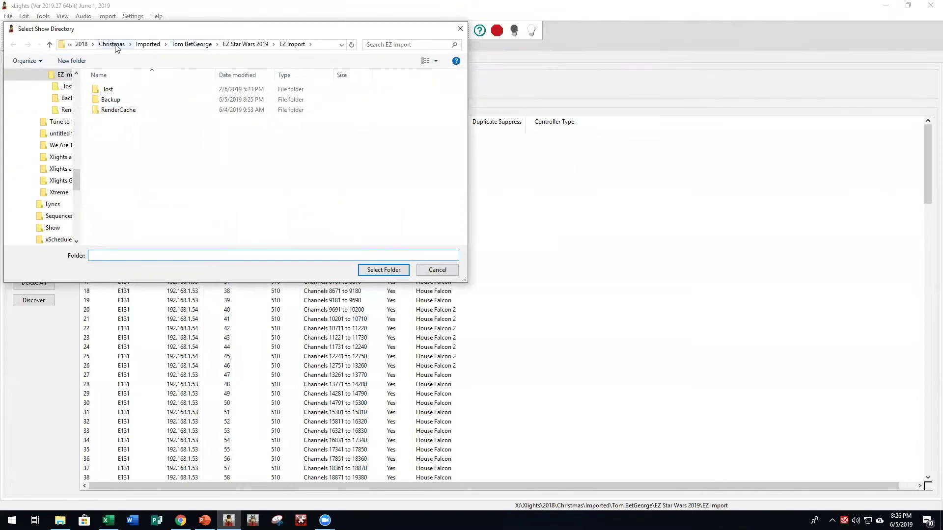
left_click(115, 48)
left_click(124, 145)
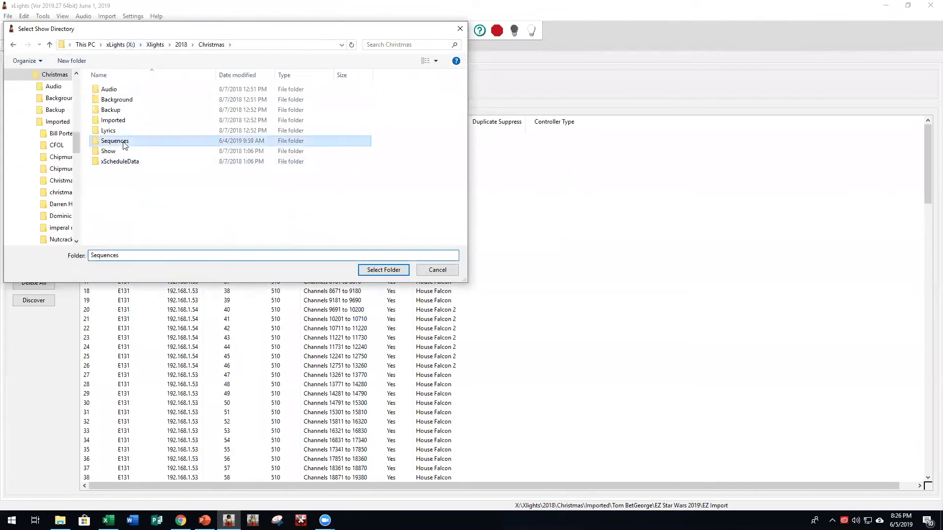
left_click(380, 271)
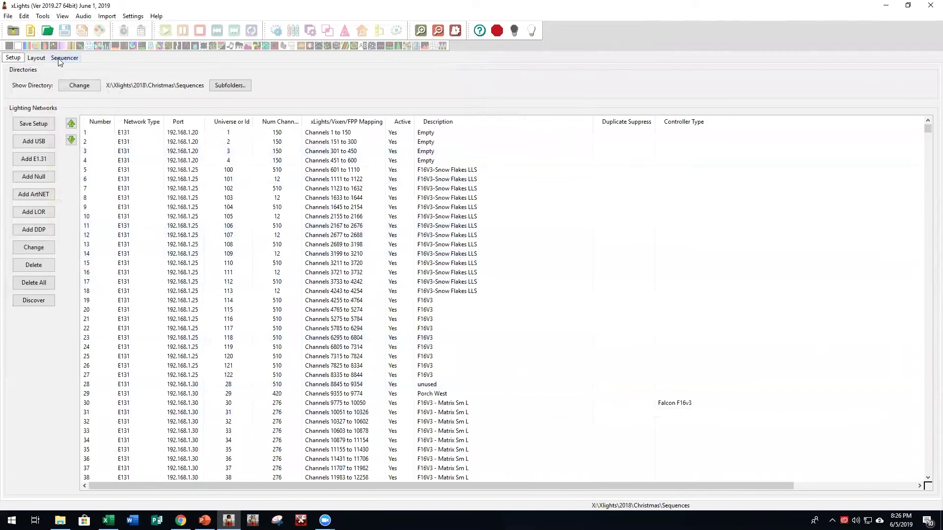
left_click(8, 16)
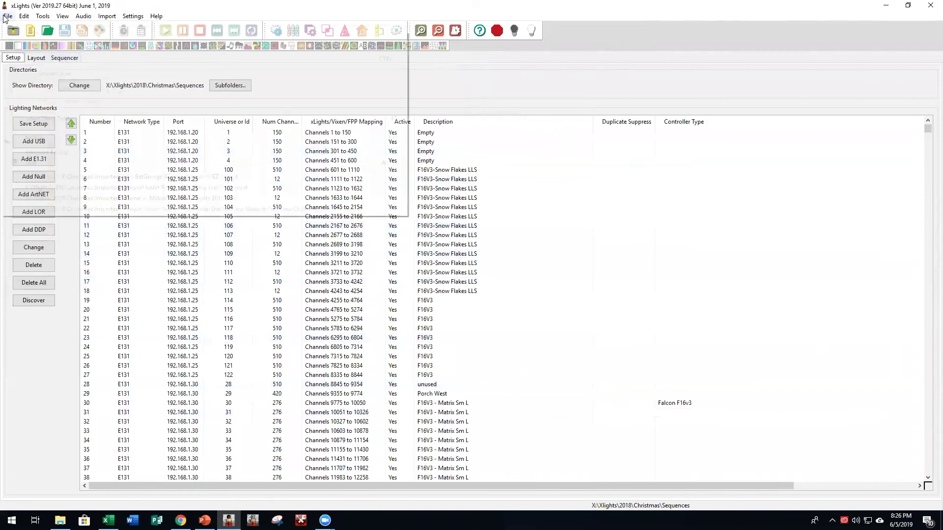
left_click(36, 44)
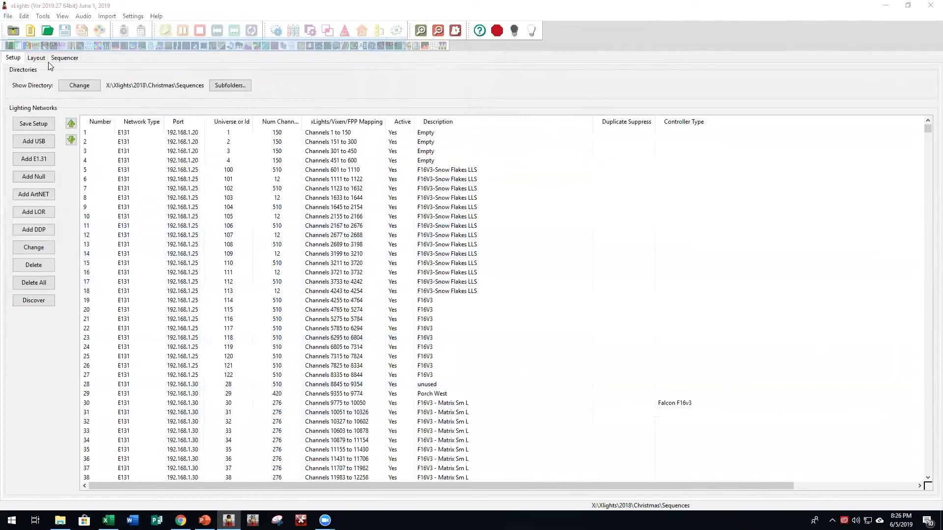
left_click(207, 44)
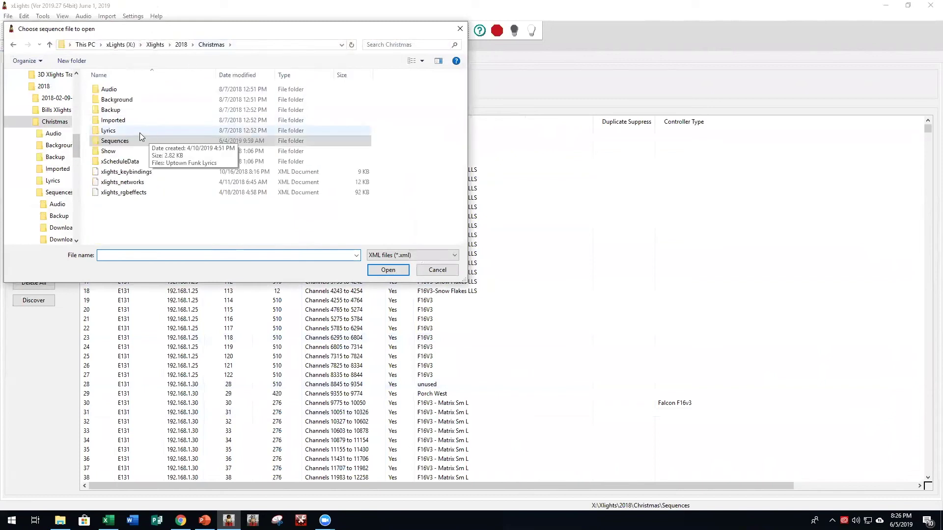
left_click(426, 271)
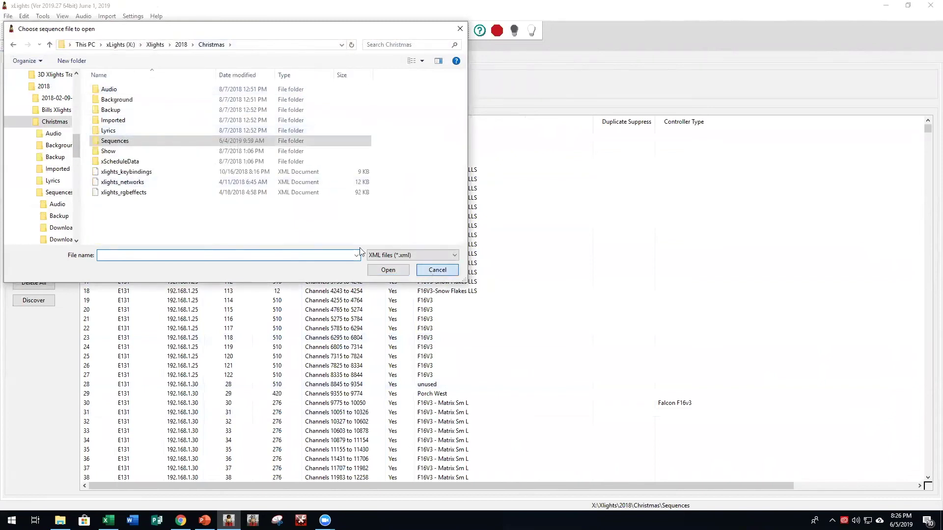
Start a new sequence and choose its song from the Audio folder of the Christmas Sequences directory
left_click(8, 16)
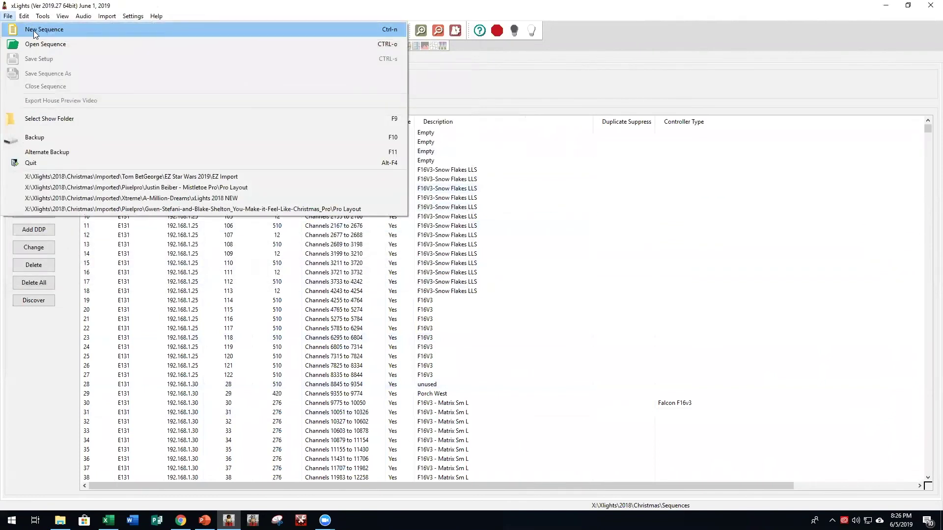
left_click(34, 31)
left_click(133, 116)
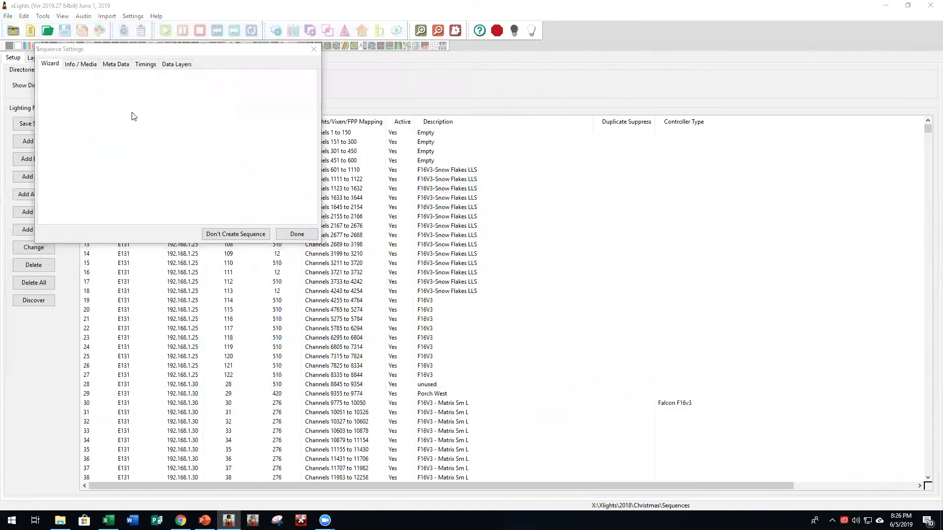
double_click(143, 125)
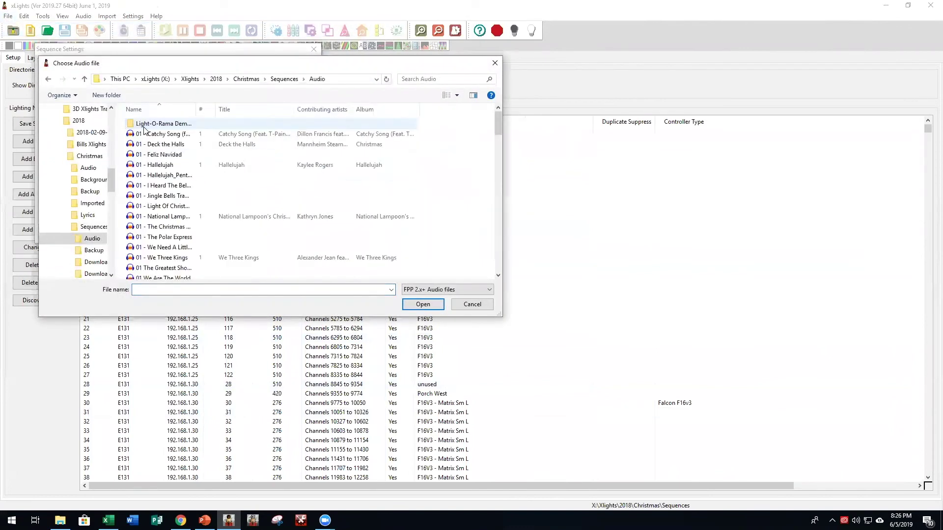
scroll(172, 208, "down", 5)
scroll(172, 208, "down", 9)
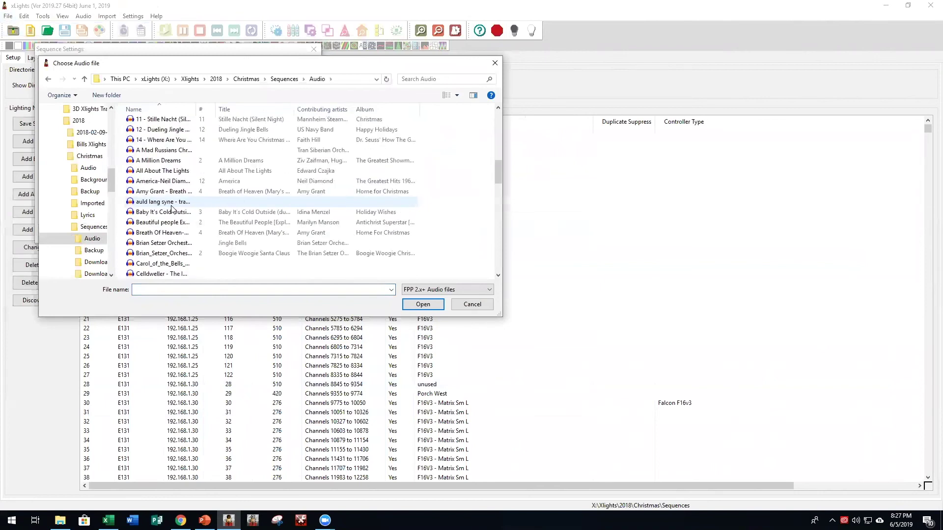
scroll(172, 208, "down", 8)
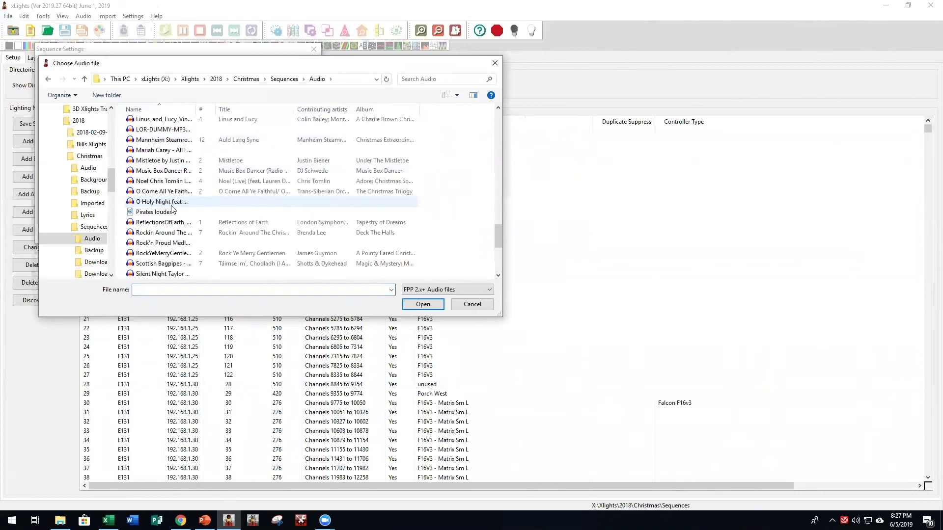
double_click(164, 193)
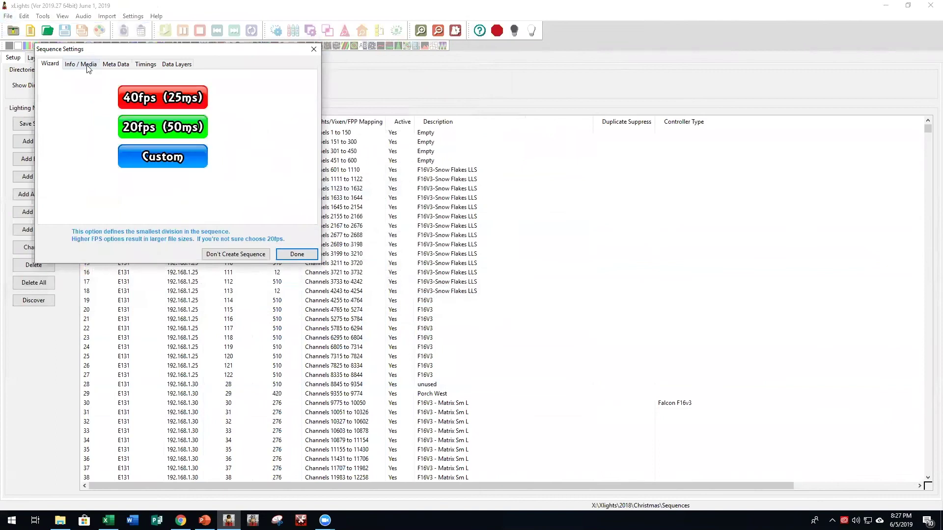
Set the new sequence's timing to 20fps (50ms) and finish creating it
left_click(89, 68)
left_click(50, 65)
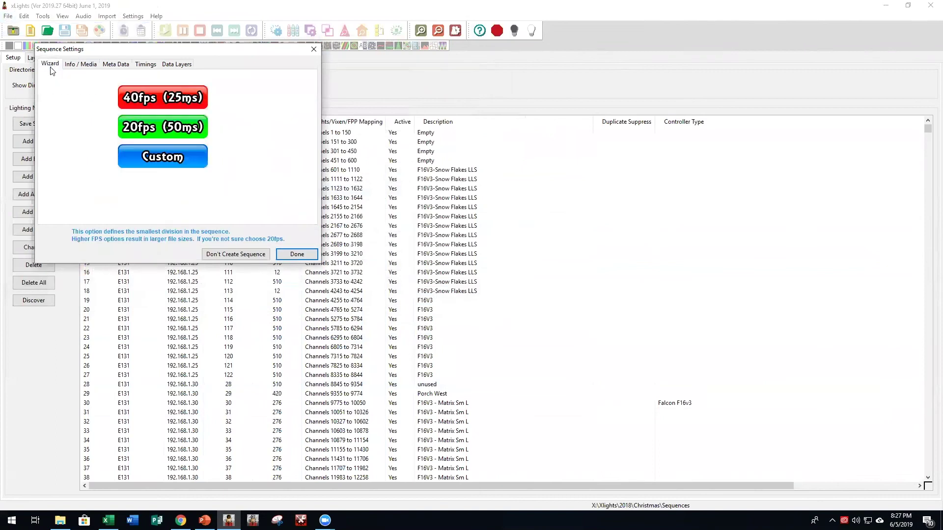
left_click(161, 134)
left_click(300, 256)
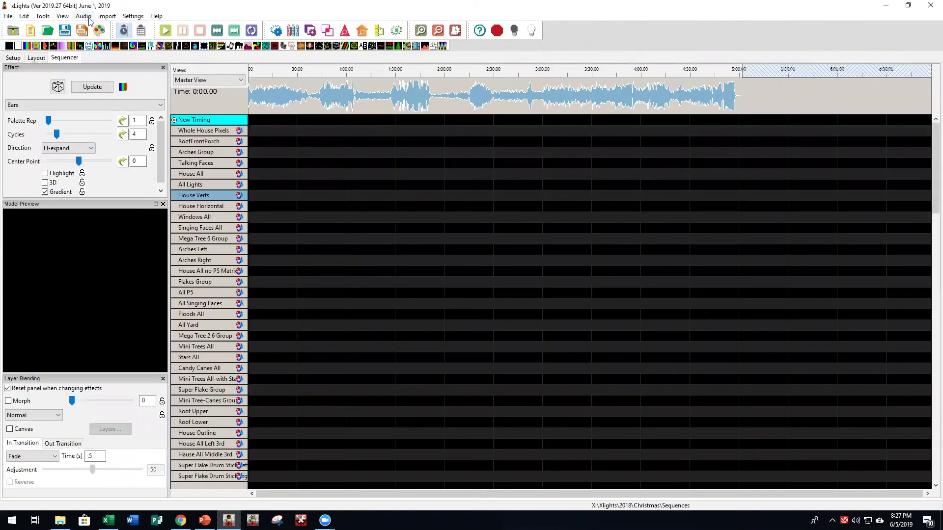
Import effects from EZ Star Wars 2019.xml in the EZ Import folder, bringing up its channel mapping
left_click(107, 16)
left_click(116, 28)
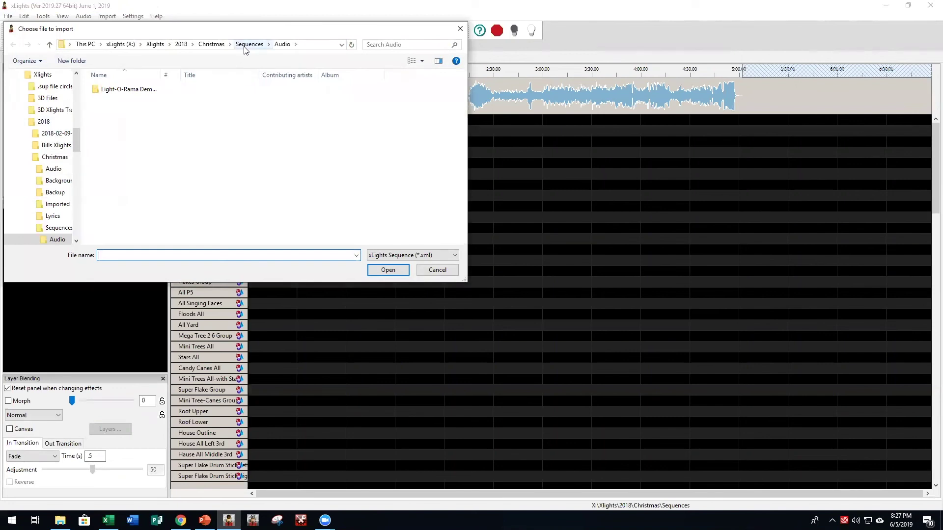
left_click(211, 44)
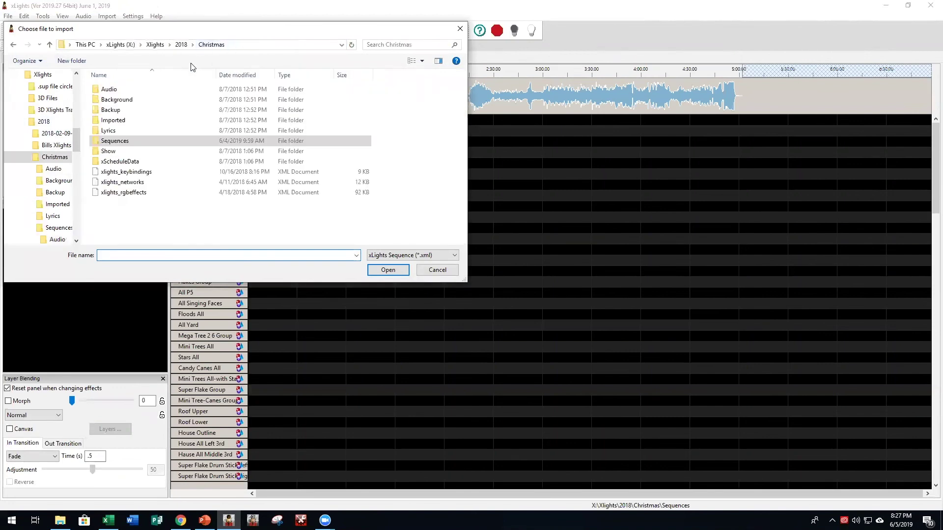
double_click(138, 121)
scroll(128, 211, "down", 5)
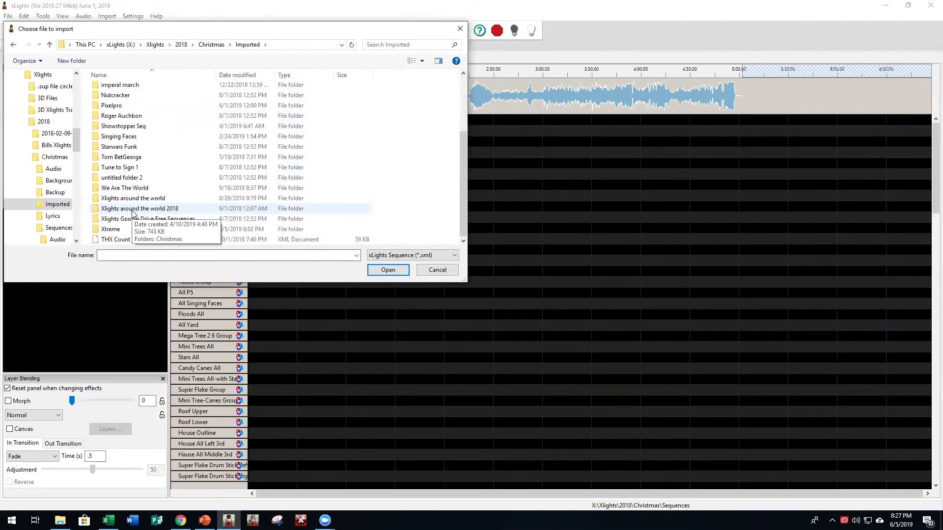
double_click(121, 156)
left_click(129, 133)
double_click(130, 133)
left_click(118, 89)
double_click(118, 89)
double_click(118, 122)
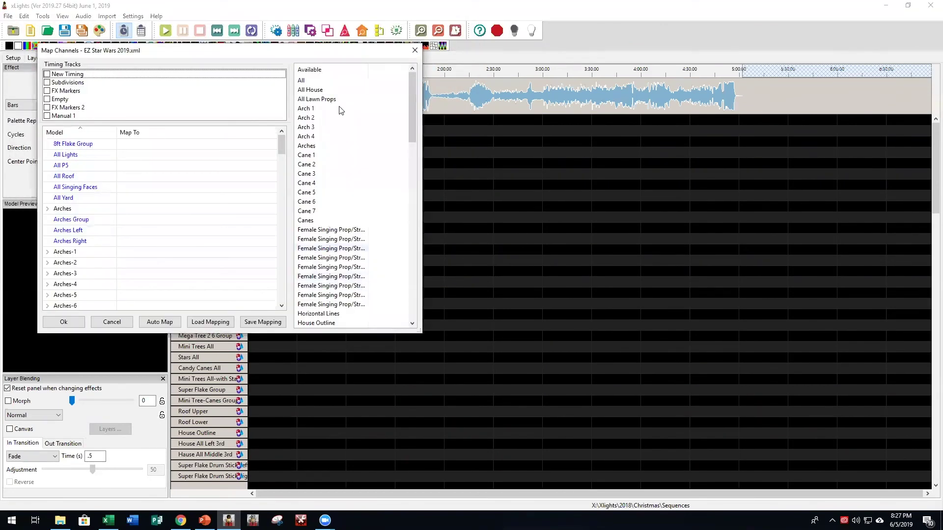
Map the imported group All to the own All Lights group
mouse_move(410, 110)
left_mouse_down()
mouse_move(412, 144)
mouse_move(415, 112)
left_mouse_up()
scroll(415, 110, "up", 1)
scroll(411, 102, "down", 1)
scroll(412, 101, "up", 1)
left_click(309, 80)
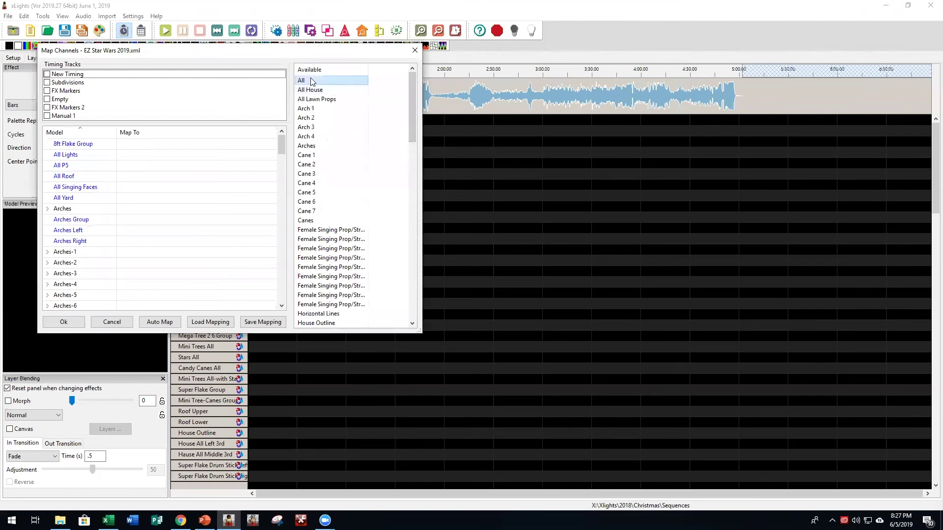
double_click(155, 157)
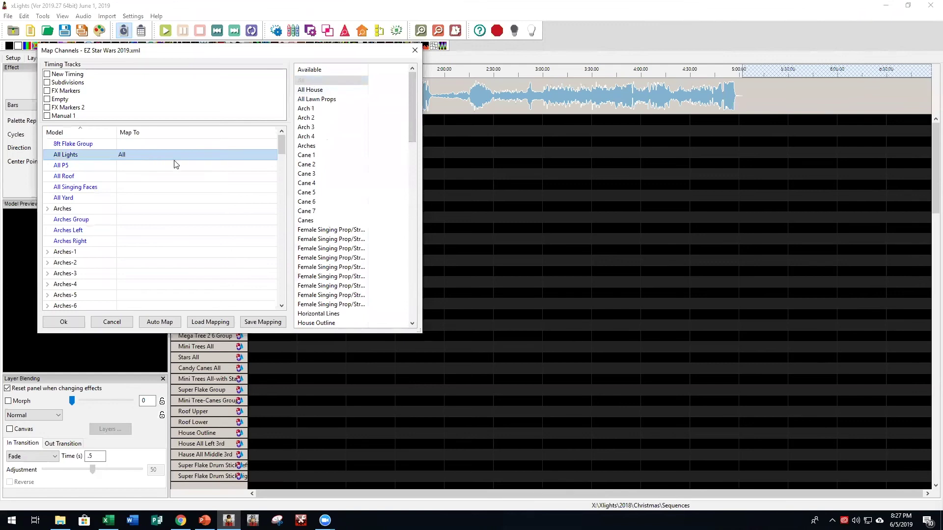
Map the imported group All House to the own House All group
left_click(317, 93)
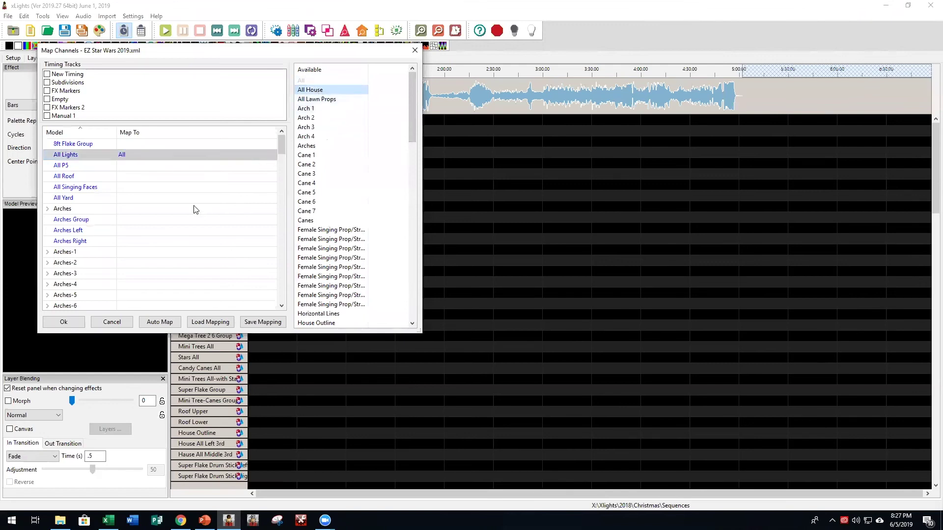
scroll(196, 208, "down", 3)
scroll(195, 208, "down", 7)
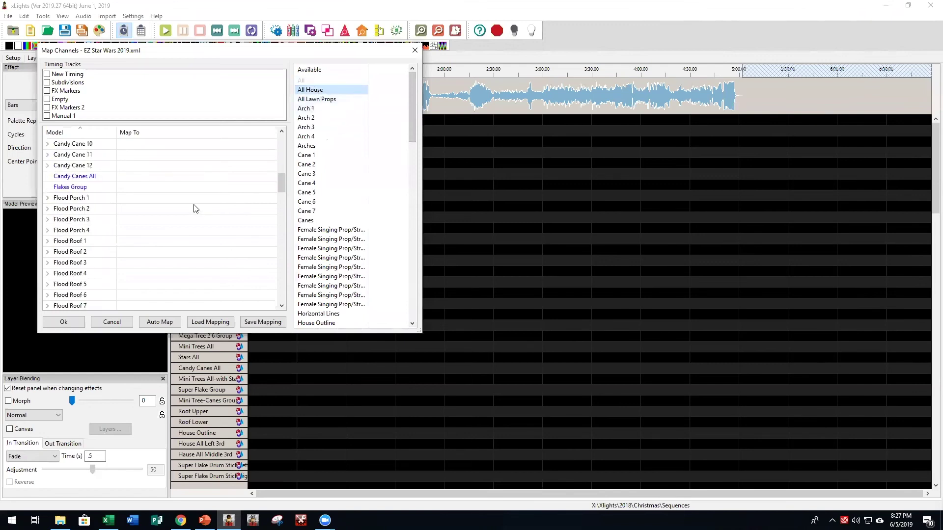
scroll(162, 185, "down", 7)
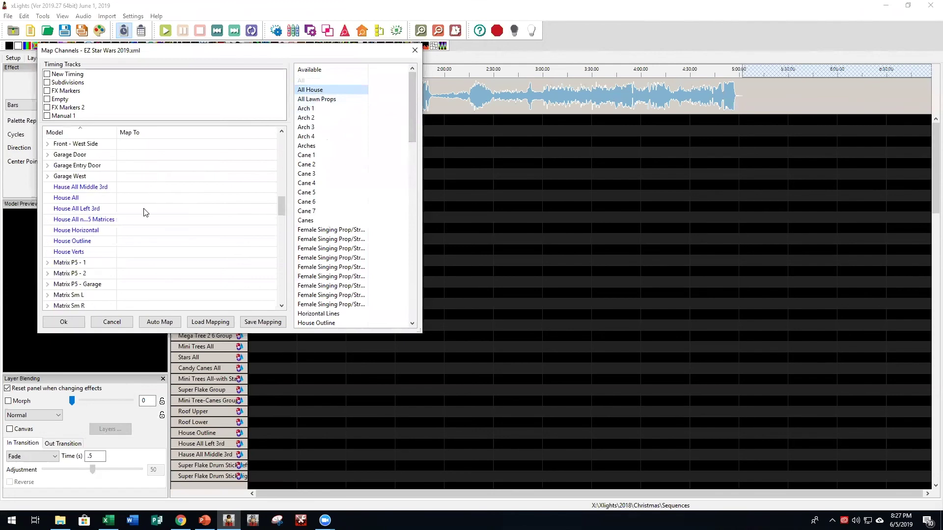
double_click(147, 199)
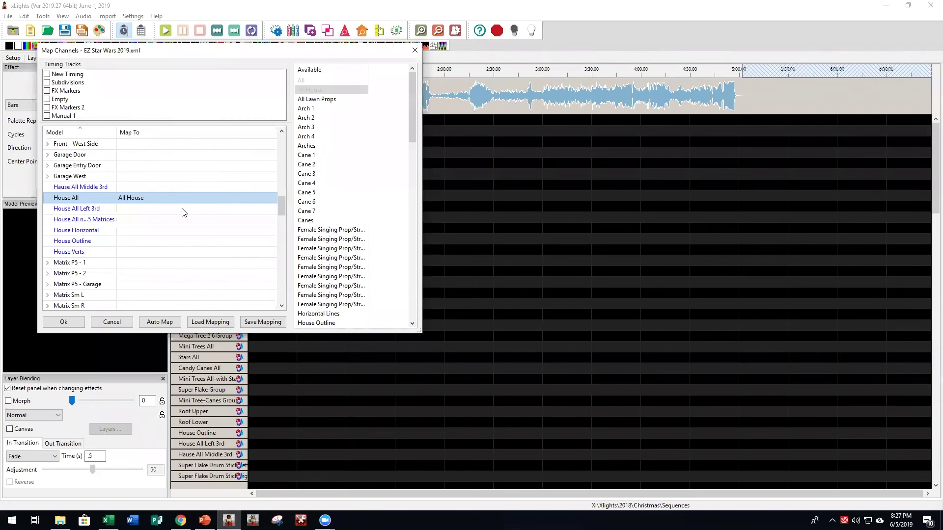
Complete the effects import without saving the mapping for future imports, and render the whole sequence
left_click(68, 320)
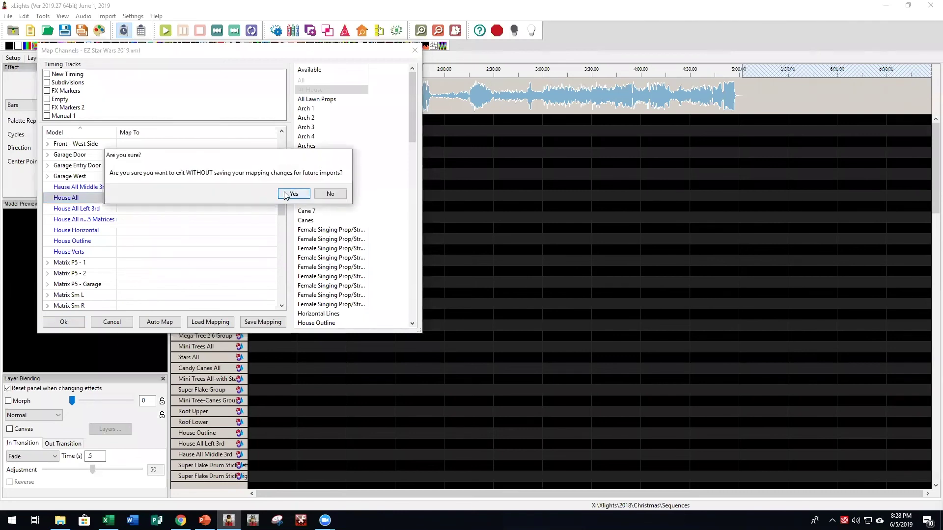
left_click(286, 194)
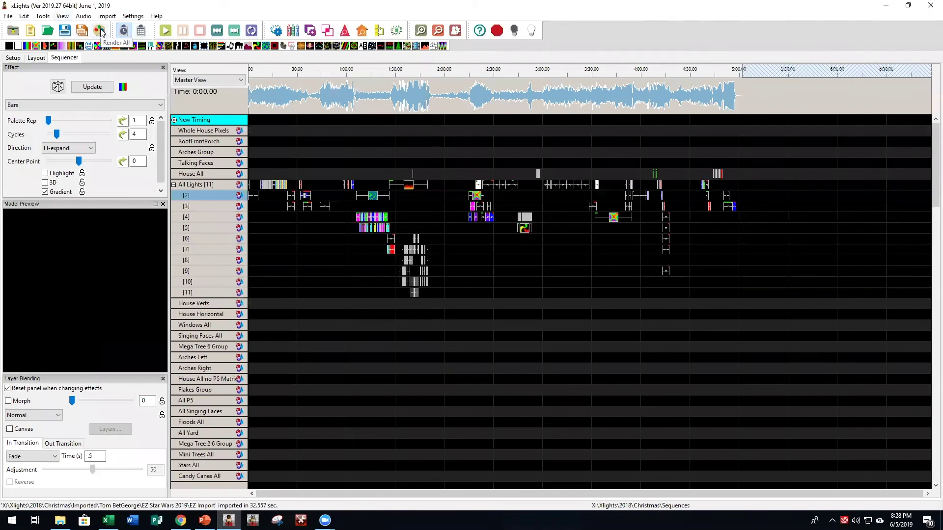
left_click(100, 31)
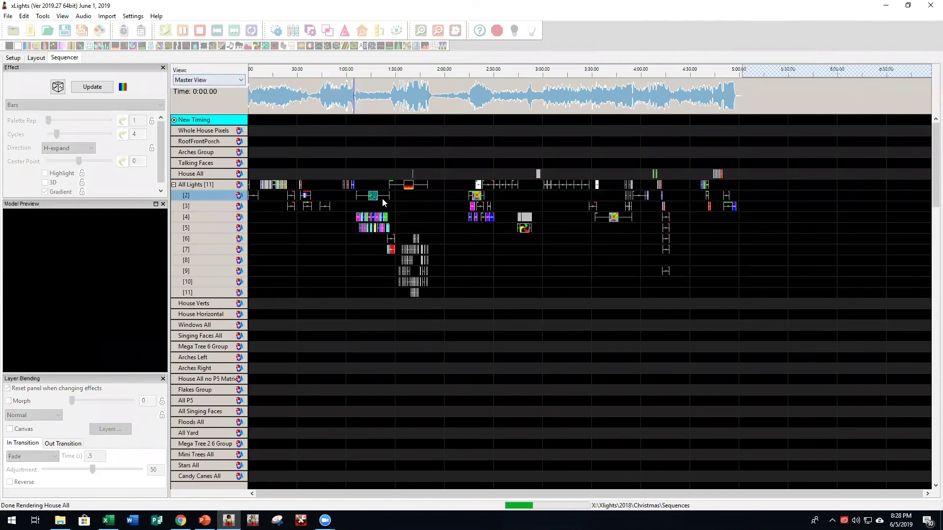
Open the finished sequence Star Wars_Best Of.xml and play its opening in the House Preview
left_click(8, 16)
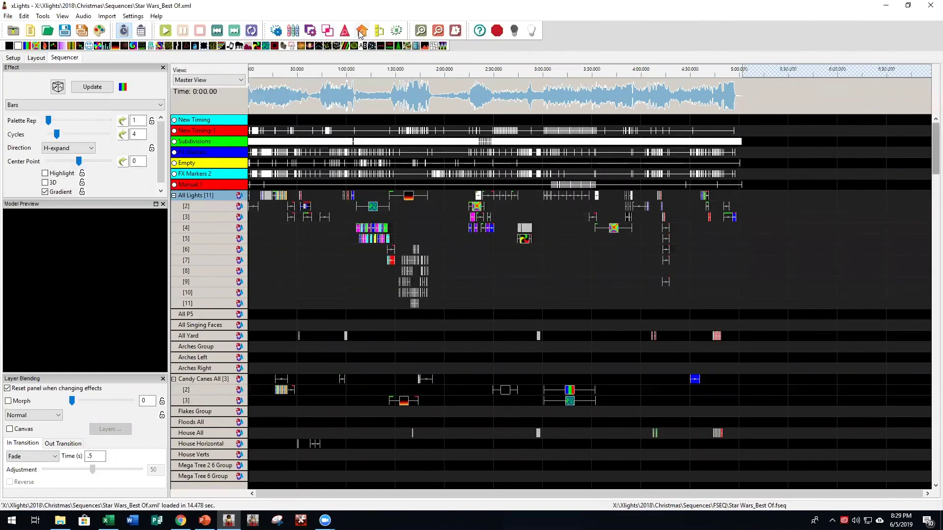
left_click(361, 33)
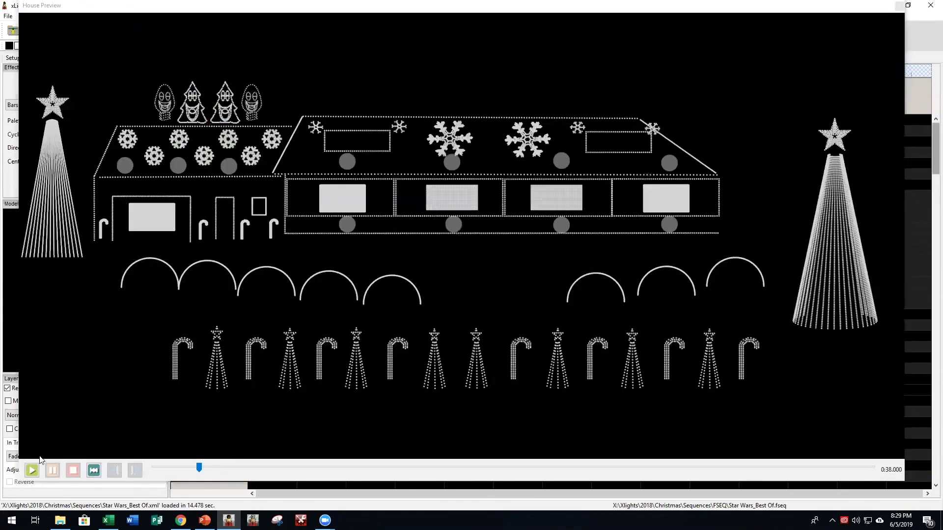
left_click(31, 470)
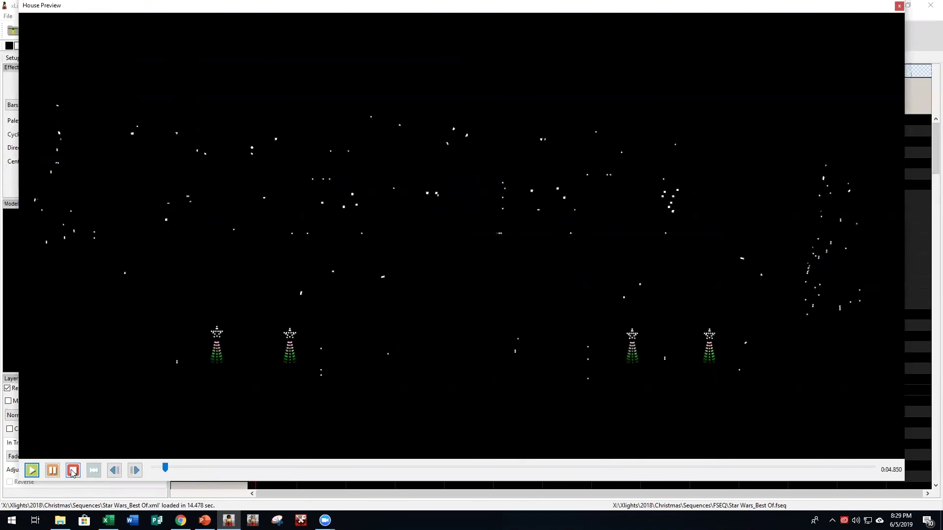
left_click(17, 59)
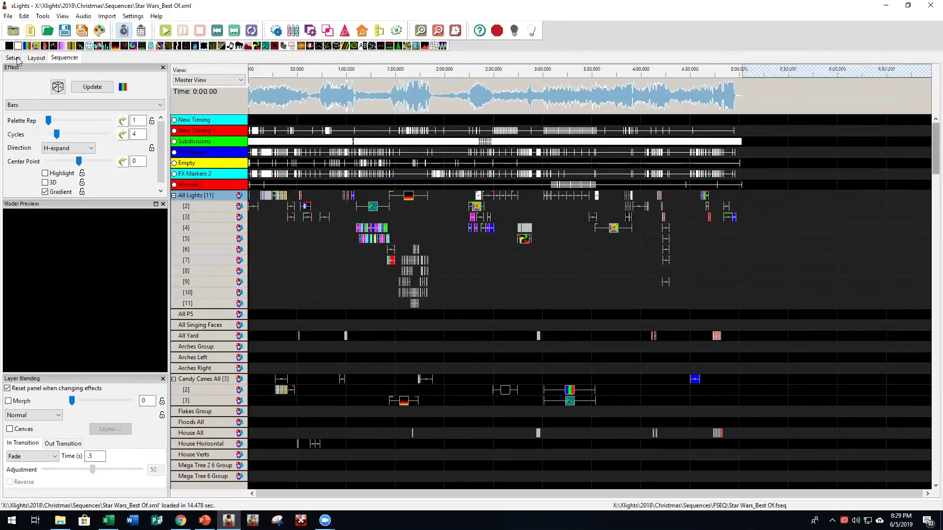
Switch to the Mapping Sequences presentation in PowerPoint and start its slide show from the first slide
left_click(18, 59)
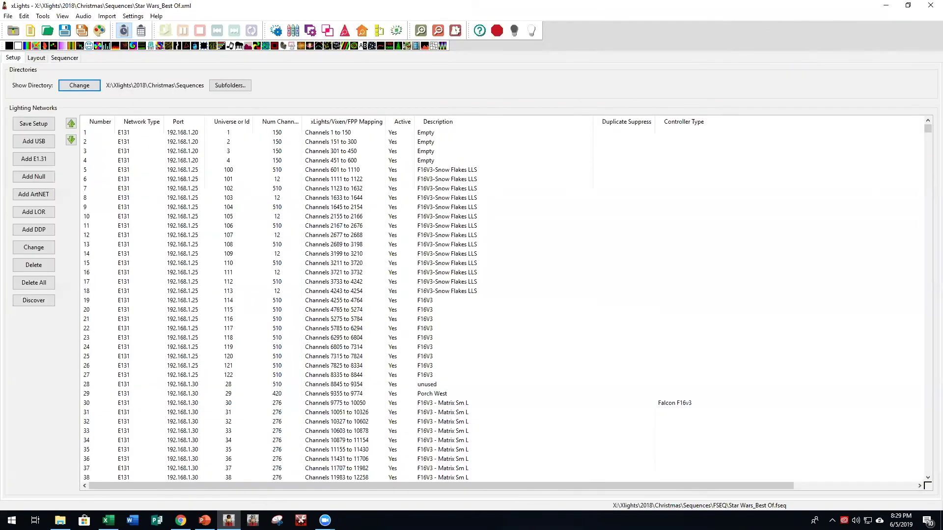
left_click(886, 7)
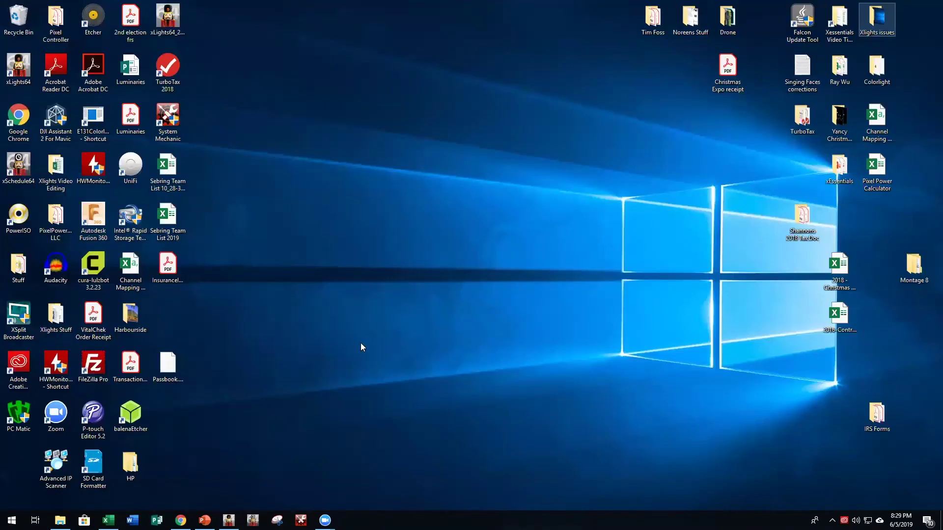
left_click(204, 520)
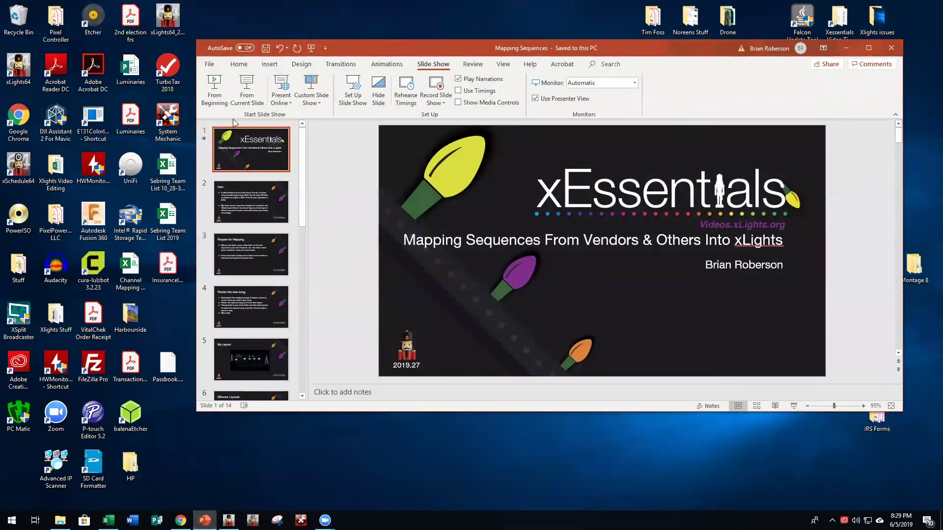
left_click(221, 93)
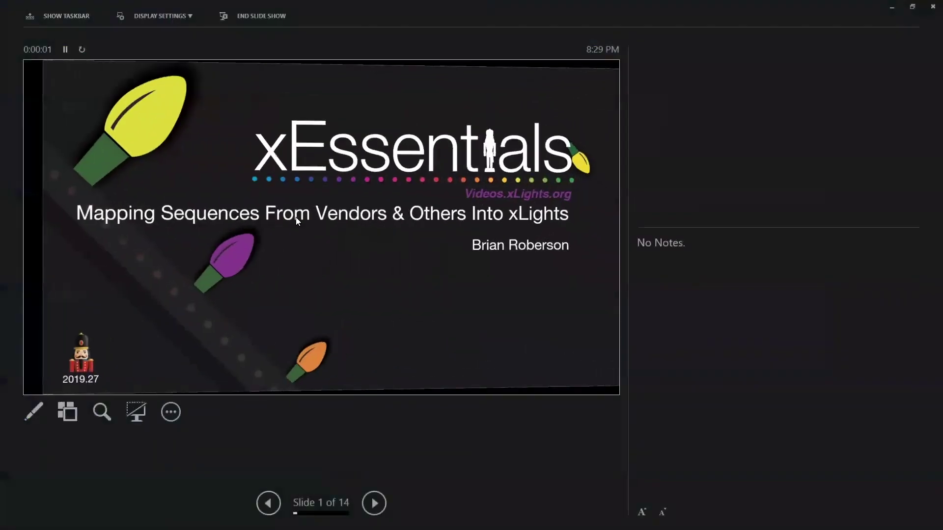
Advance the slide show past the Directories and vendor sequence slides to the Epilogue slide
left_click(296, 217)
left_click(296, 217)
left_click(296, 217)
left_click(295, 217)
left_click(295, 217)
left_click(295, 217)
left_click(295, 217)
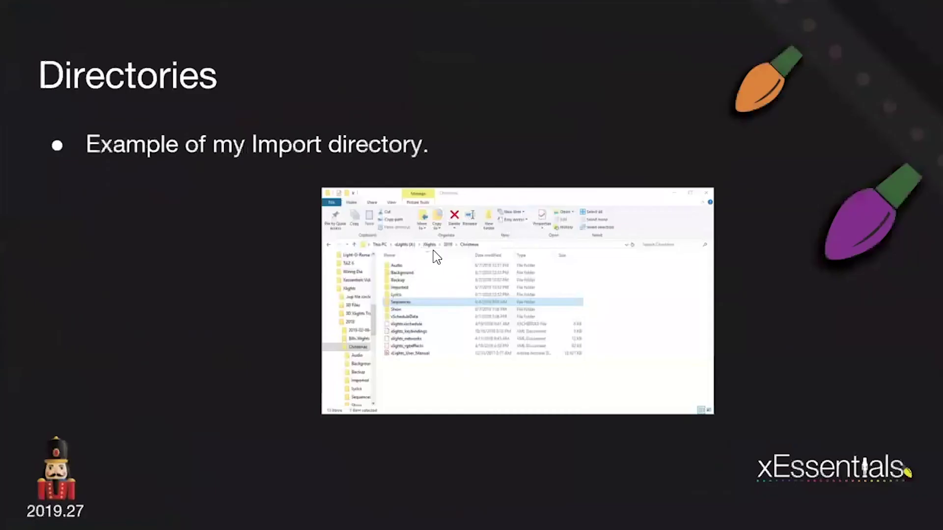
left_click(433, 251)
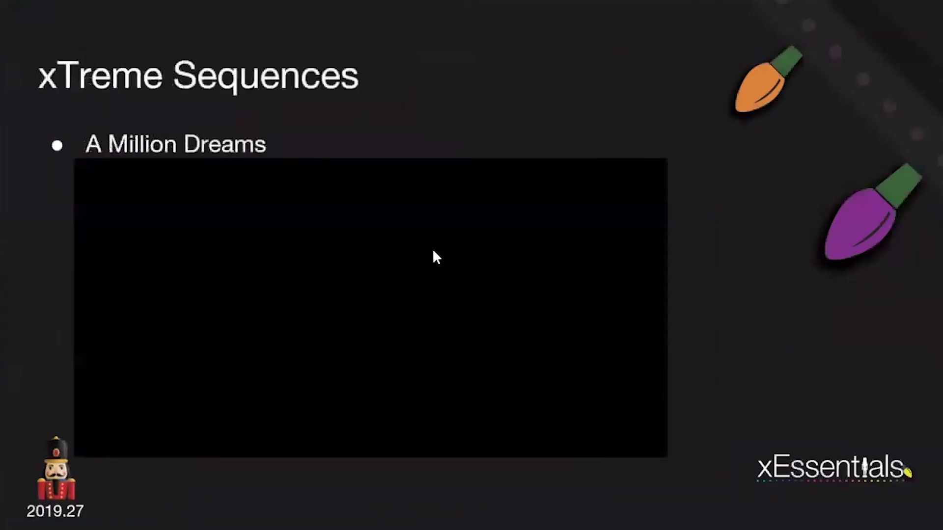
left_click(433, 252)
left_click(433, 252)
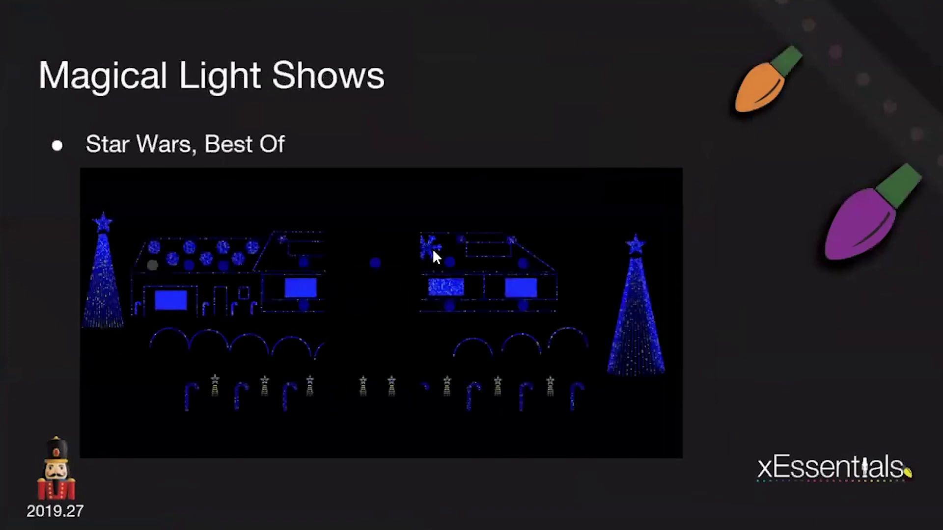
left_click(433, 251)
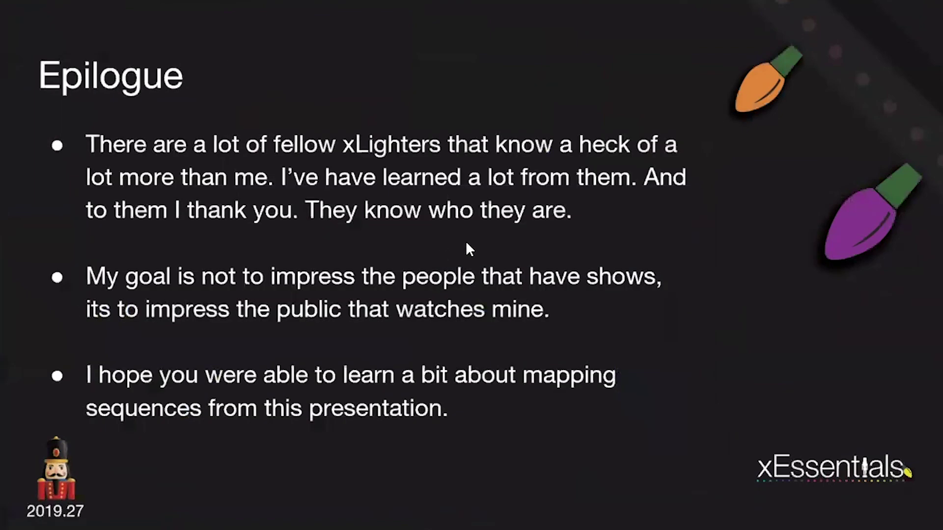